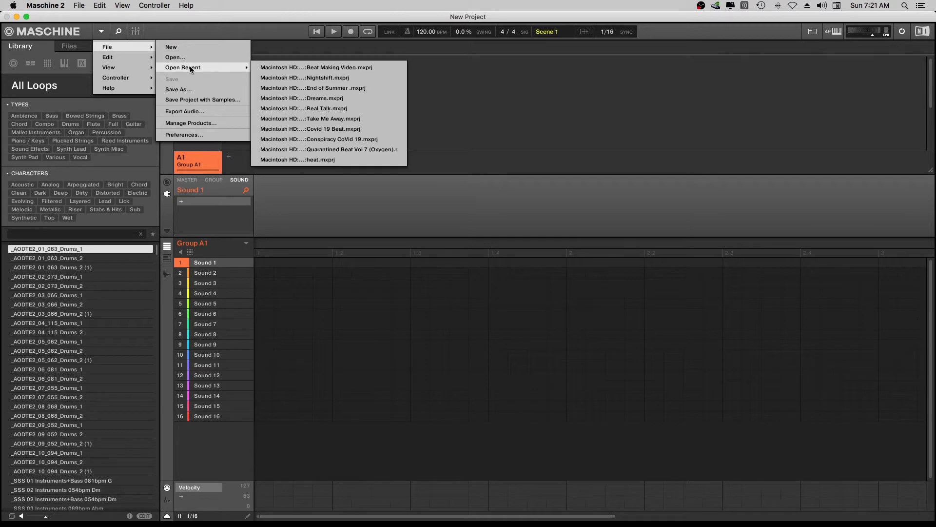
Step: Open the recent project Beat Making Video.mxprj and audition its scene
left_click(317, 67)
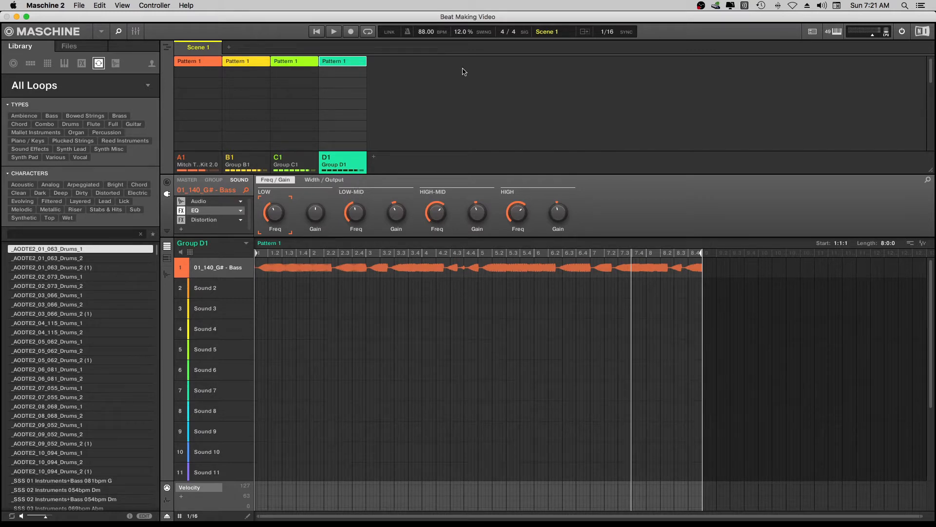
left_click(334, 32)
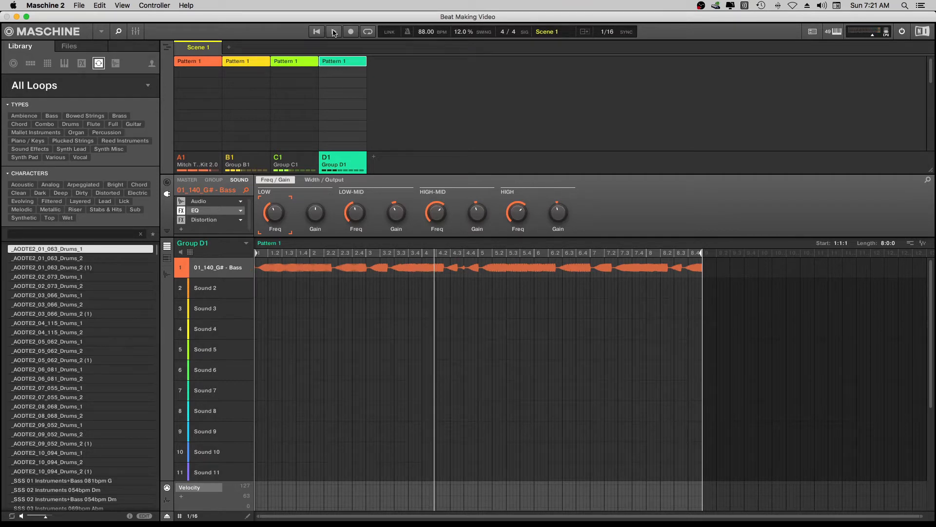
Step: Mute groups D1, C1 and B1 so that only the drum kit in A1 stays active
left_click(326, 160)
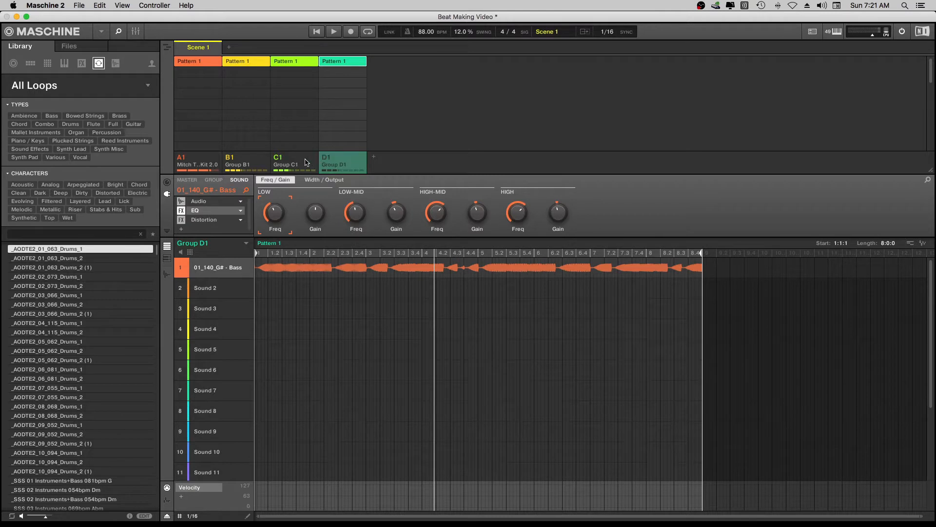
left_click(276, 159)
left_click(229, 159)
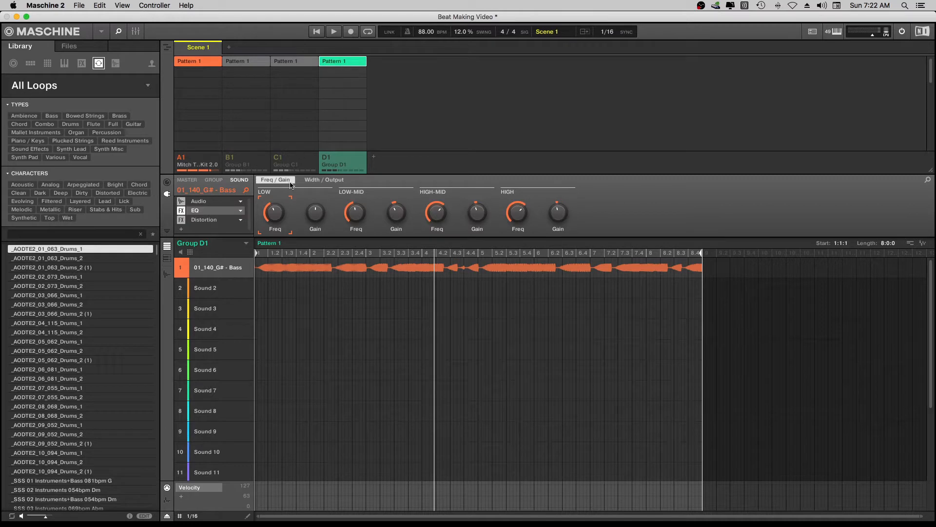
Step: Return to the scene and pattern grid, fit the whole pattern in the editor and hide the library browser
left_click(166, 48)
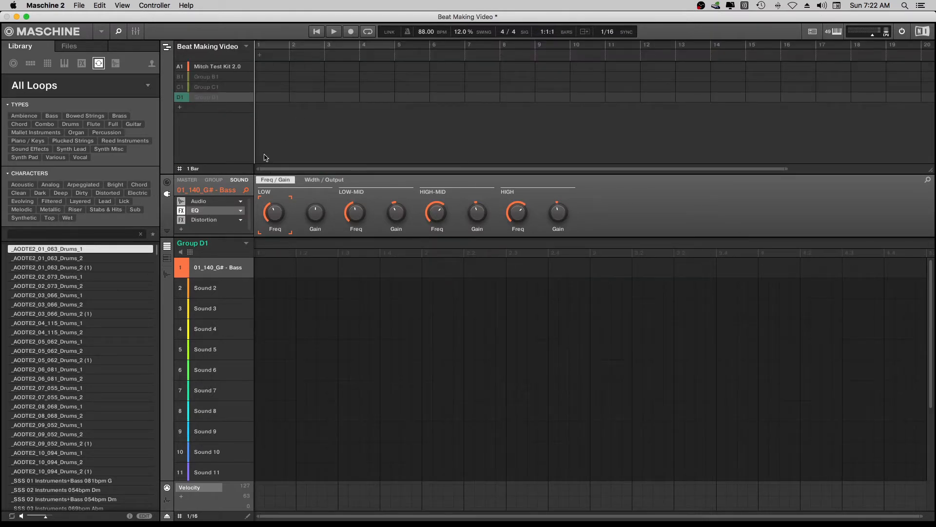
left_click(166, 48)
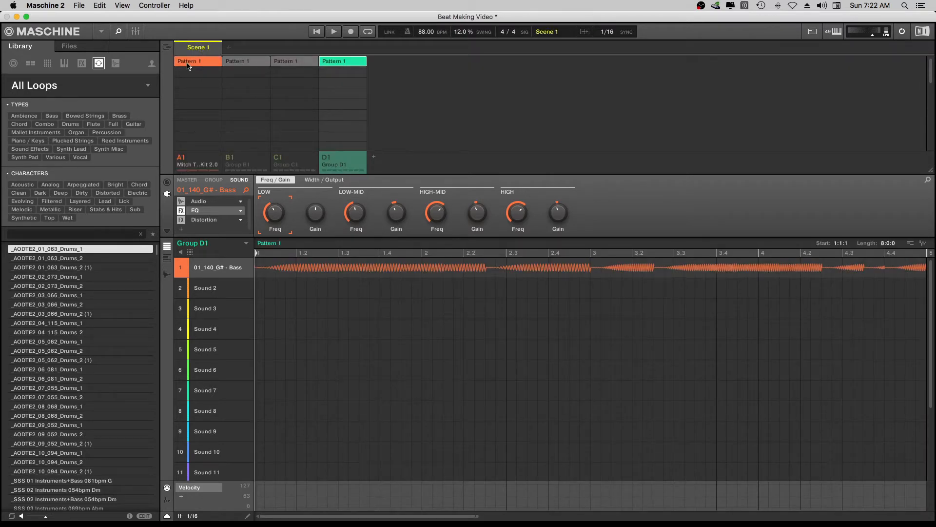
double_click(380, 517)
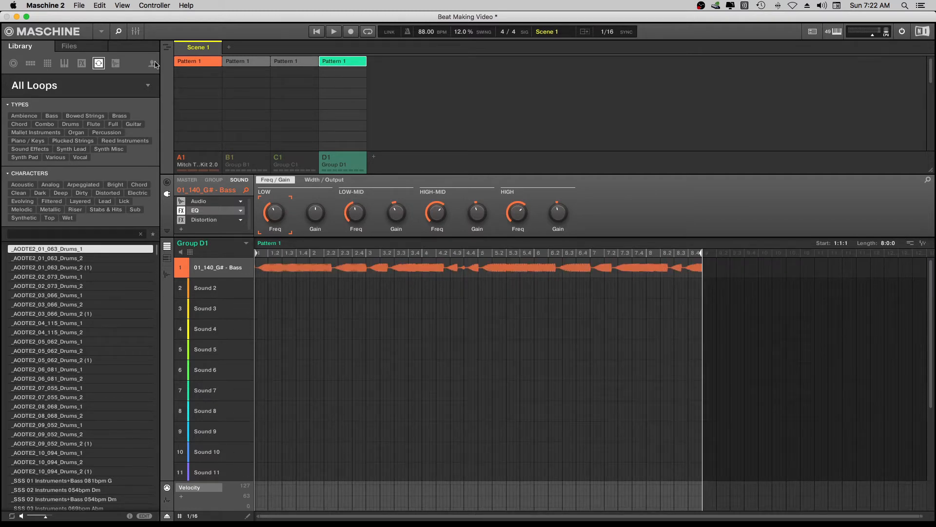
left_click(118, 32)
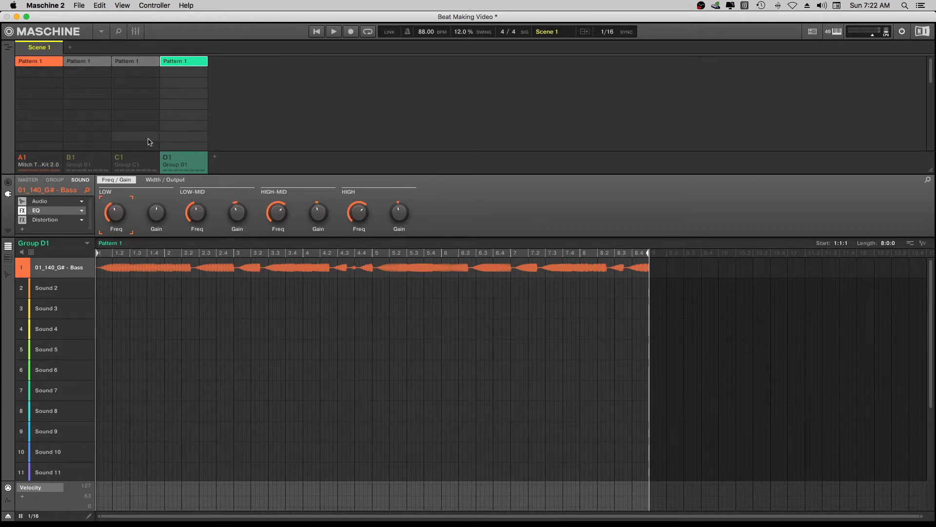
Step: Duplicate Pattern 1 of group A1 repeatedly until the drum kit has Patterns 1 to 6
left_click(43, 163)
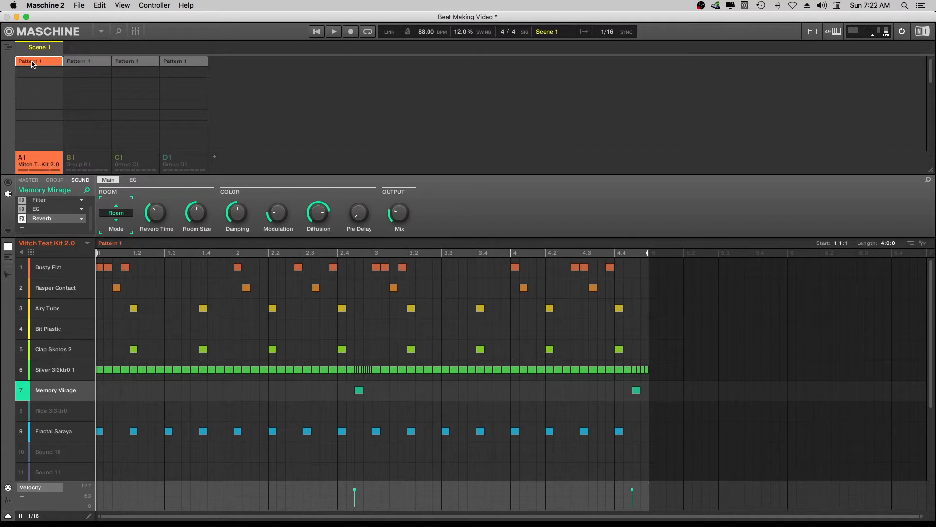
right_click(32, 64)
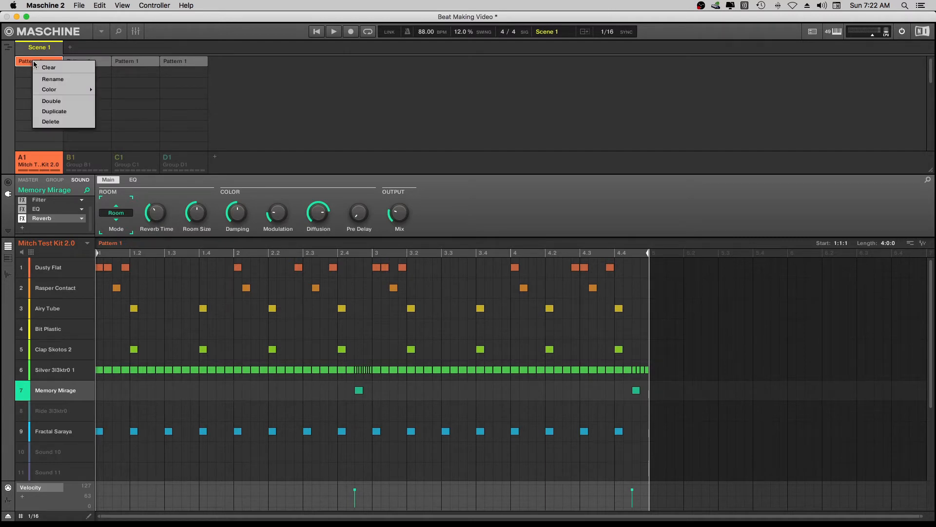
left_click(60, 110)
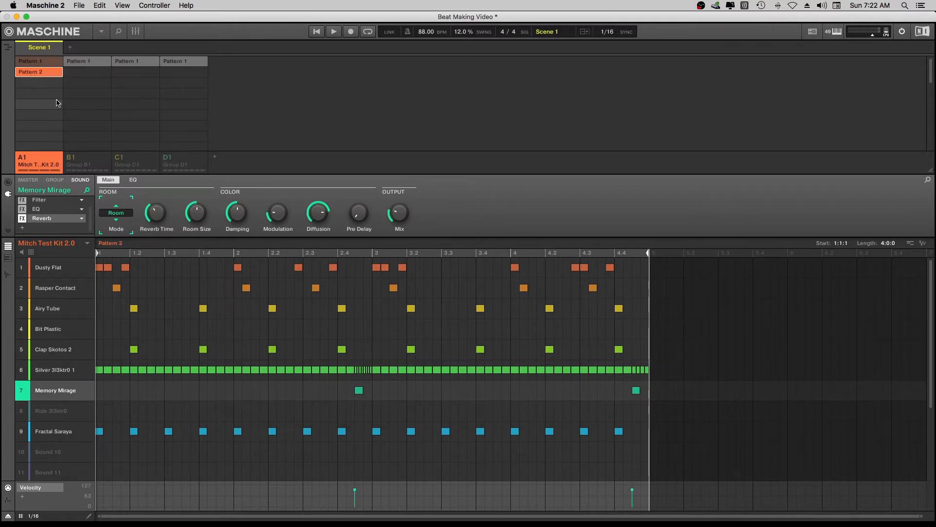
right_click(37, 71)
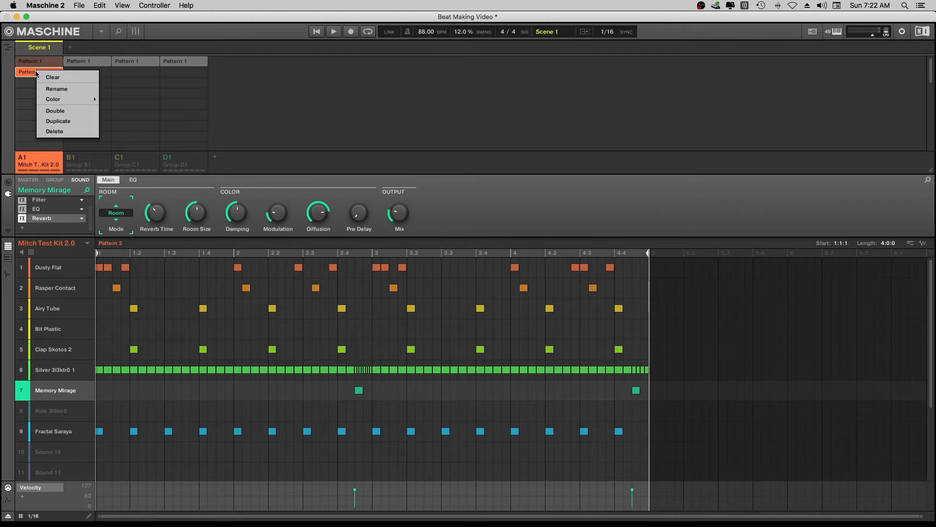
left_click(62, 122)
right_click(39, 82)
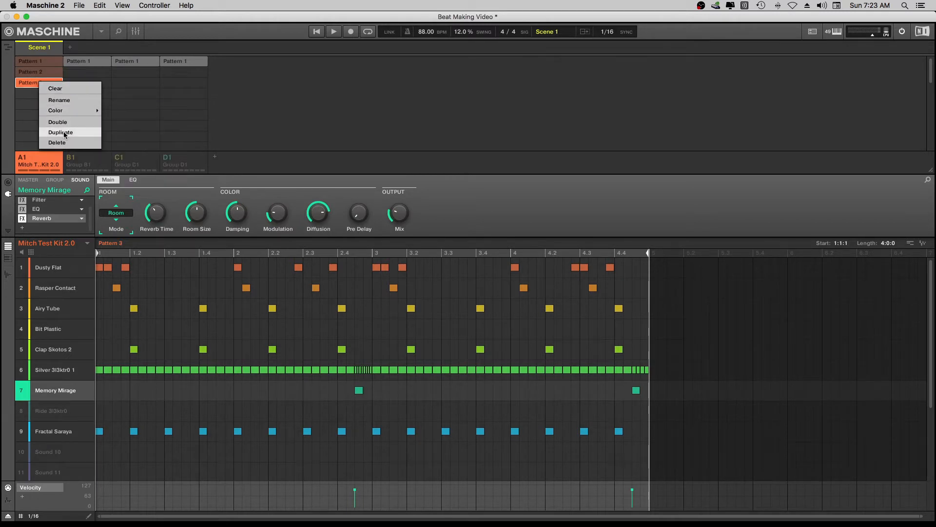
left_click(62, 132)
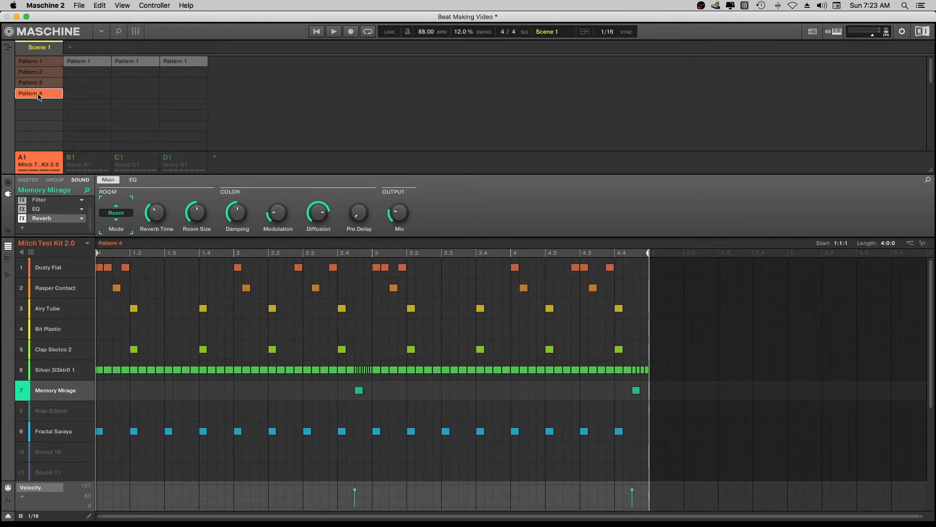
right_click(39, 96)
left_click(62, 143)
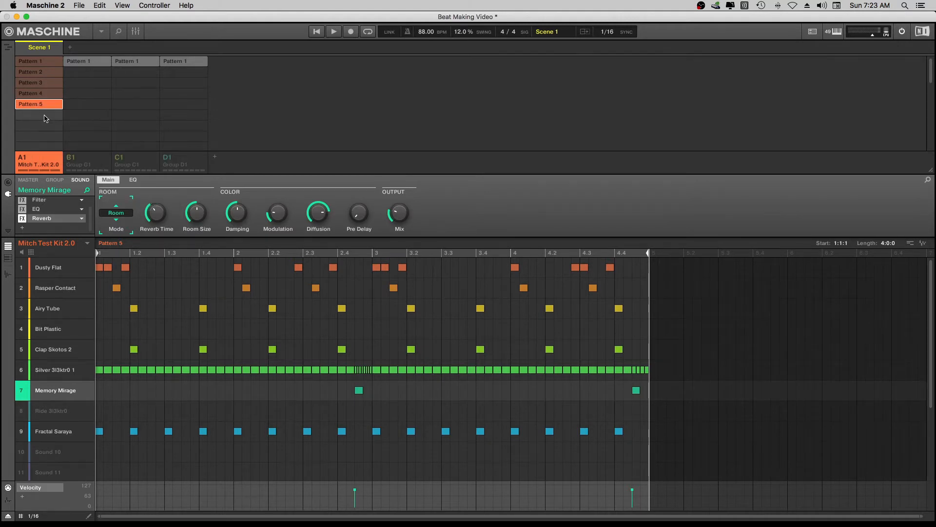
right_click(41, 104)
left_click(61, 152)
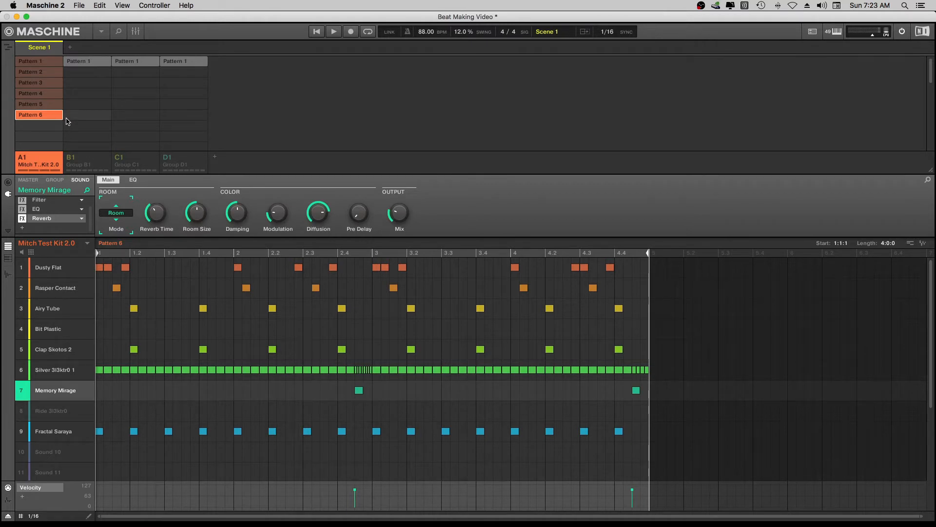
Step: Rename Pattern 1 of the drum kit group to Intro
left_click(32, 60)
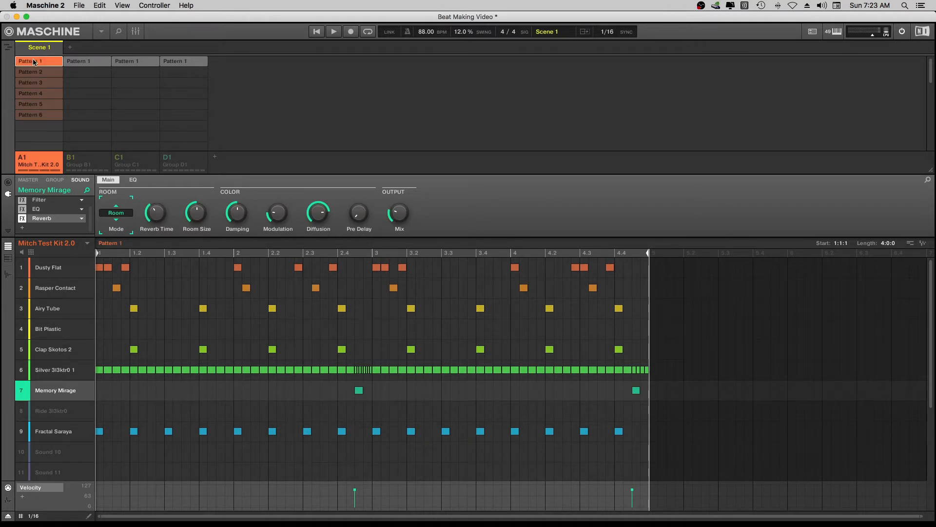
right_click(37, 62)
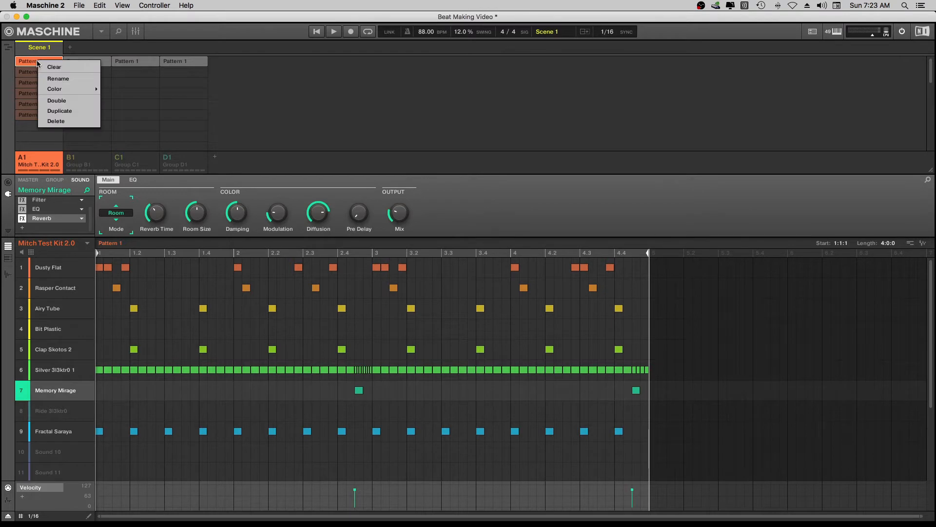
left_click(58, 78)
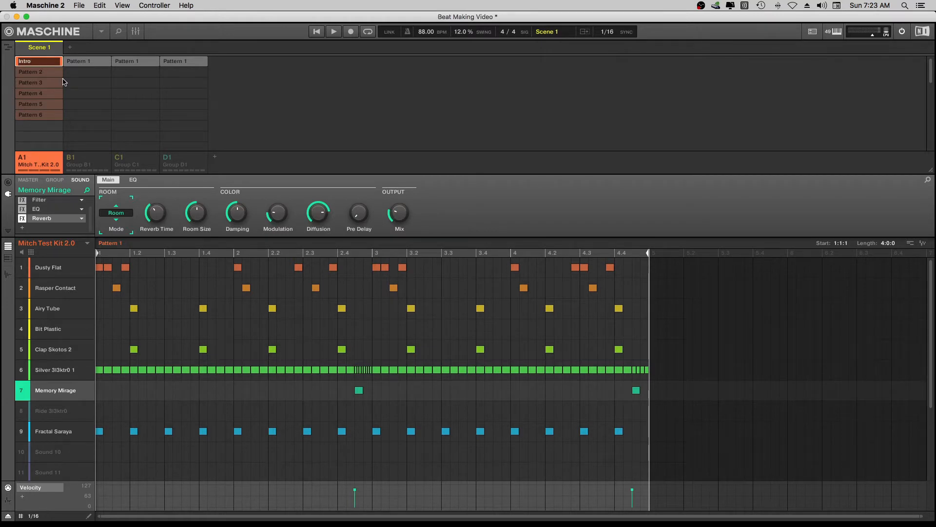
key("Return")
Step: With the Intro pattern playing, delete the Dusty Flat notes before beat 4.2 and the Fractal Saraya notes before bar 4
key("space")
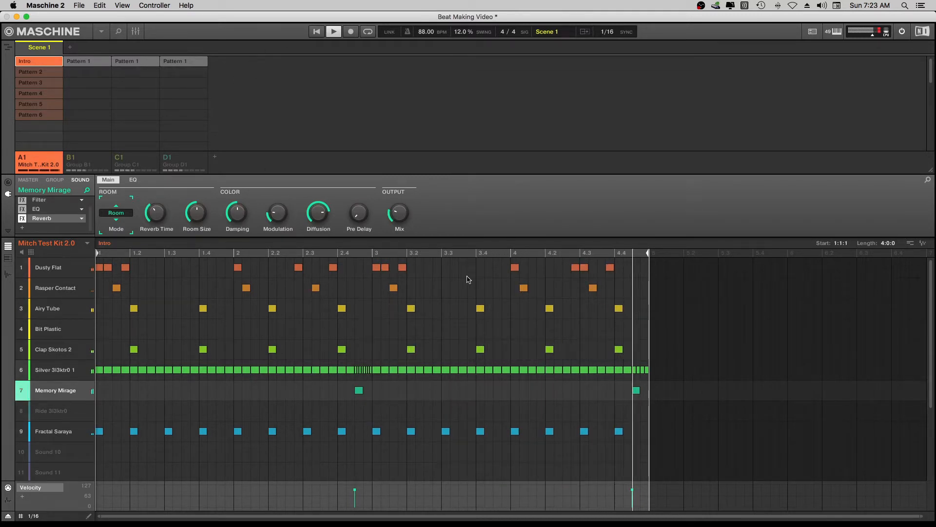
left_click_drag(535, 269, 91, 266)
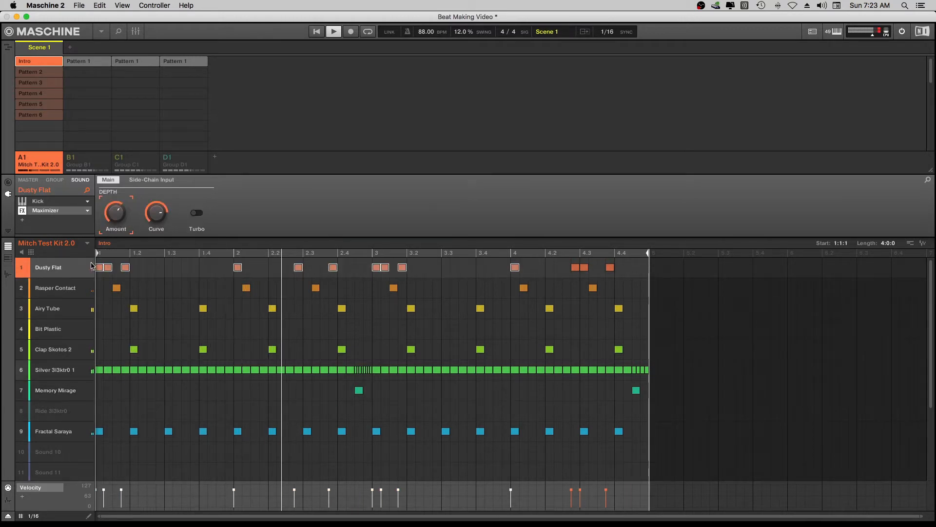
key("Delete")
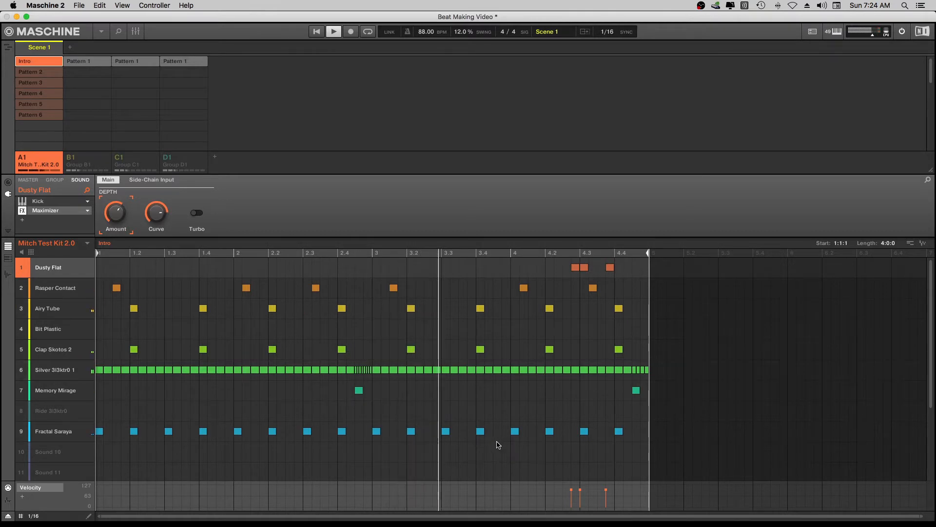
left_click_drag(495, 462, 70, 428)
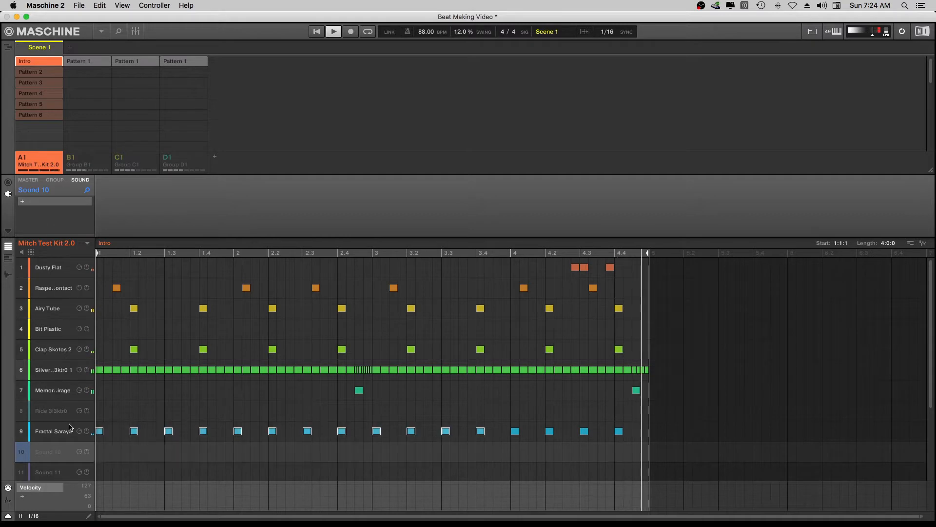
key("Delete")
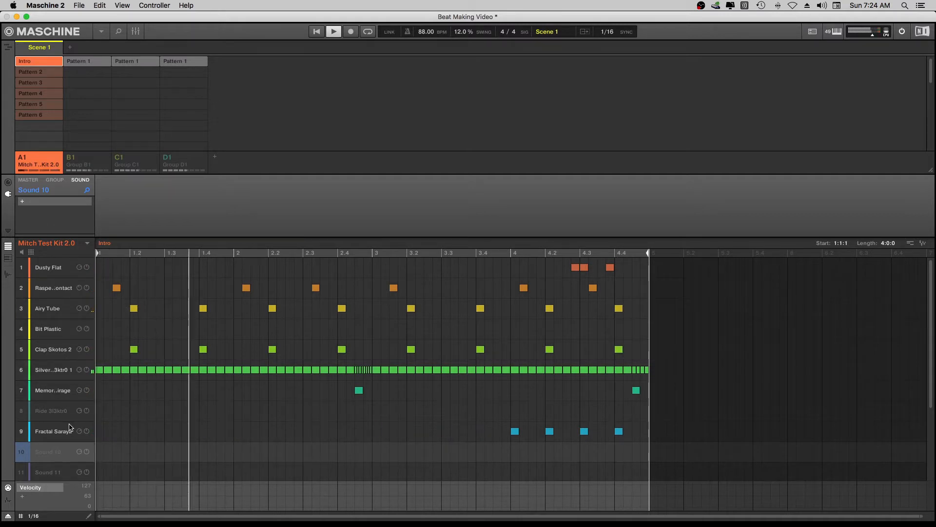
Step: Delete the Silver 3l3ktr0 1 notes before the bar 2 roll, and the Rasper Contact, Airy Tube and Clap Skotos 2 notes before beat 4.3
double_click(350, 372)
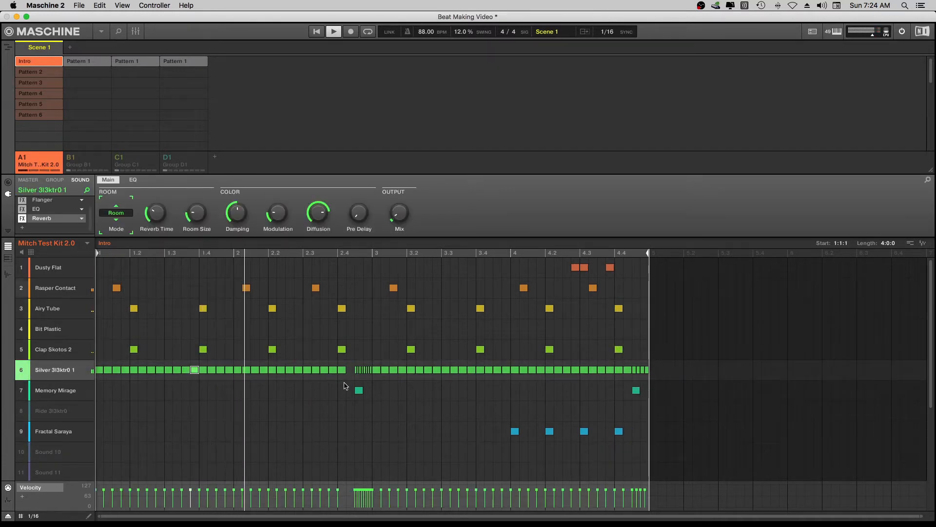
left_click_drag(349, 383, 95, 376)
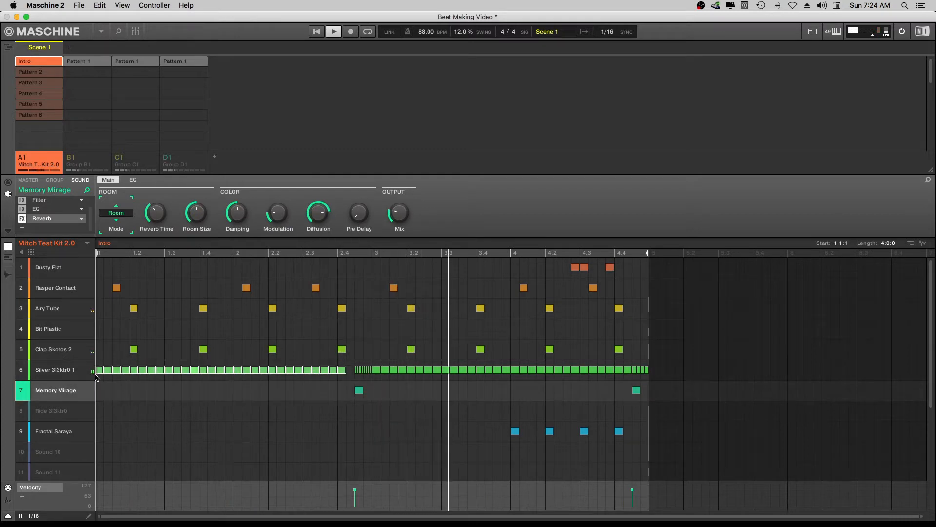
key("Delete")
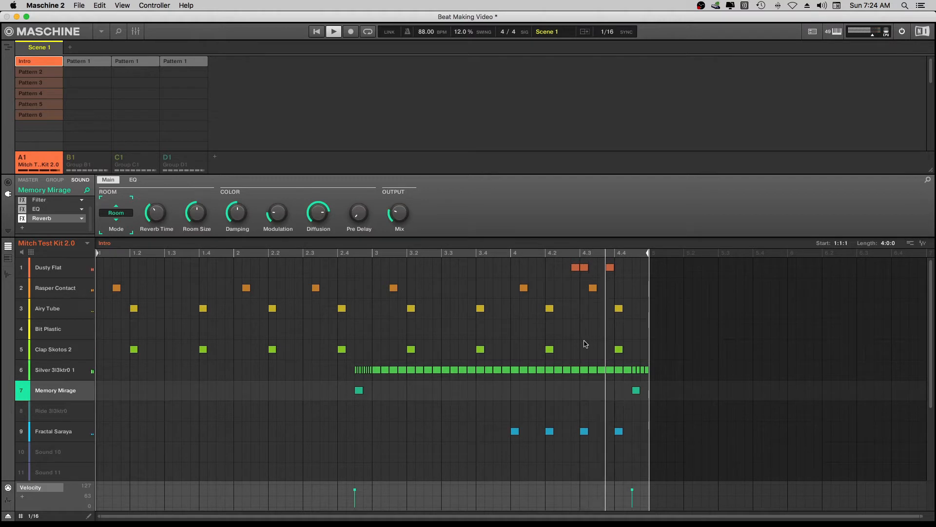
left_click_drag(572, 358, 99, 286)
key("Delete")
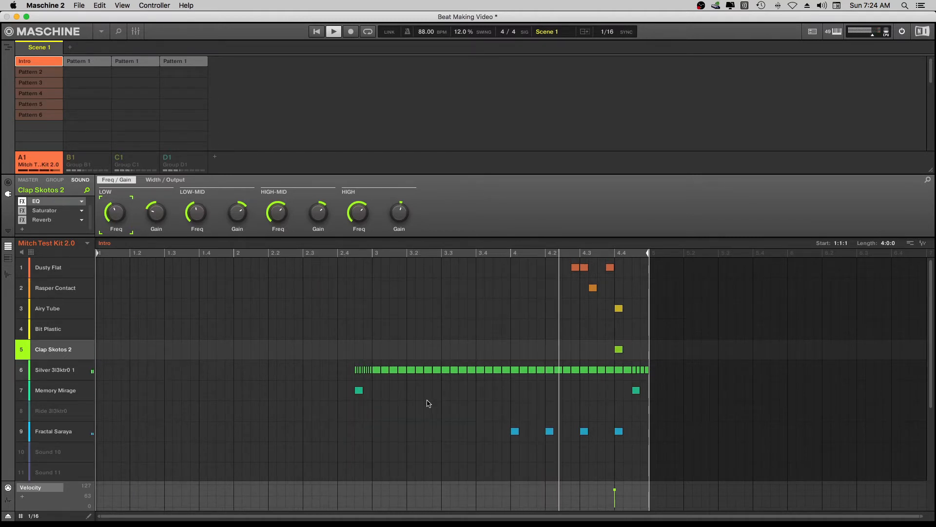
Step: Delete the Silver 3l3ktr0 1 notes between the bar 2 roll and the closing roll of bar 4
left_click(379, 388)
left_click_drag(382, 377, 610, 361)
key("Delete")
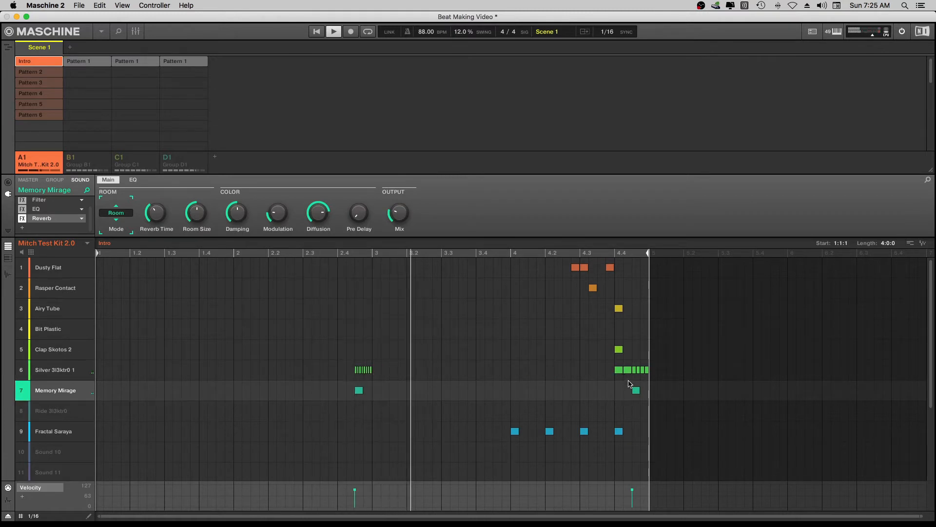
left_click_drag(629, 400, 608, 362)
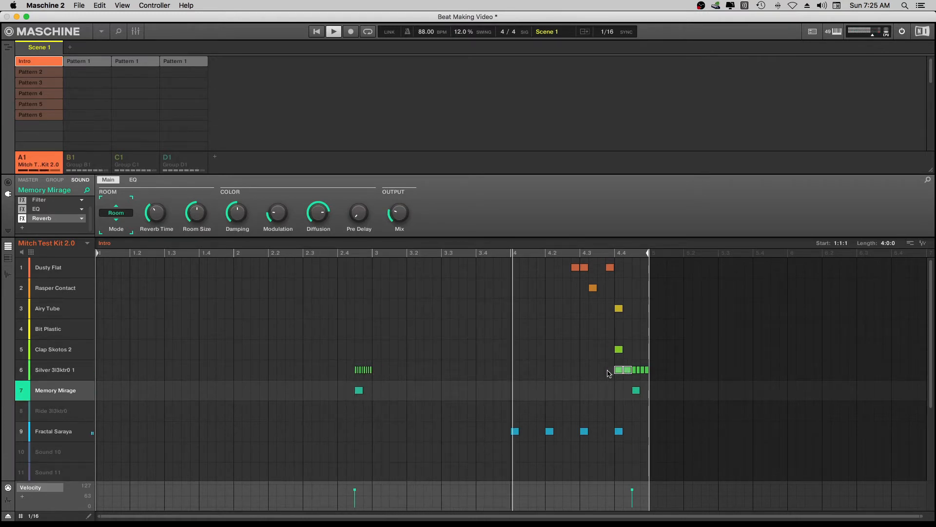
key("Delete")
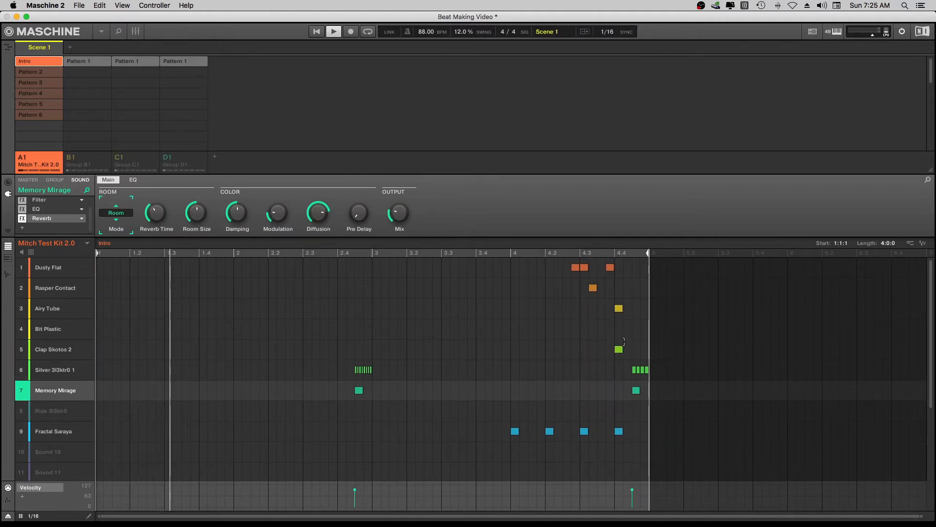
Step: Mute and unmute the Airy Tube sound to compare the Intro pattern with and without it
left_click(41, 348)
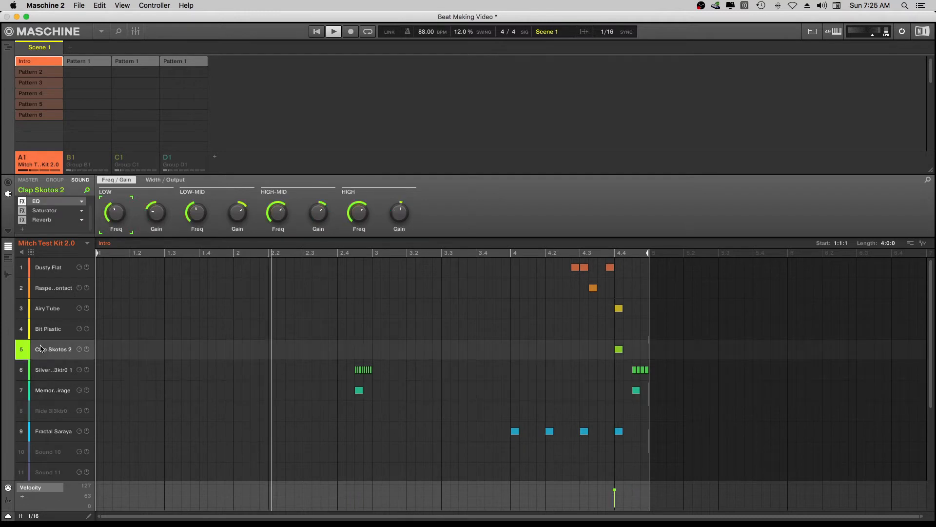
left_click(22, 309)
left_click(22, 309)
left_click(43, 309)
double_click(43, 309)
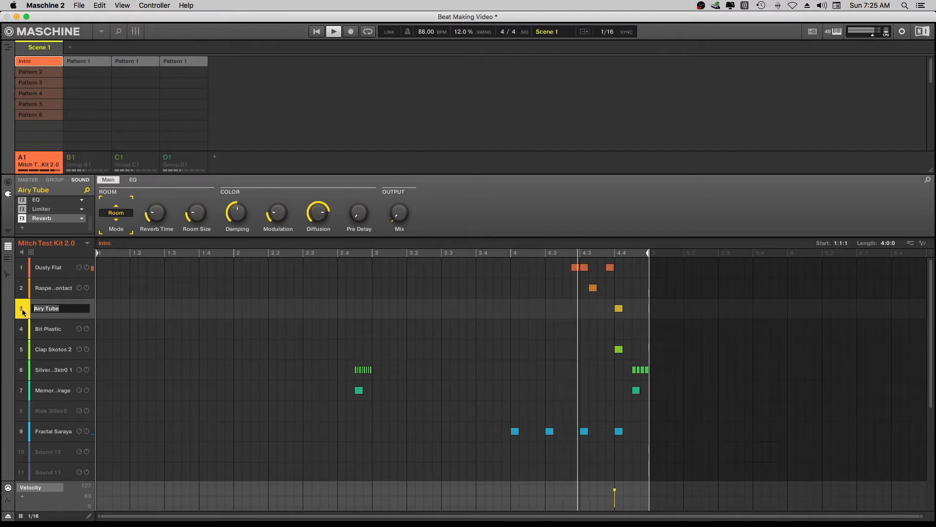
left_click(23, 310)
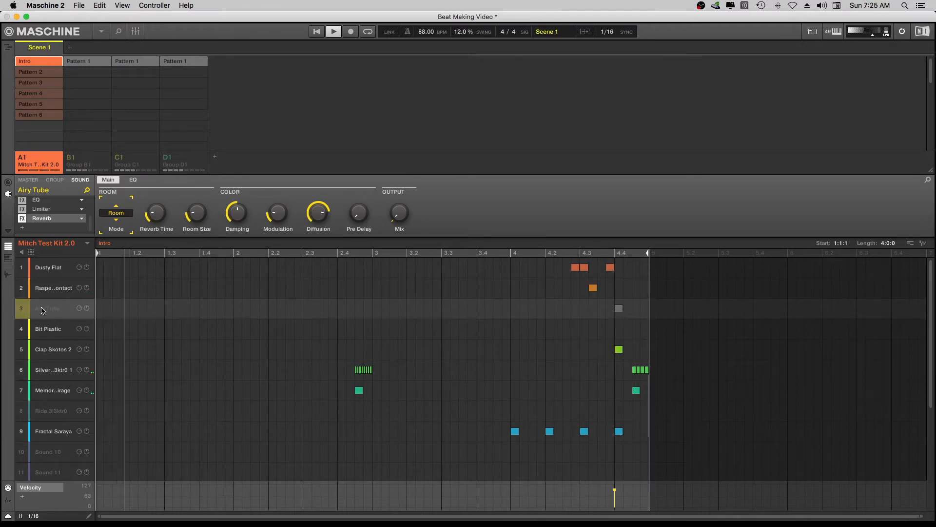
left_click(23, 309)
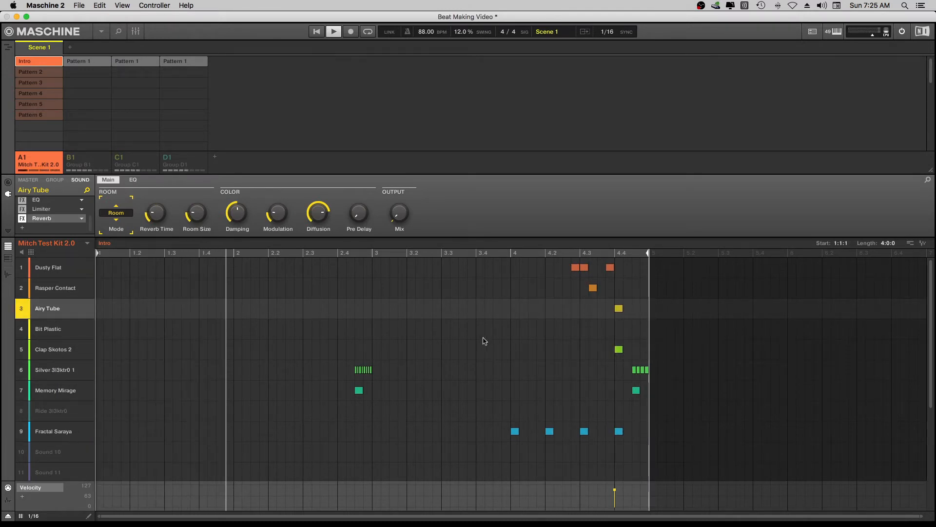
Step: Add Airy Tube notes at beats 4.2, 3.4 and 3.2 of the Intro pattern, and stop playback
left_click(548, 310)
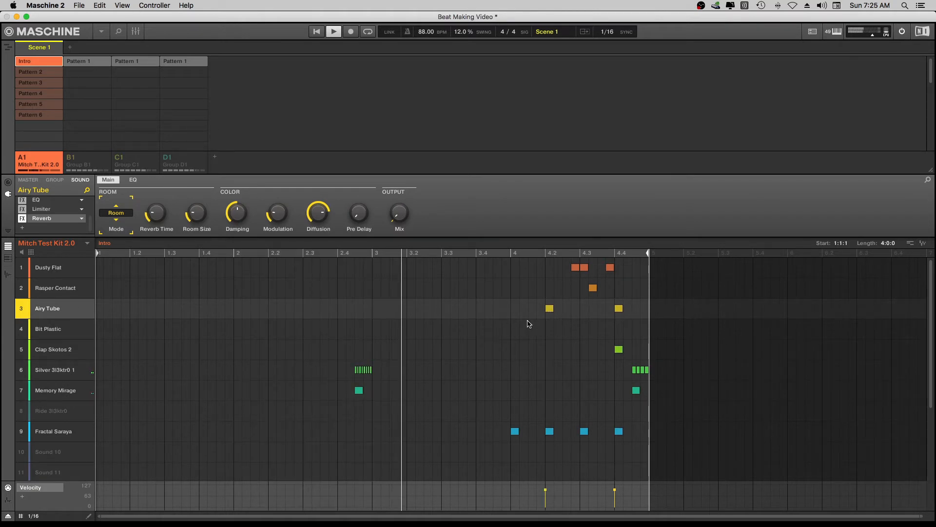
left_click(479, 309)
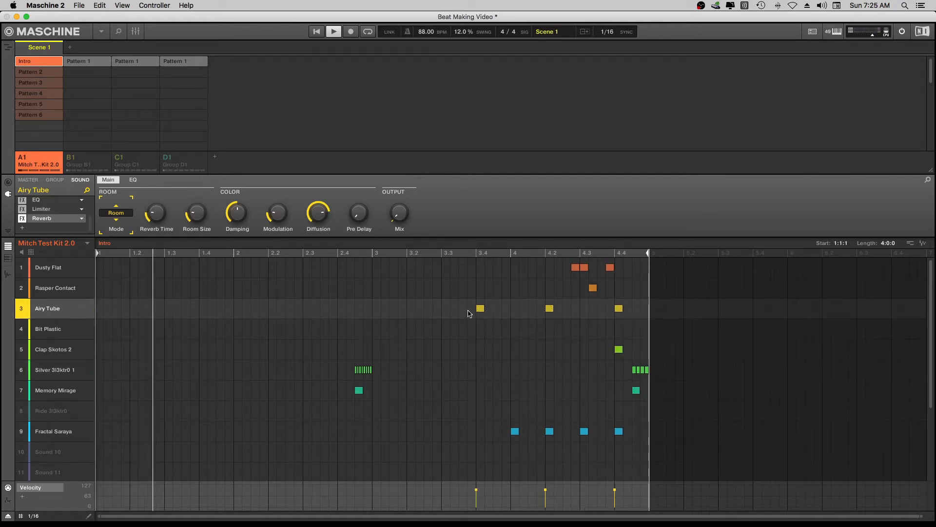
left_click(410, 309)
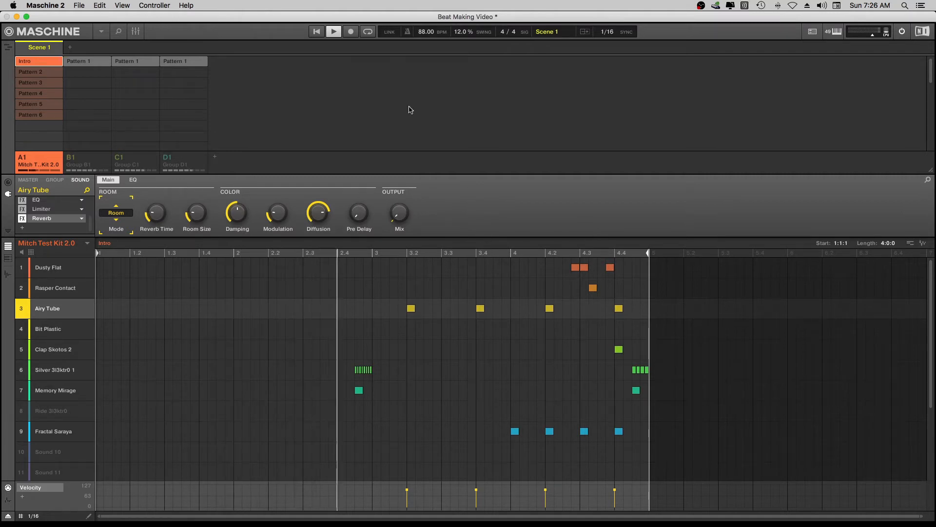
left_click(332, 32)
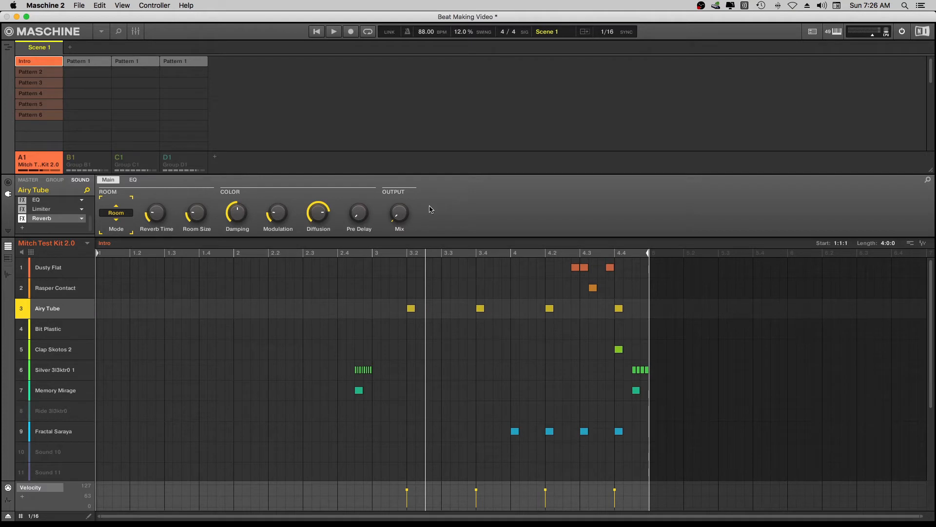
Step: Rename Pattern 2 as Lead 1
left_click(34, 73)
right_click(34, 74)
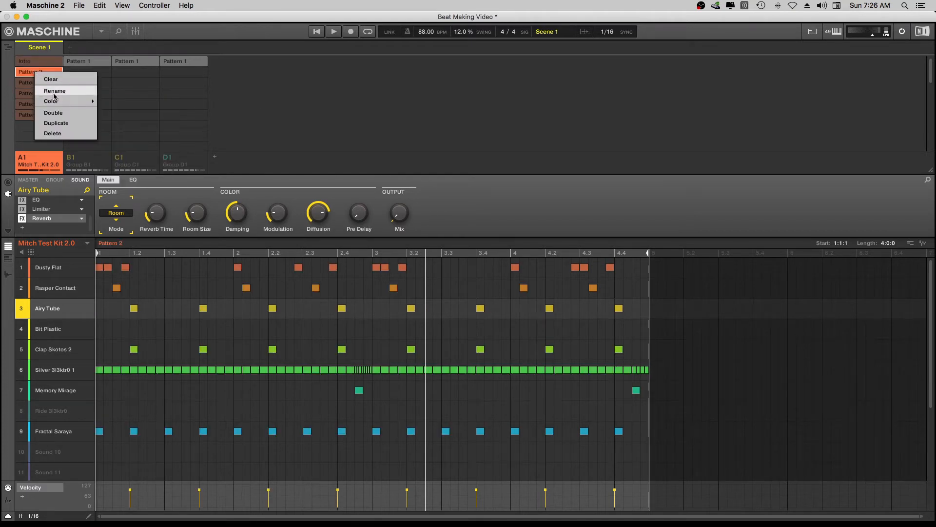
left_click(56, 92)
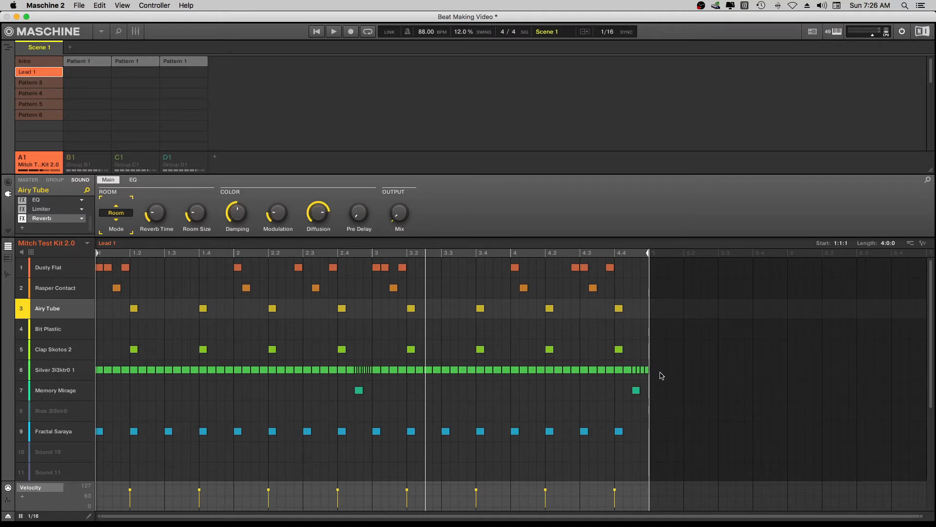
Step: Delete all Silver 3l3ktr0 1 notes and all Fractal Saraya notes from the Lead 1 pattern
left_click_drag(661, 374, 68, 369)
key("Delete")
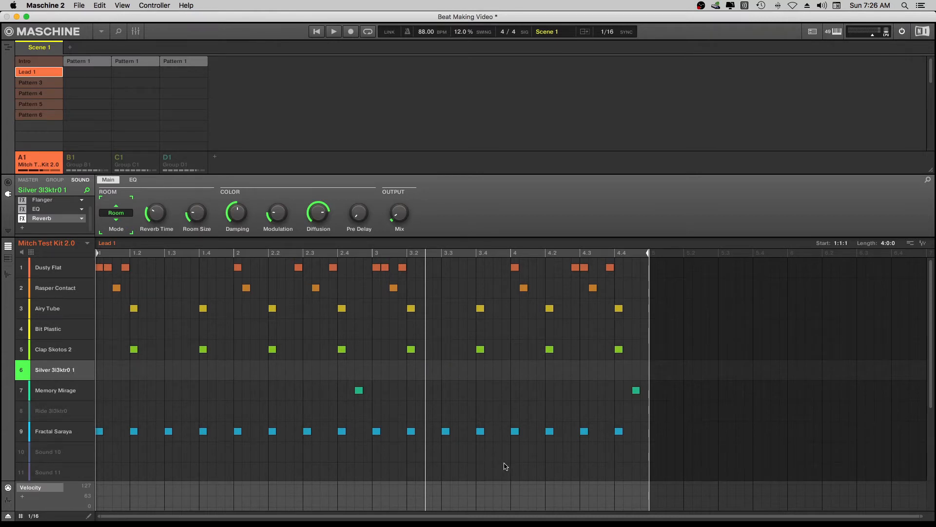
left_click_drag(640, 443, 82, 437)
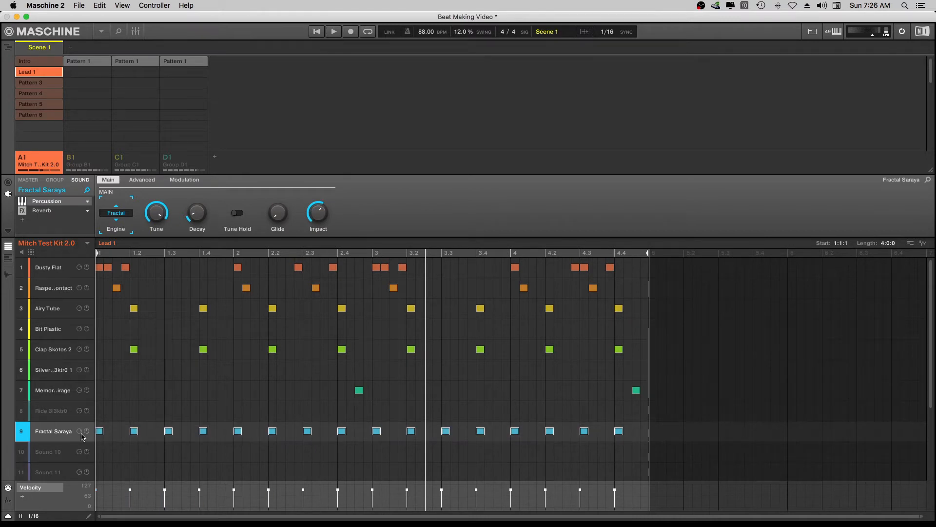
key("Delete")
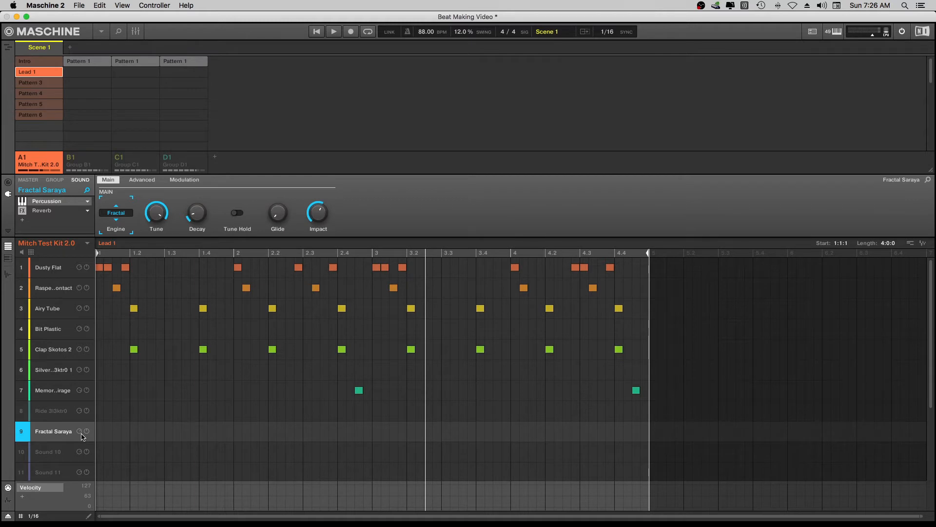
Step: Play the Lead 1 pattern and delete its Clap Skotos 2 notes before beat 4.2
key("space")
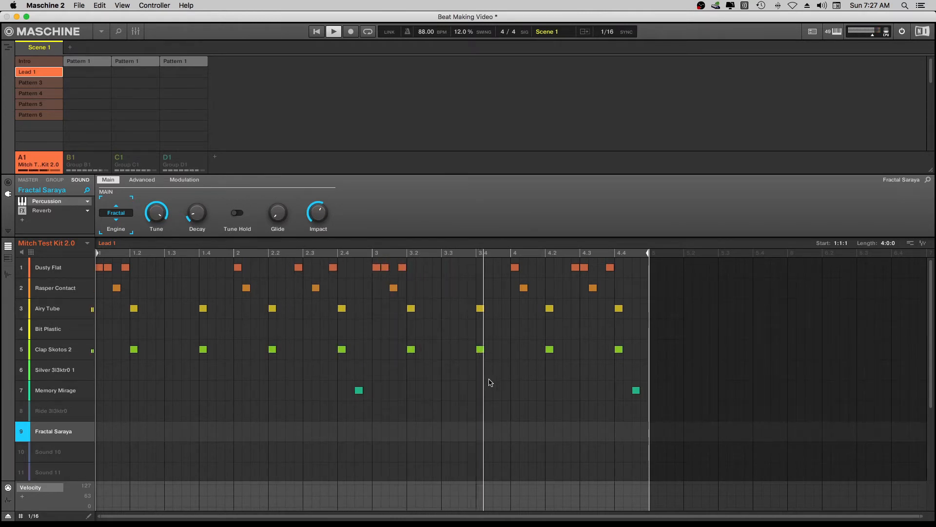
left_click_drag(506, 340, 101, 350)
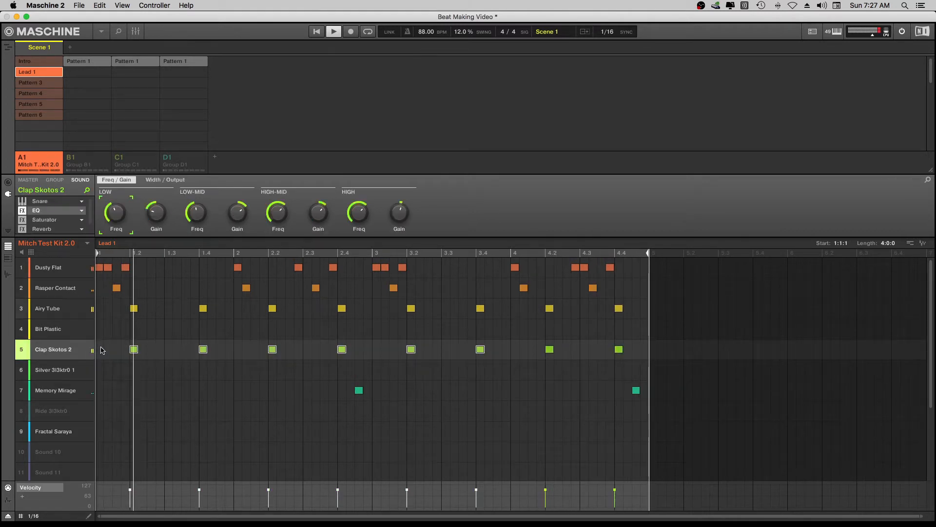
key("Delete")
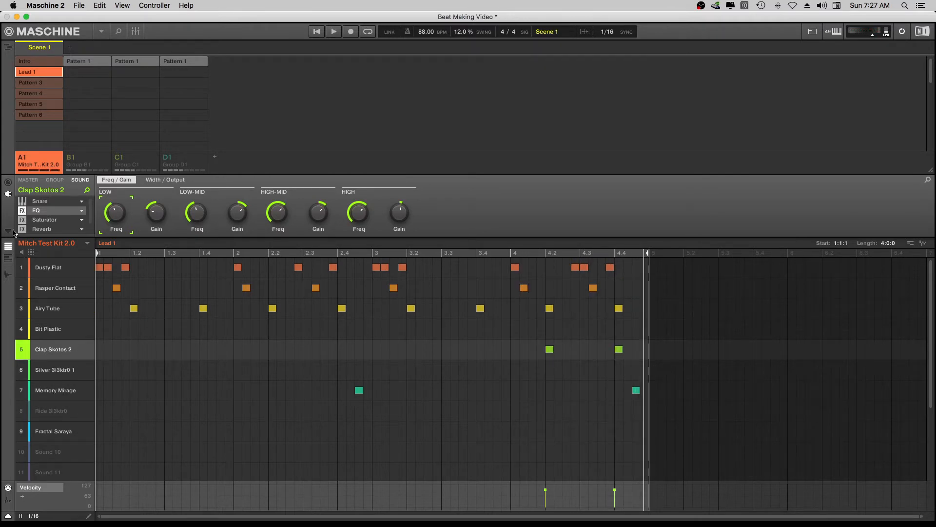
Step: Rename Pattern 3 as Lead 1.5
left_click(33, 86)
right_click(34, 87)
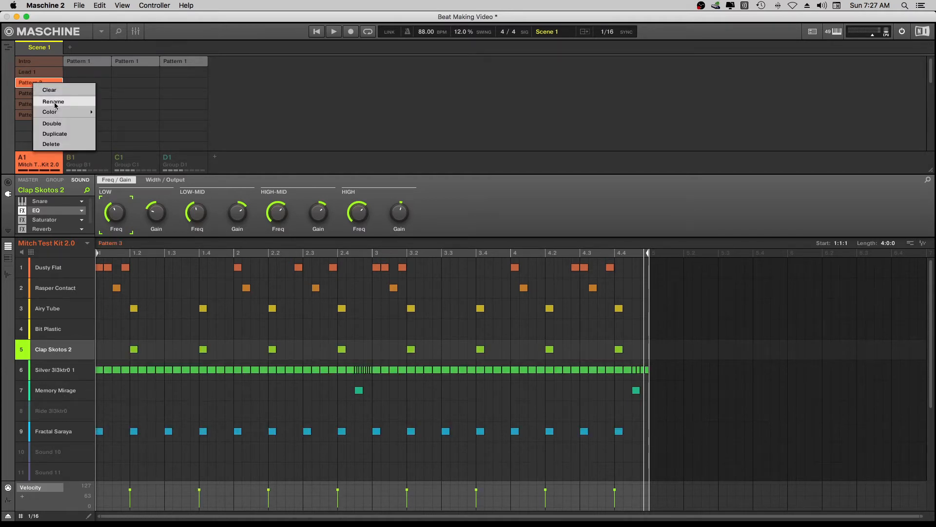
left_click(53, 102)
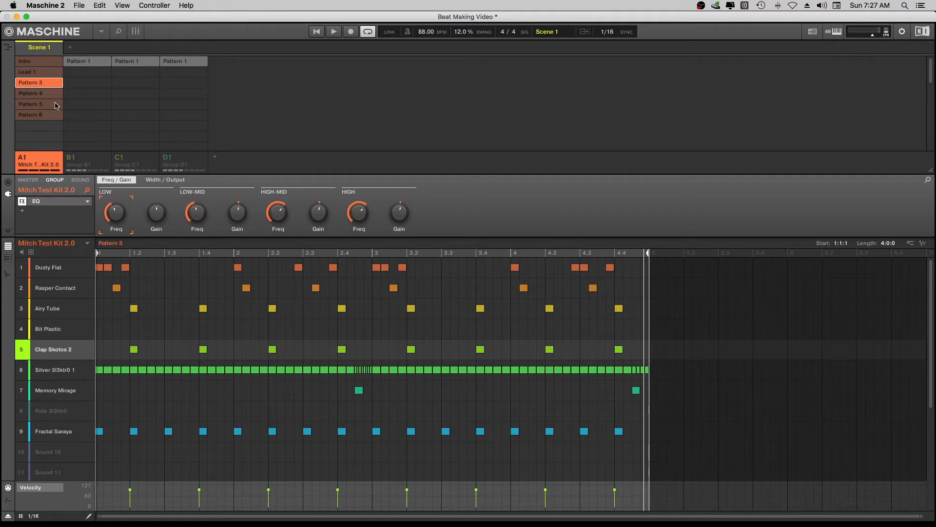
right_click(37, 82)
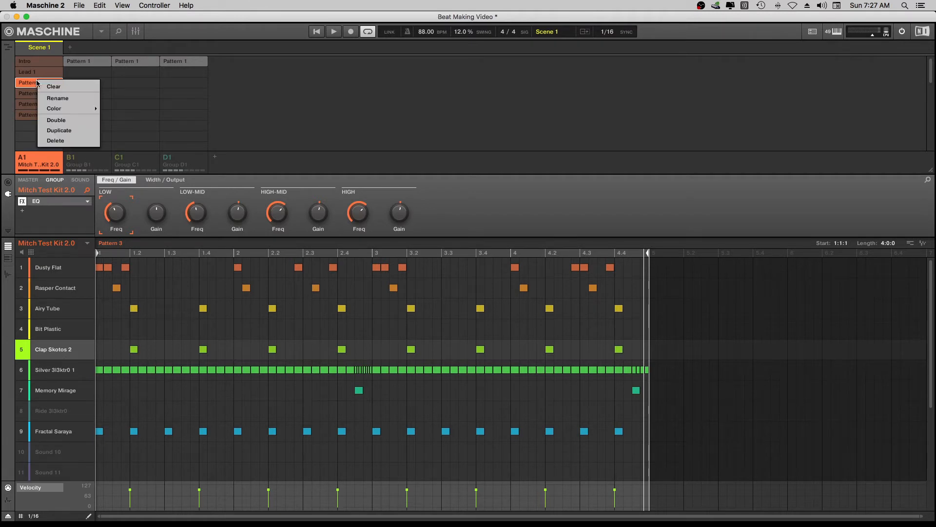
left_click(59, 99)
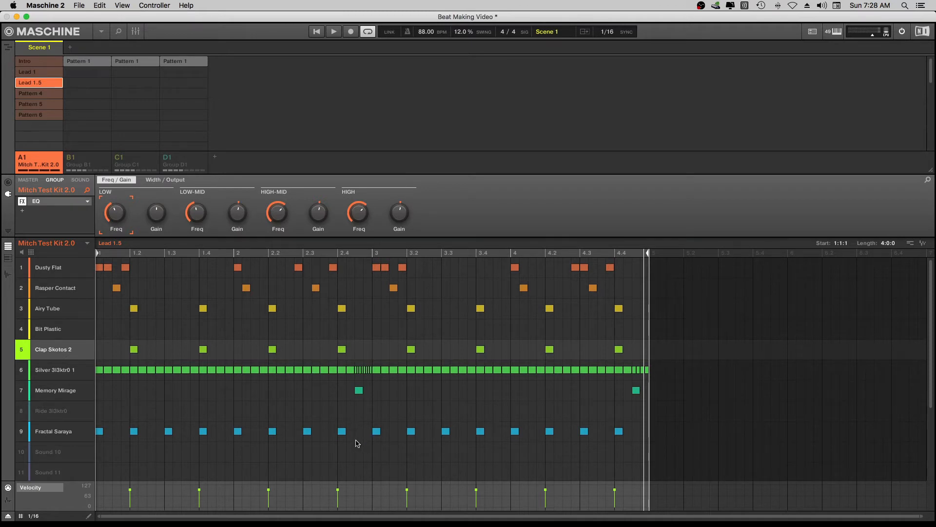
Step: In Lead 1.5, delete the Fractal Saraya notes before bar 3 and the Silver 3l3ktr0 1 notes before the bar 2 roll
left_click_drag(357, 462, 97, 429)
key("Delete")
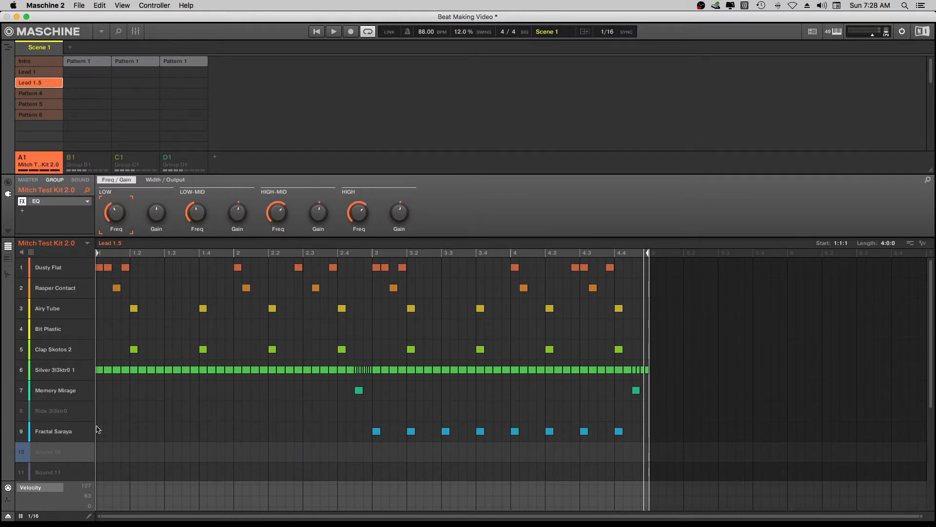
left_click_drag(349, 384, 94, 373)
key("Delete")
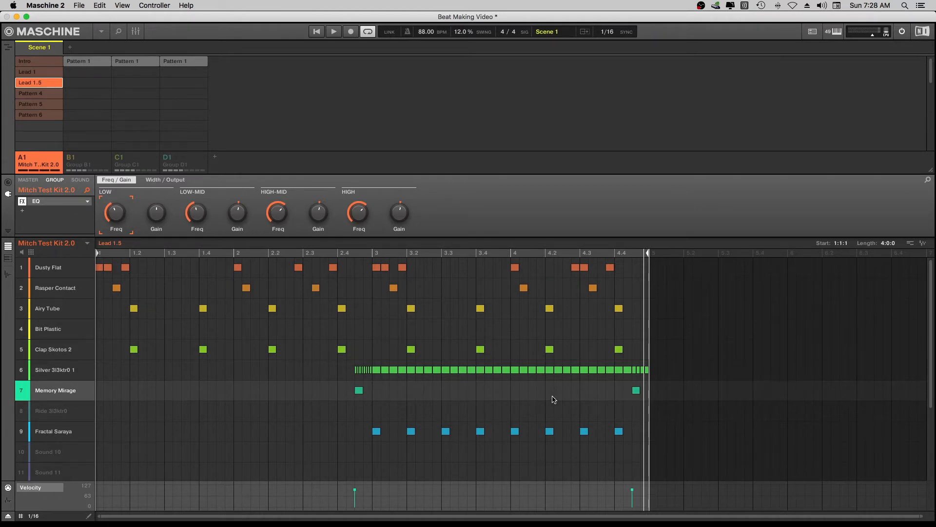
Step: Rename Pattern 4 as Lead Full
left_click(35, 94)
right_click(34, 94)
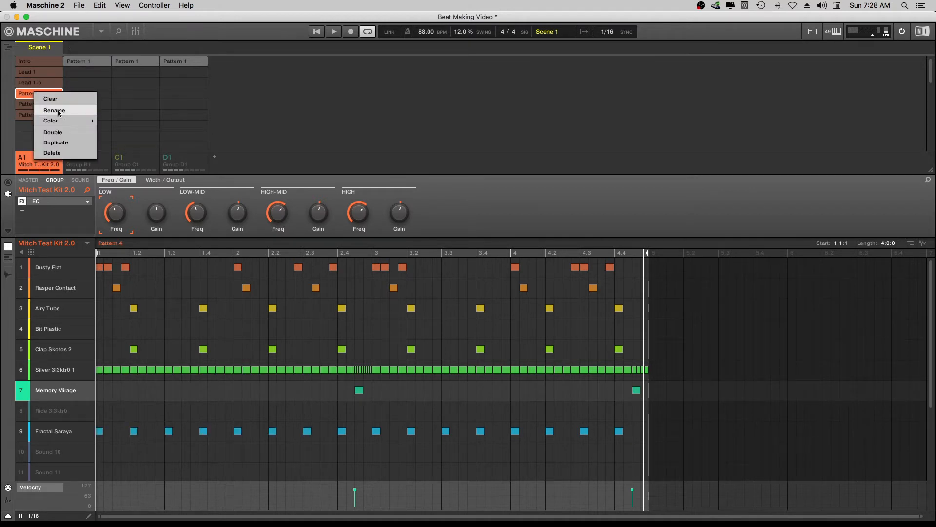
left_click(63, 111)
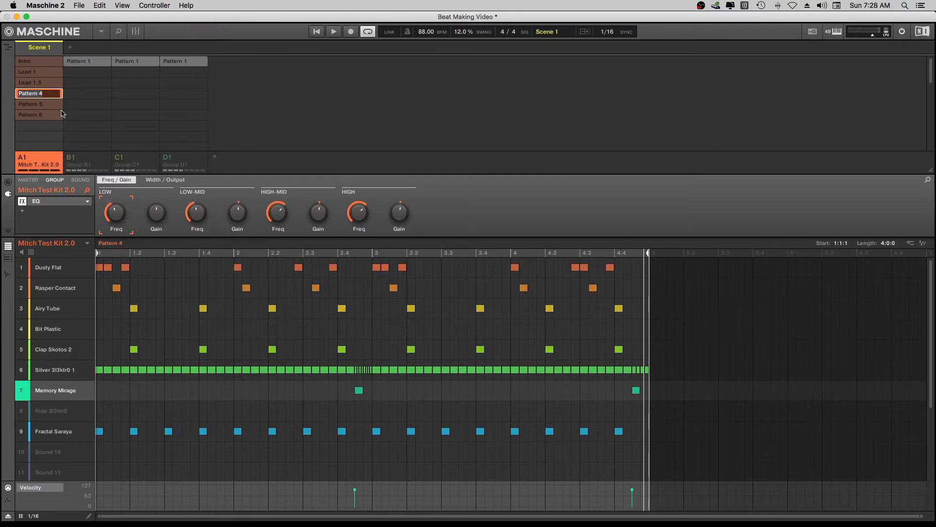
type("L")
key("Return")
Step: Rename Pattern 5 as Break Down
left_click(32, 105)
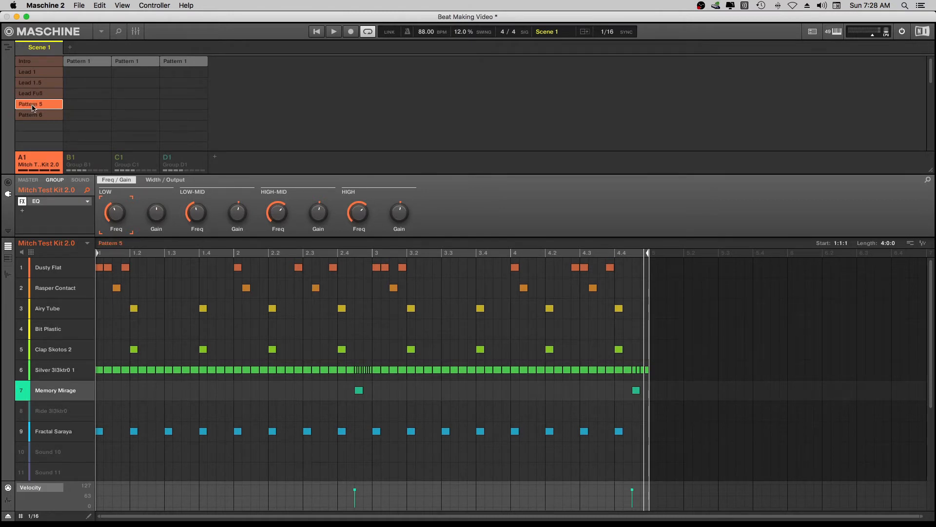
right_click(33, 108)
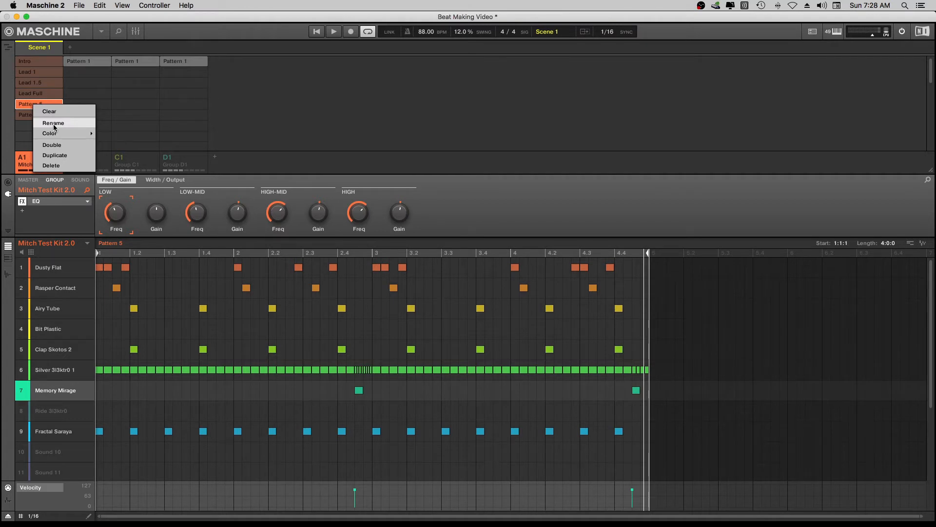
left_click(54, 123)
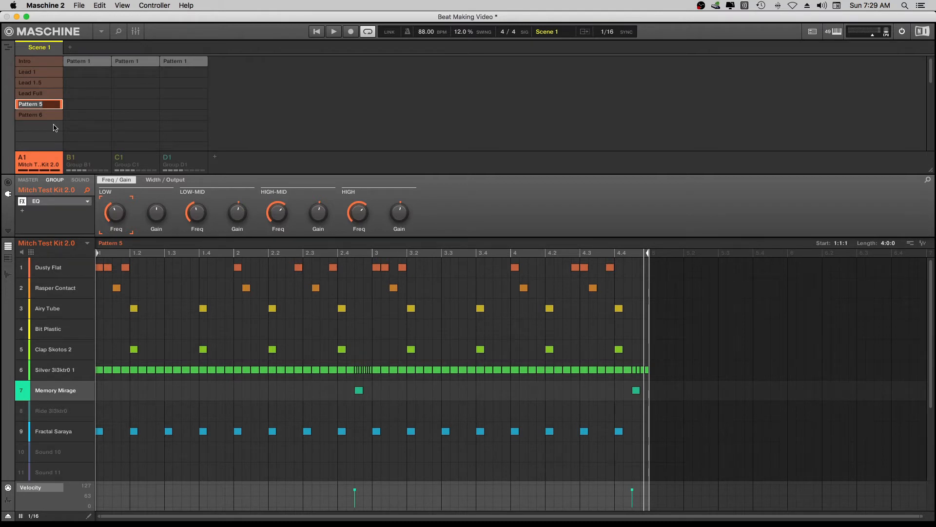
type("Break Down")
key("Return")
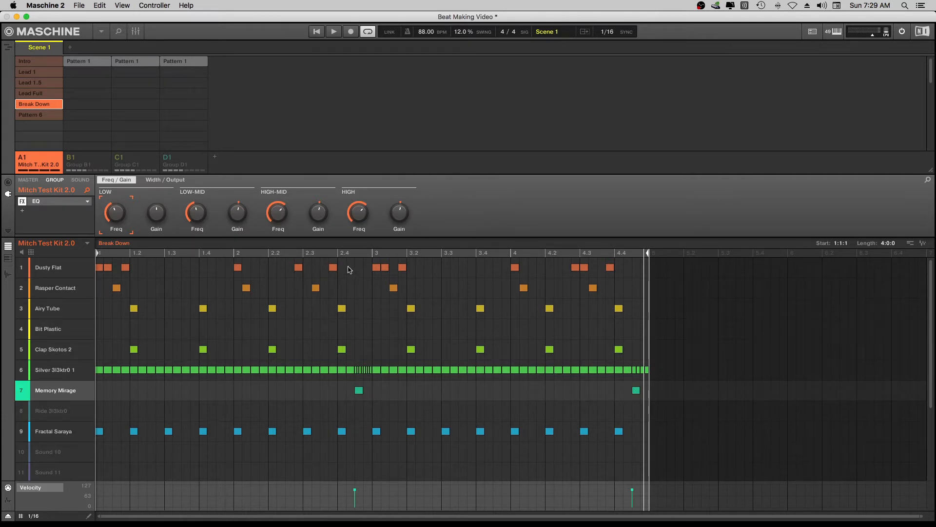
Step: In Break Down, delete the Dusty Flat notes before bar 3 and the Rasper Contact, Airy Tube and Clap Skotos 2 notes before beat 2.3, then audition it
left_click_drag(348, 268, 89, 268)
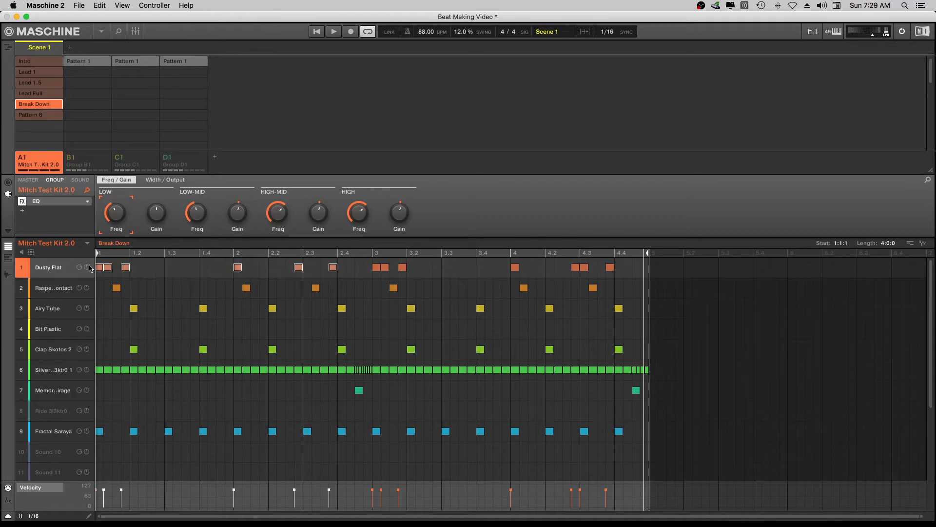
key("Delete")
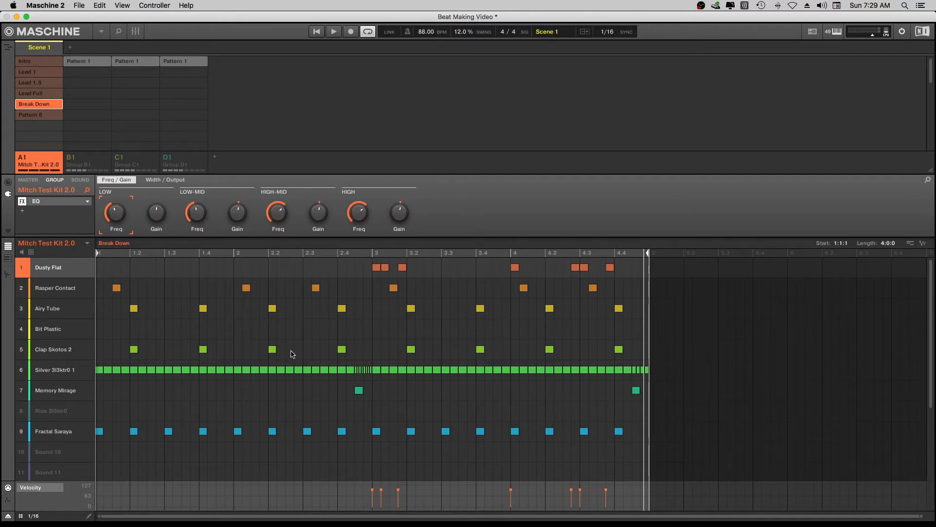
left_click_drag(291, 354, 106, 288)
key("Delete")
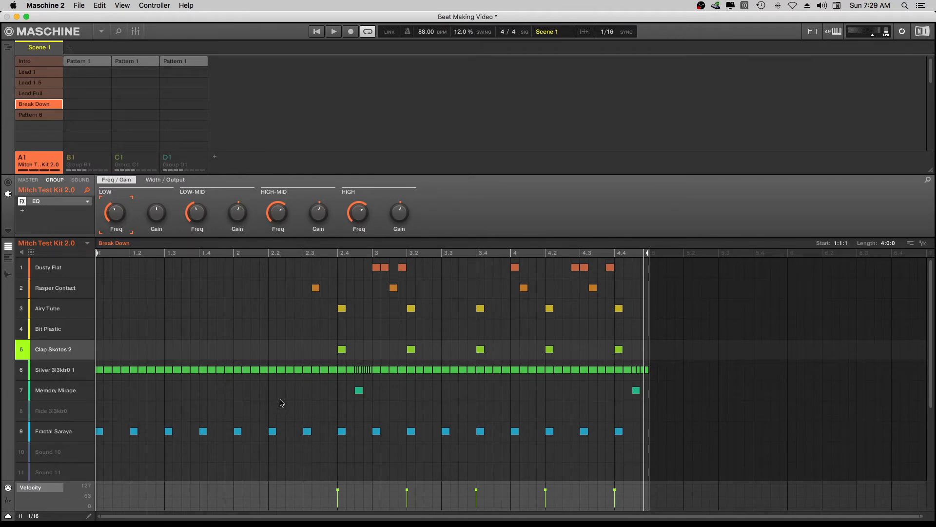
key("space")
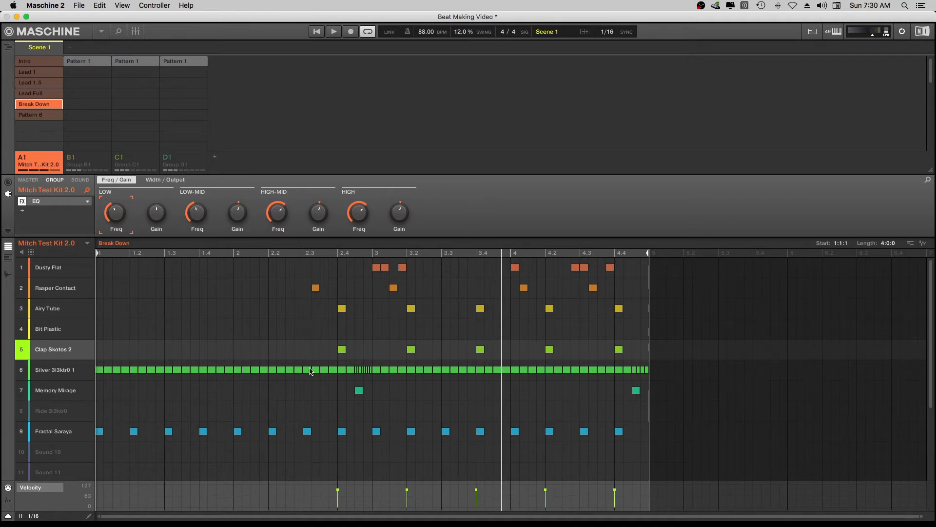
Step: Delete the Break Down pattern's Silver 3l3ktr0 1 notes before the bar 2 roll
double_click(350, 370)
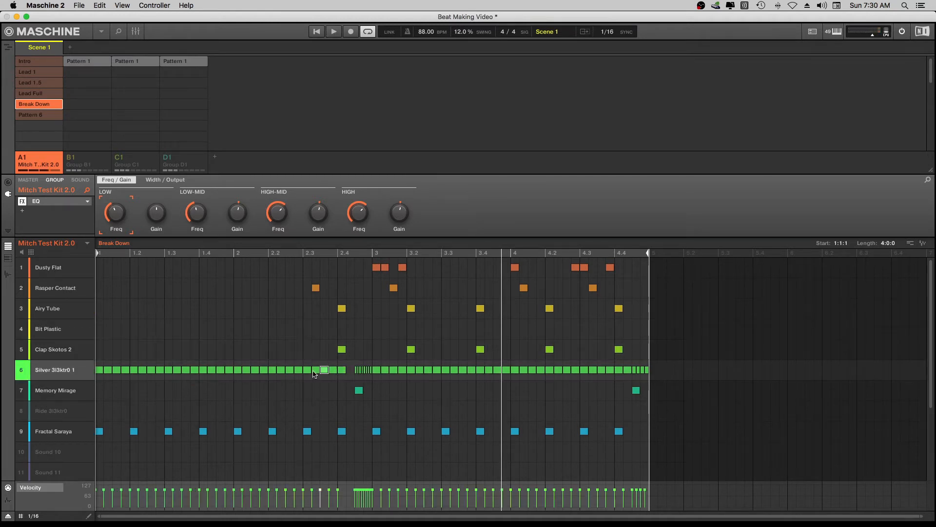
left_click(341, 370)
left_click_drag(350, 387, 86, 374)
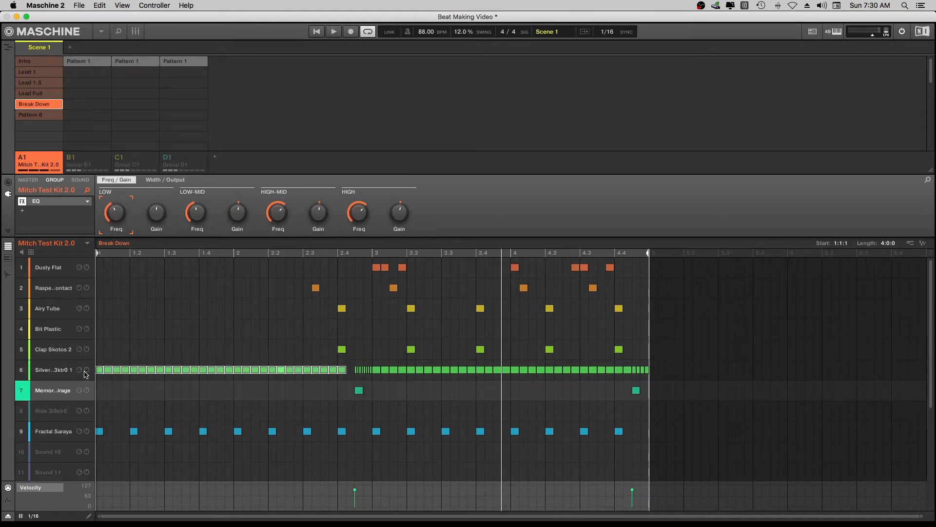
key("Delete")
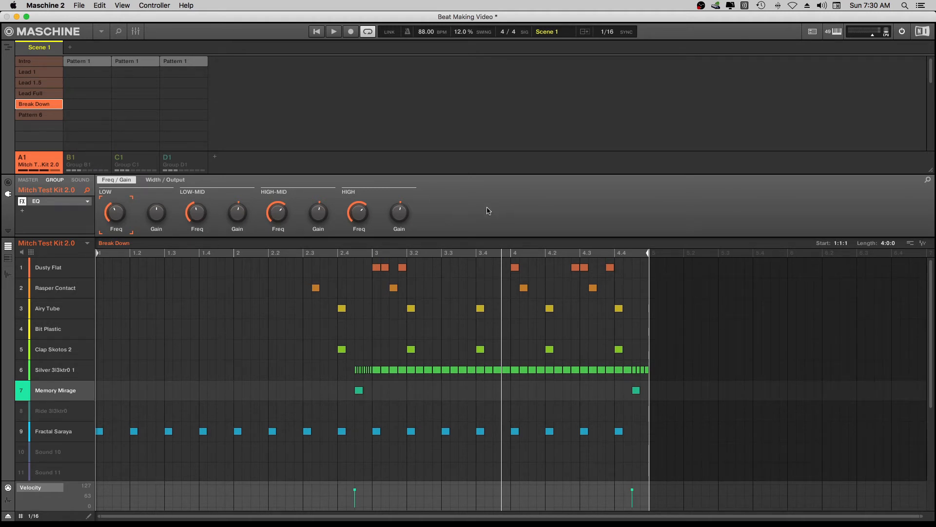
Step: Rename Pattern 6 as Outro
left_click(34, 117)
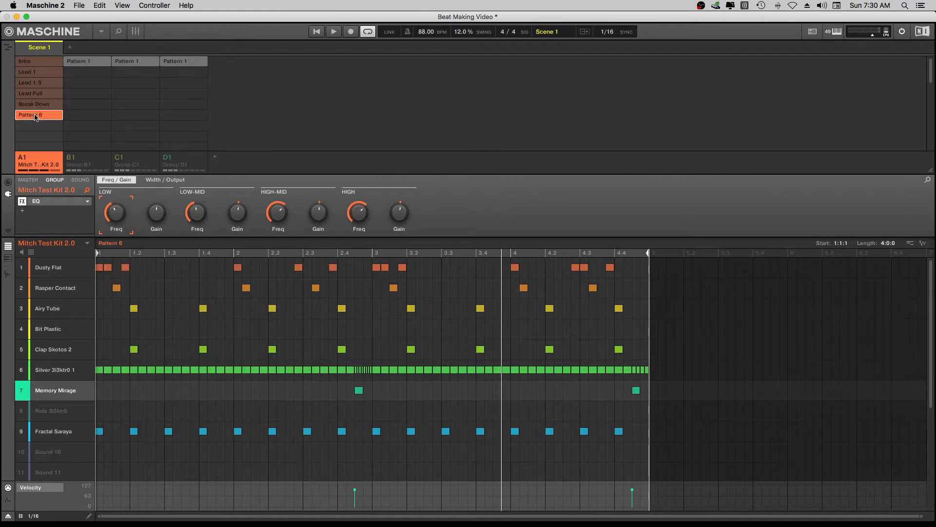
right_click(34, 117)
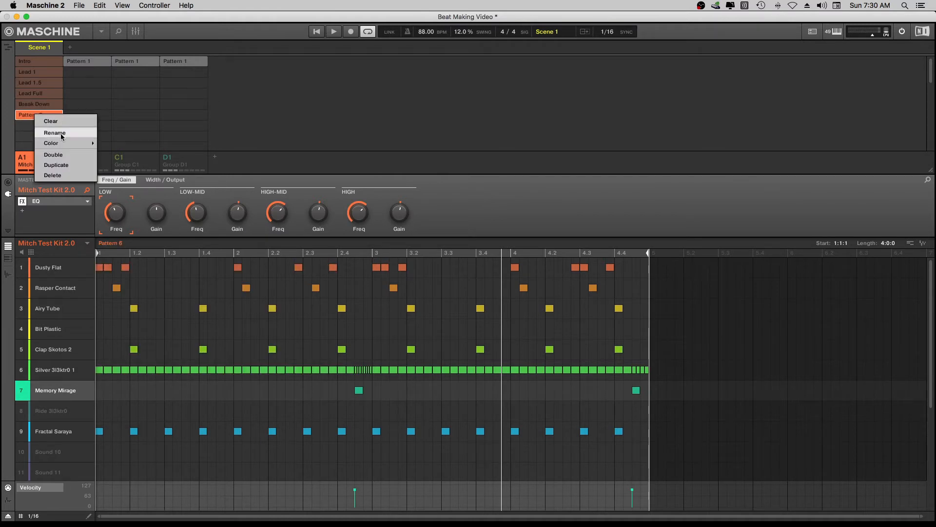
left_click(61, 135)
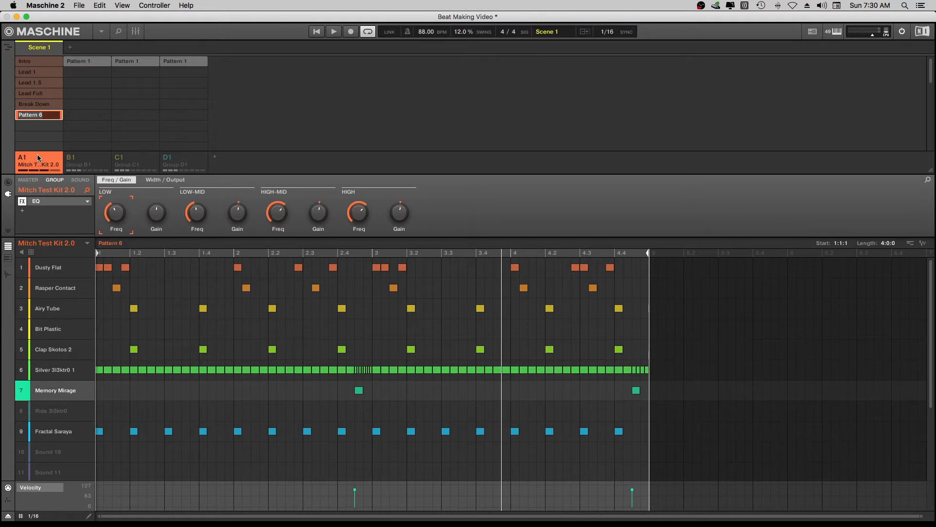
type("Outro")
key("Return")
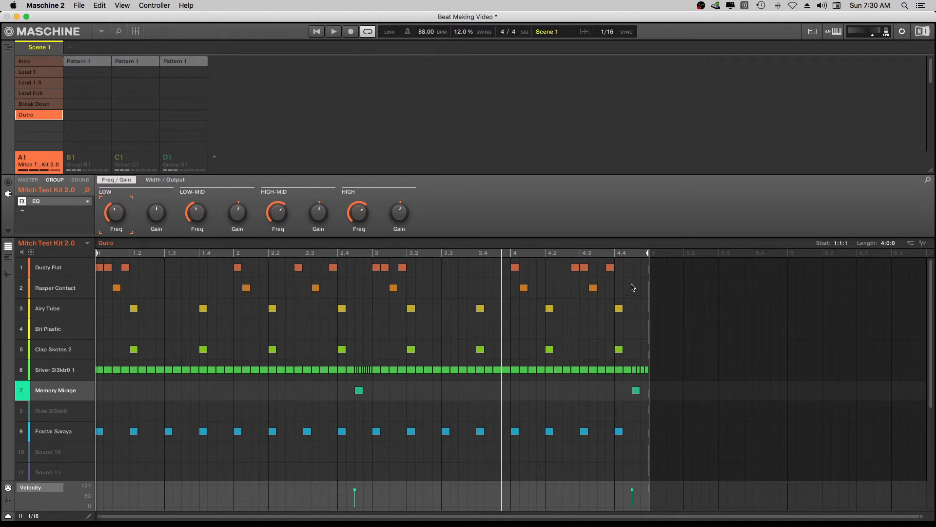
Step: In the Outro pattern, delete the Dusty Flat and Rasper Contact notes from bar 2 onward
left_click_drag(635, 290, 96, 259)
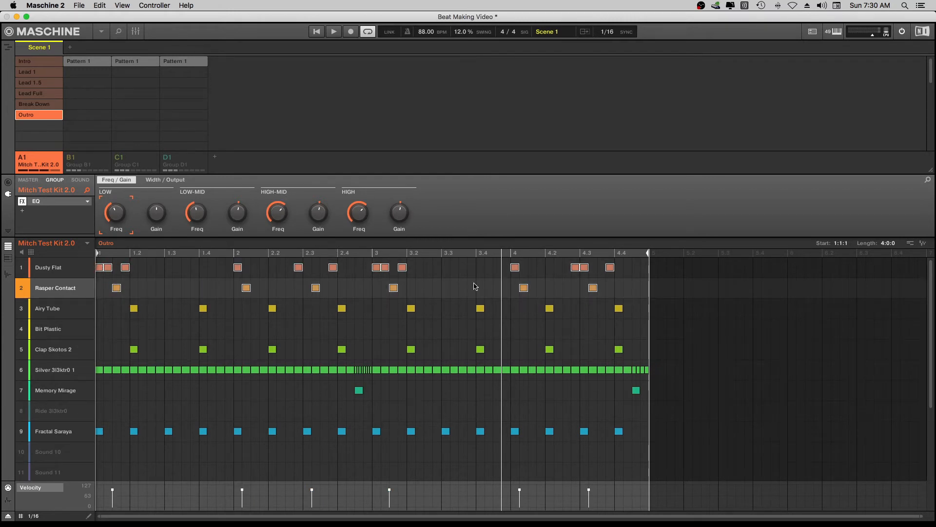
left_click(627, 288)
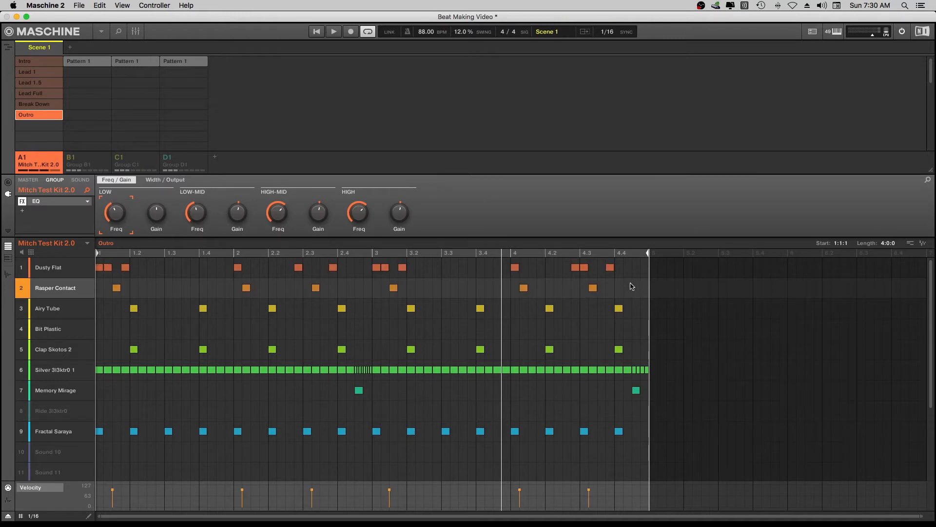
left_click_drag(634, 295, 205, 259)
key("Delete")
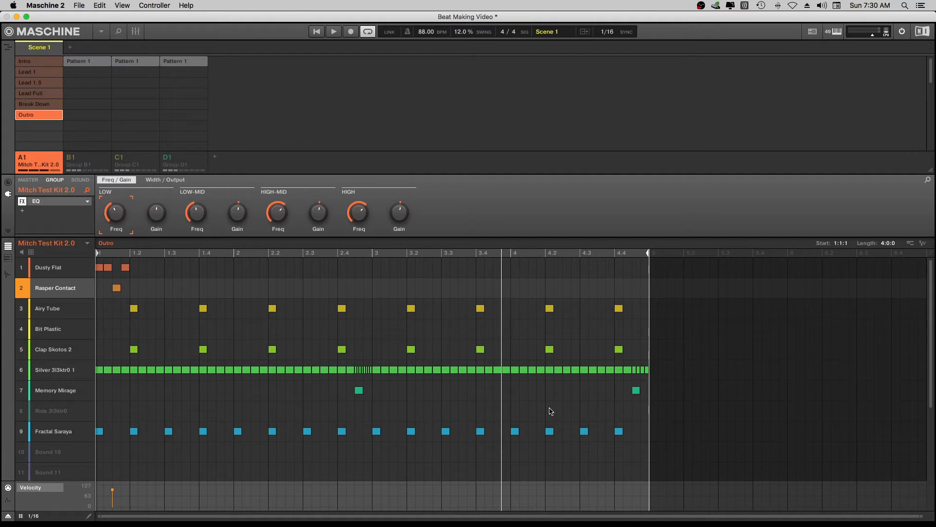
Step: In Outro, delete the Silver 3l3ktr0 1 notes between bar 3 and the closing roll, and all Airy Tube, Clap Skotos 2 and Fractal Saraya notes from bar 3
left_click(627, 385)
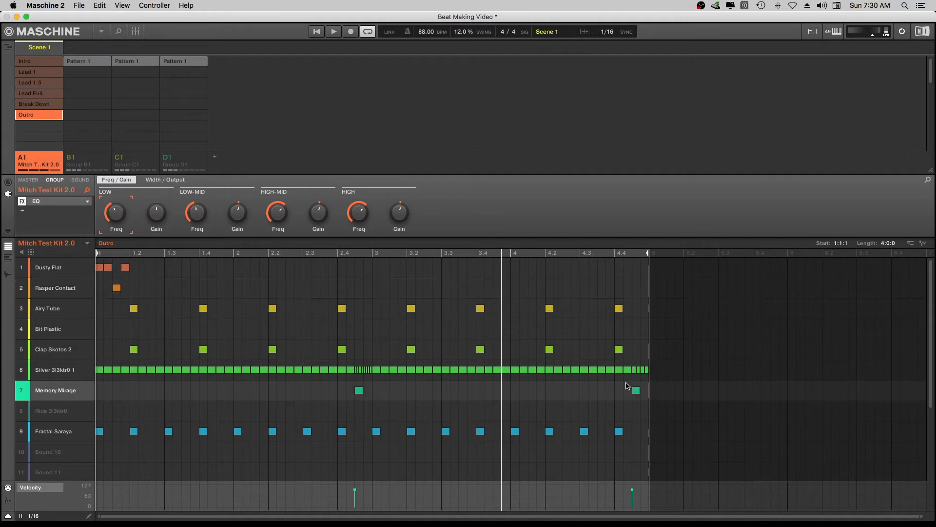
left_click_drag(627, 385, 376, 373)
key("Delete")
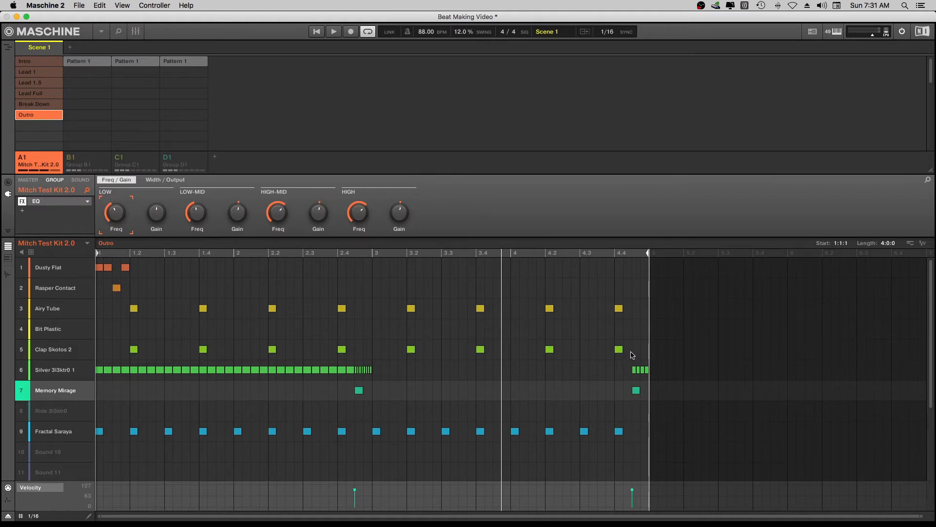
left_click_drag(630, 359, 383, 303)
key("Delete")
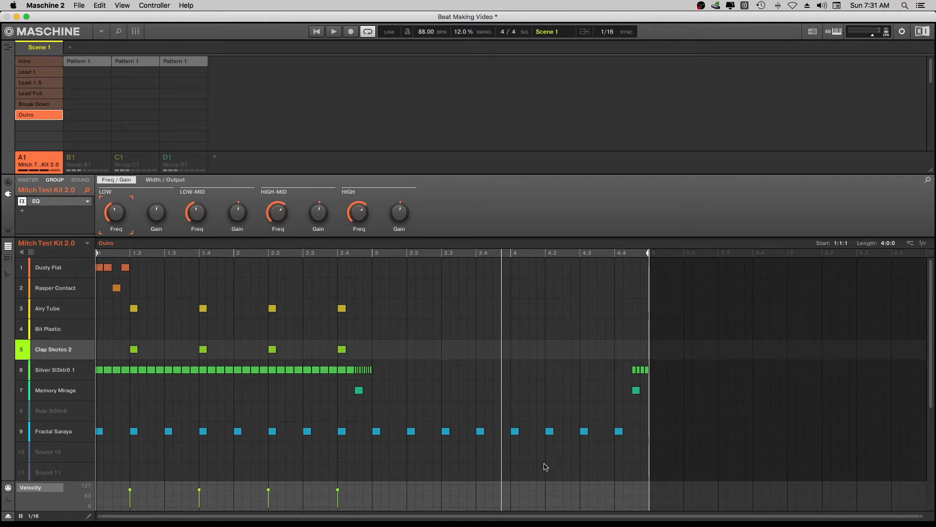
left_click_drag(631, 462, 370, 401)
key("Delete")
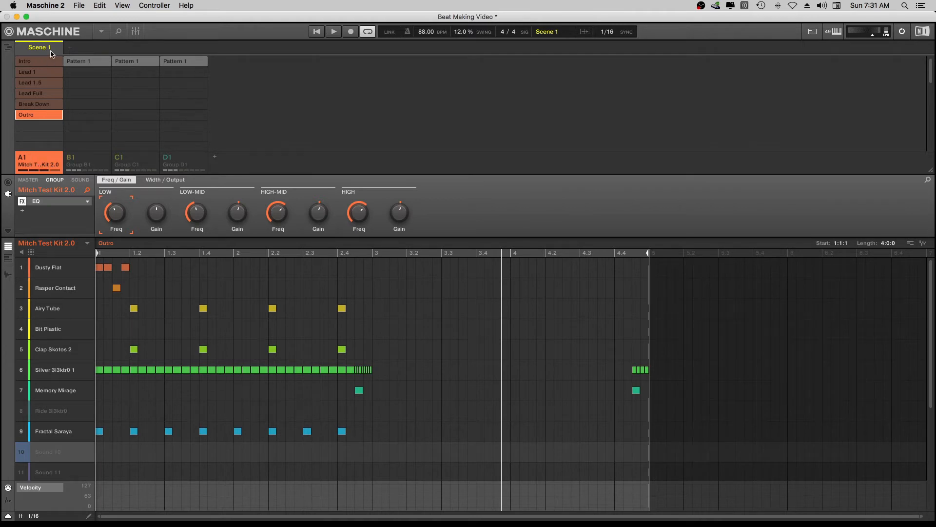
Step: Review the Intro, Lead 1, Lead 1.5, Lead Full, Break Down and Outro drum patterns in turn
left_click(39, 62)
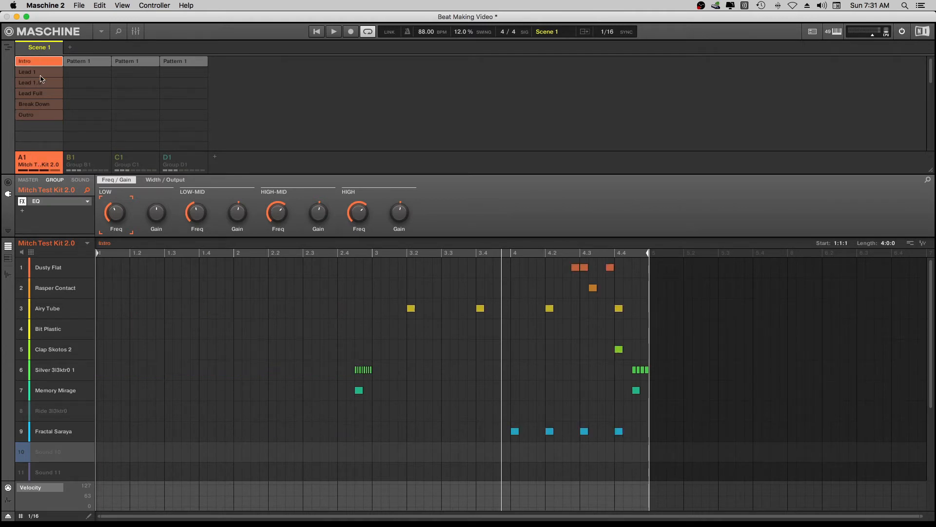
left_click(40, 73)
left_click(39, 82)
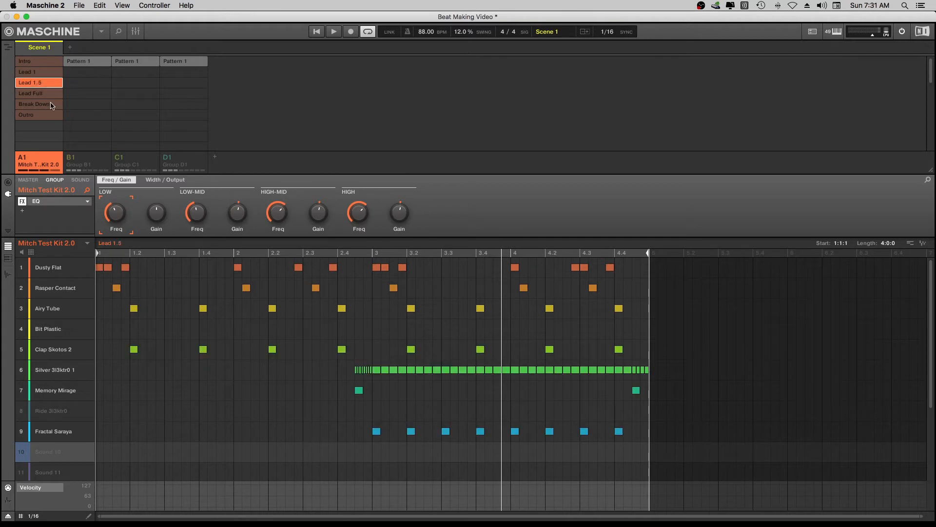
left_click(41, 95)
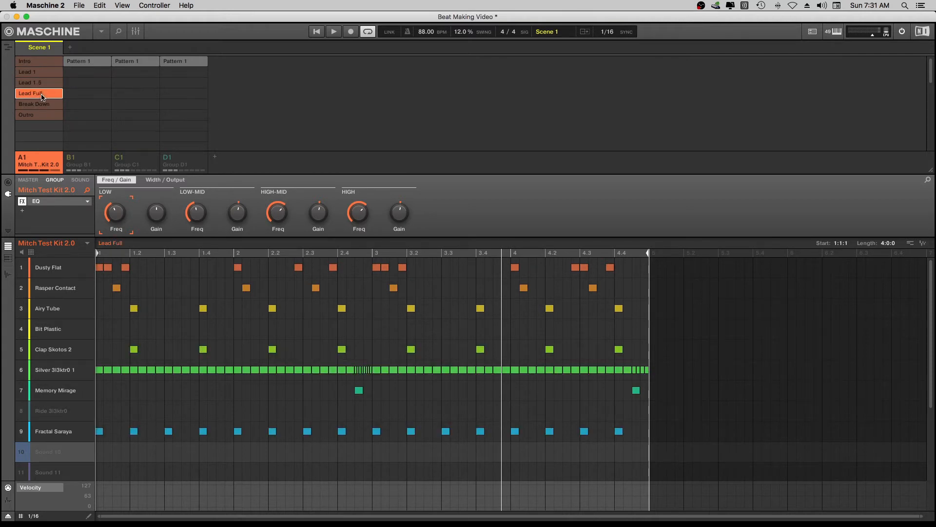
left_click(41, 106)
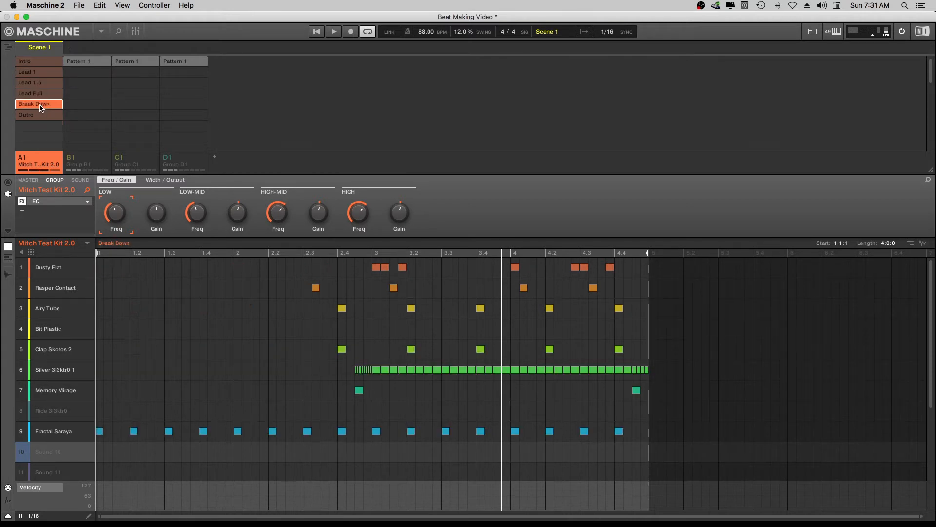
left_click(34, 117)
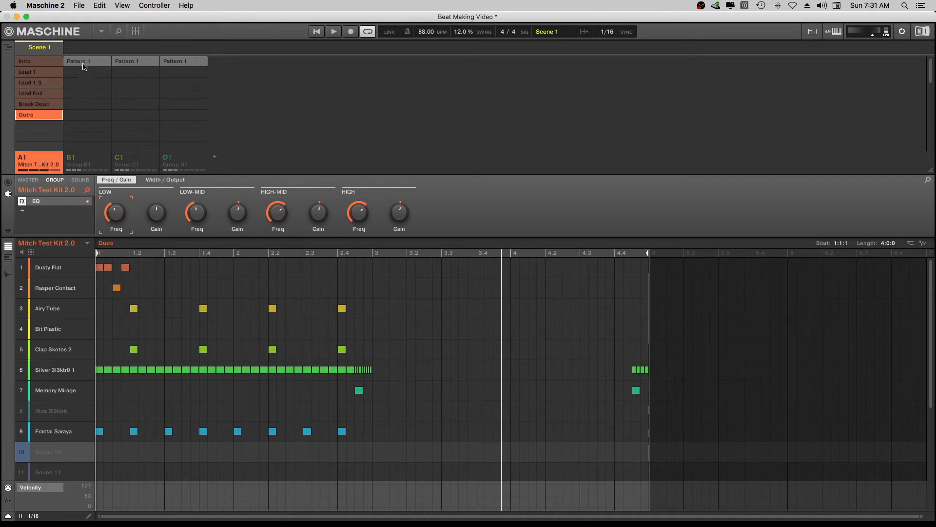
Step: In Group B1, fit the whole plucks pattern in view and duplicate it three times
left_click(71, 160)
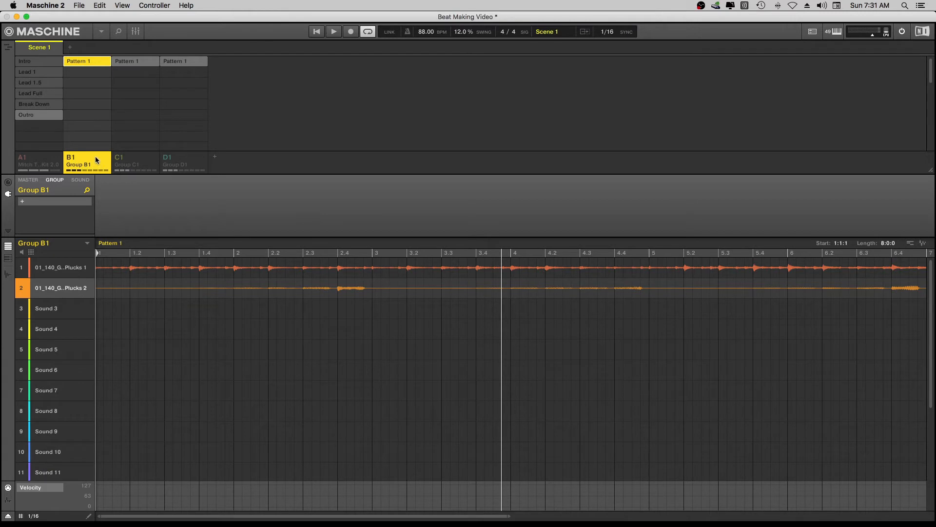
key("space")
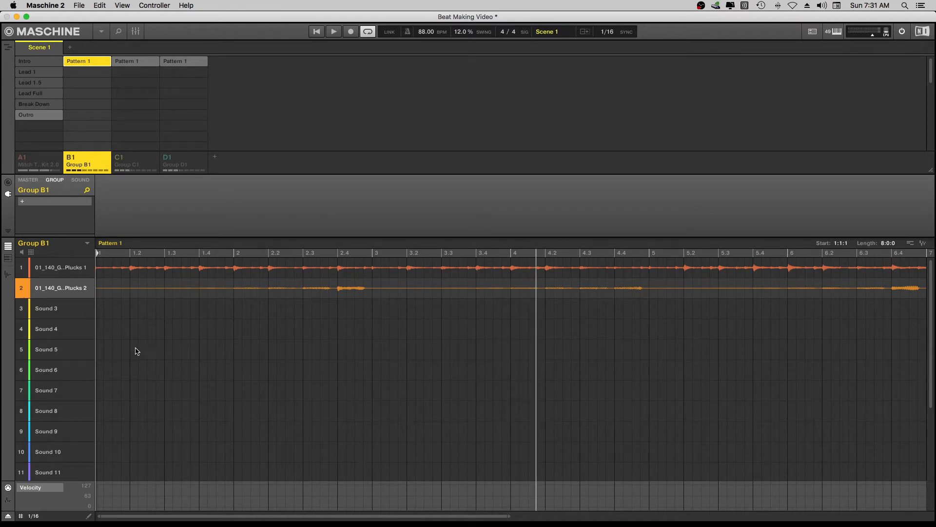
left_click_drag(295, 517, 295, 526)
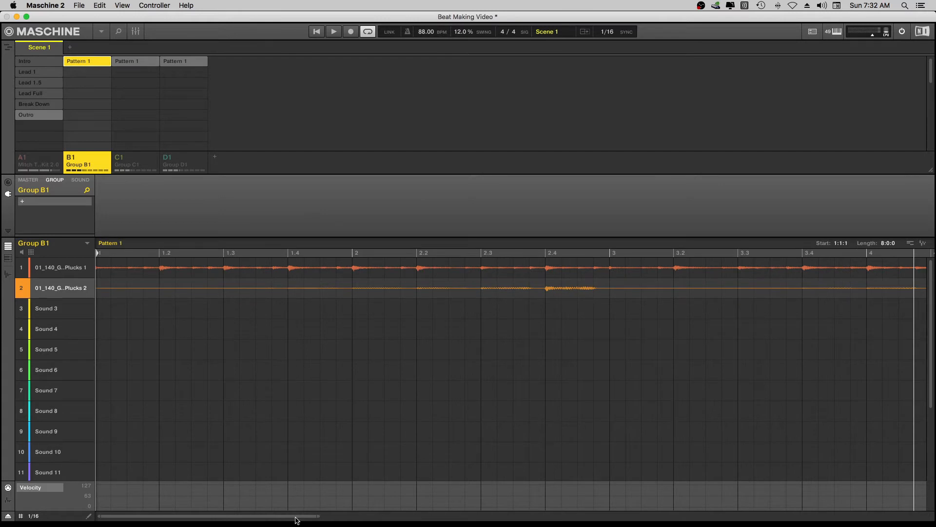
double_click(296, 517)
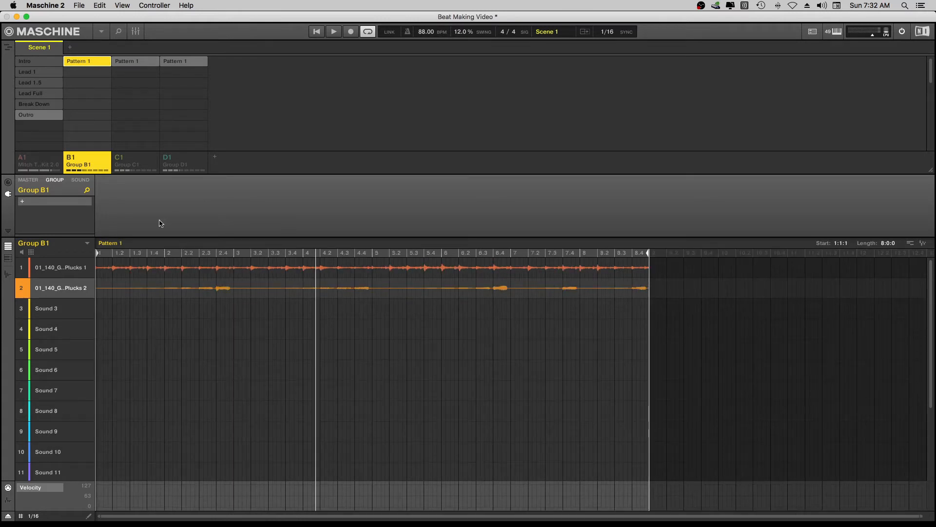
right_click(86, 60)
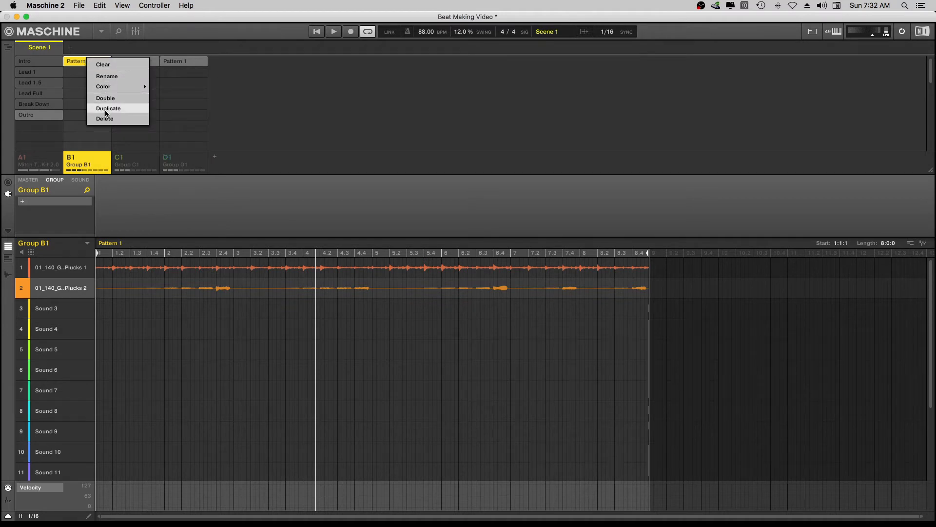
left_click(106, 111)
right_click(76, 72)
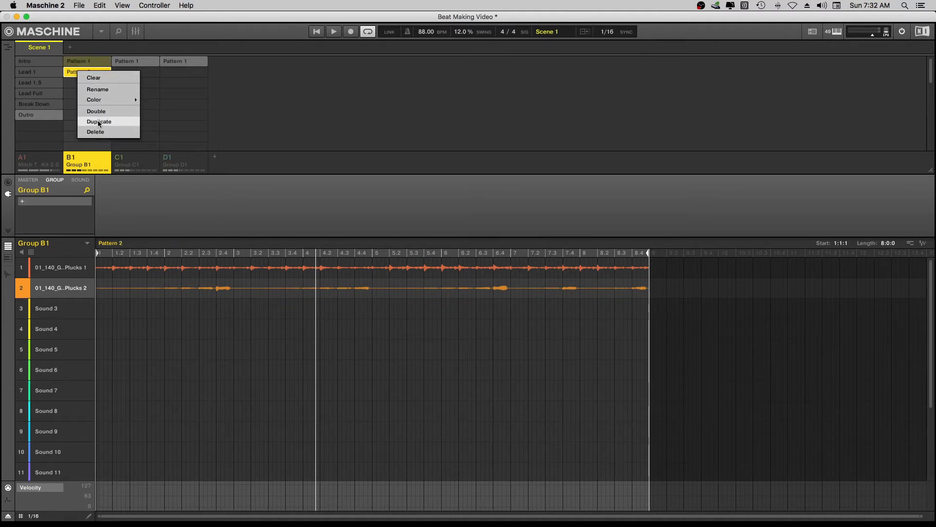
left_click(99, 122)
right_click(80, 84)
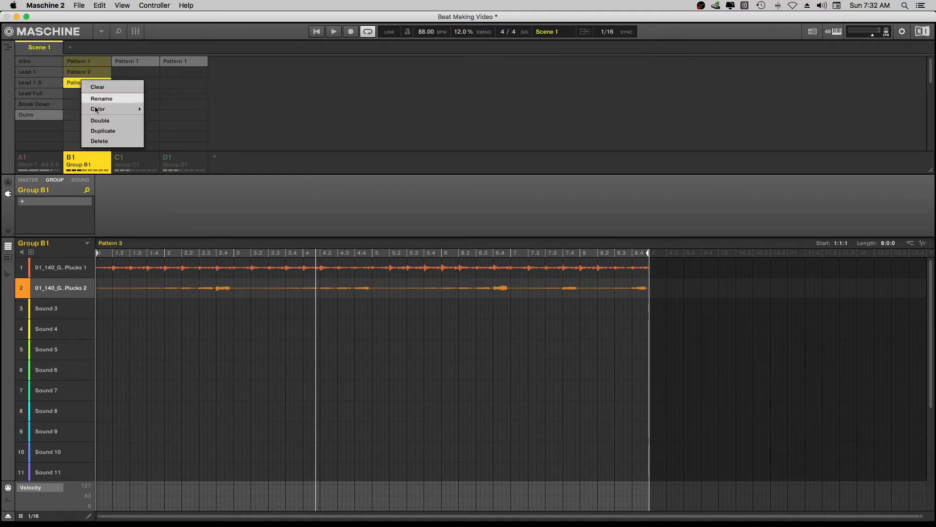
left_click(102, 132)
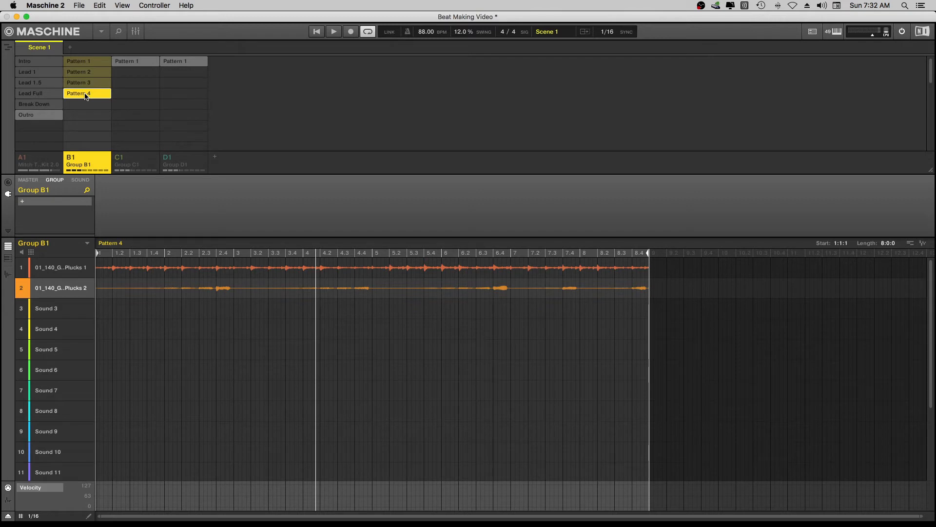
Step: Rename Group B1's Pattern 1 as Intro
left_click(86, 61)
right_click(87, 62)
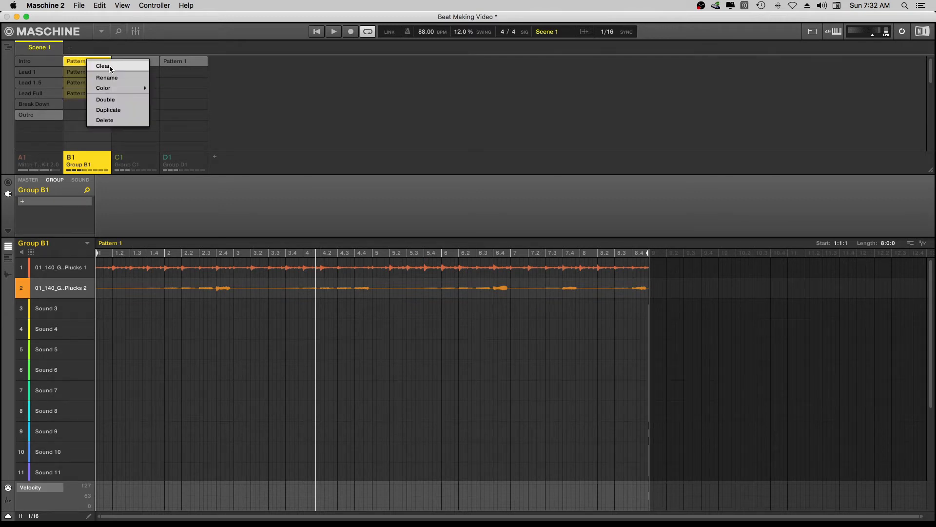
left_click(112, 78)
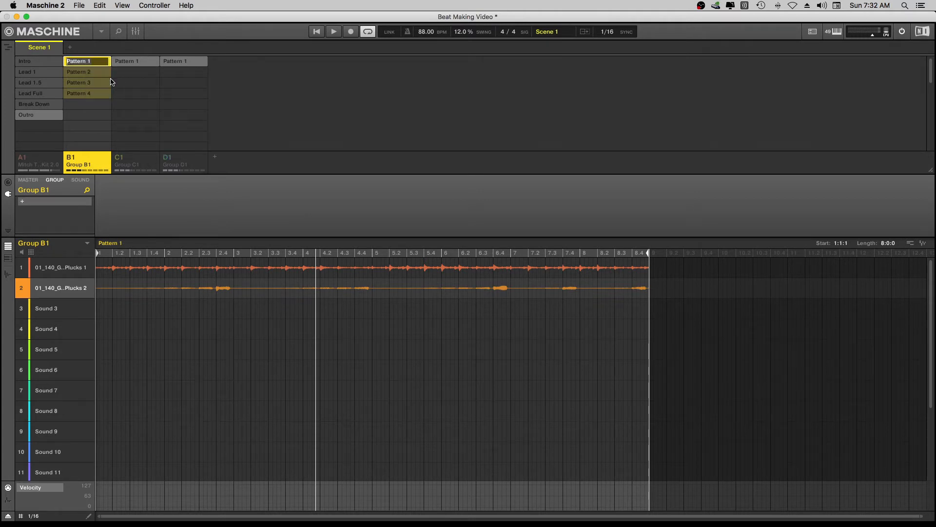
key("BackSpace")
type("Intro")
key("Return")
Step: Audition Group B1's Intro with each Plucks sound muted in turn, and delete its Plucks 2 audio
key("space")
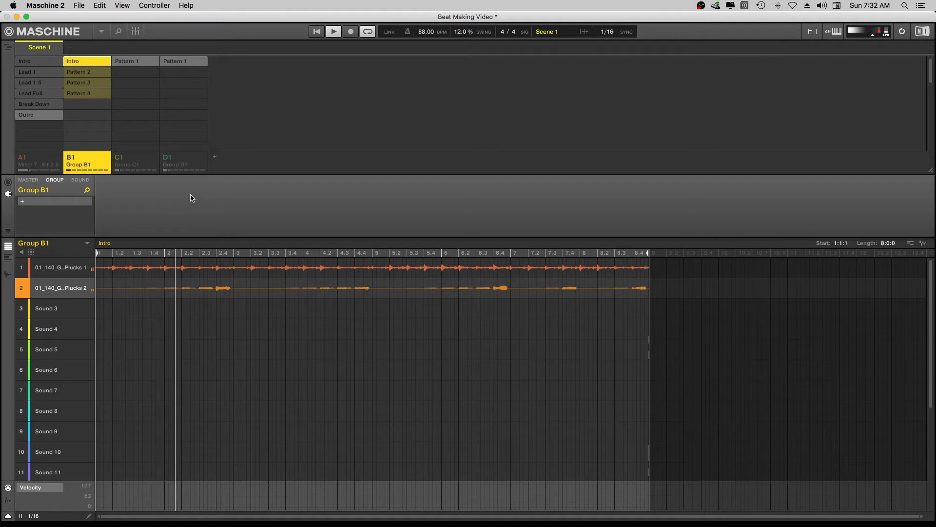
left_click(21, 267)
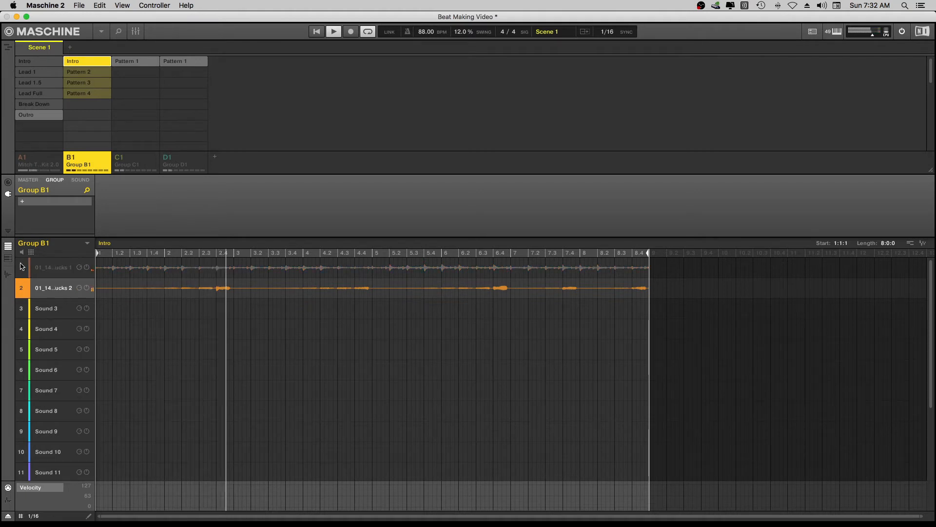
left_click(21, 267)
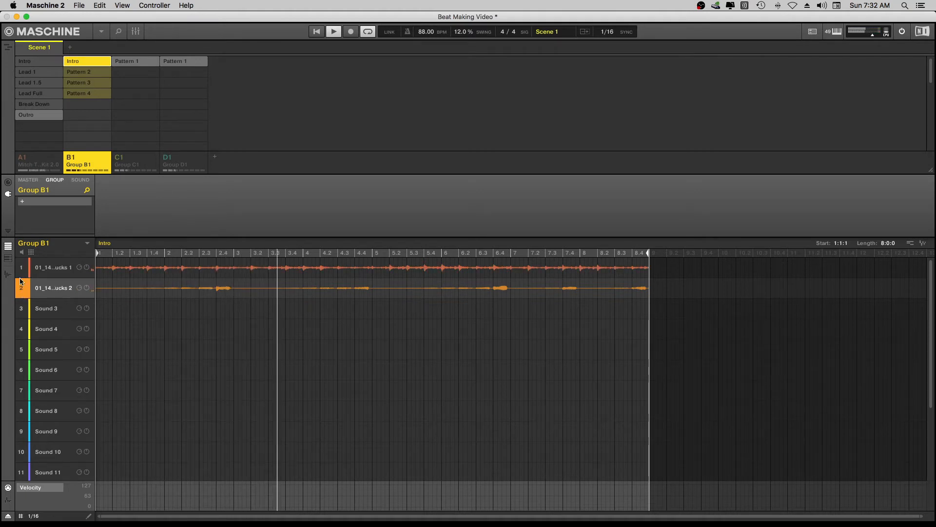
left_click(22, 289)
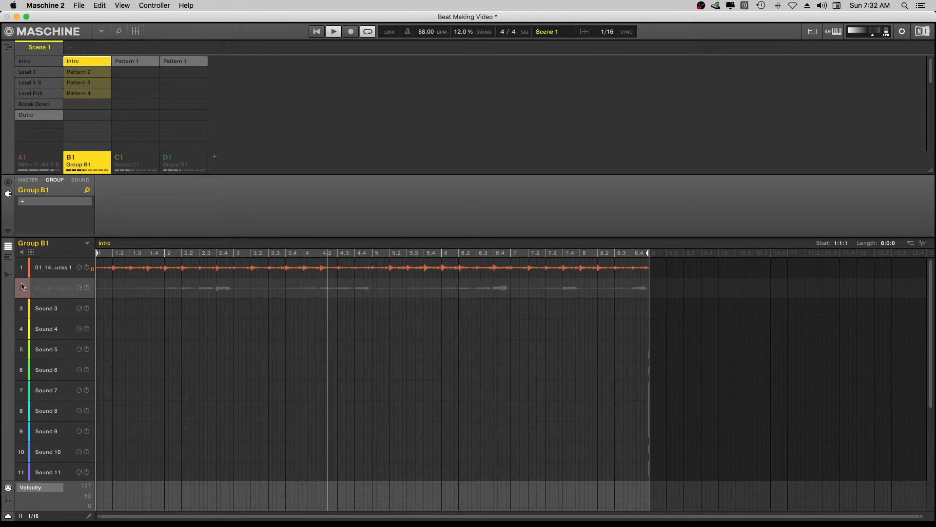
left_click(22, 287)
left_click_drag(655, 308, 591, 290)
key("Delete")
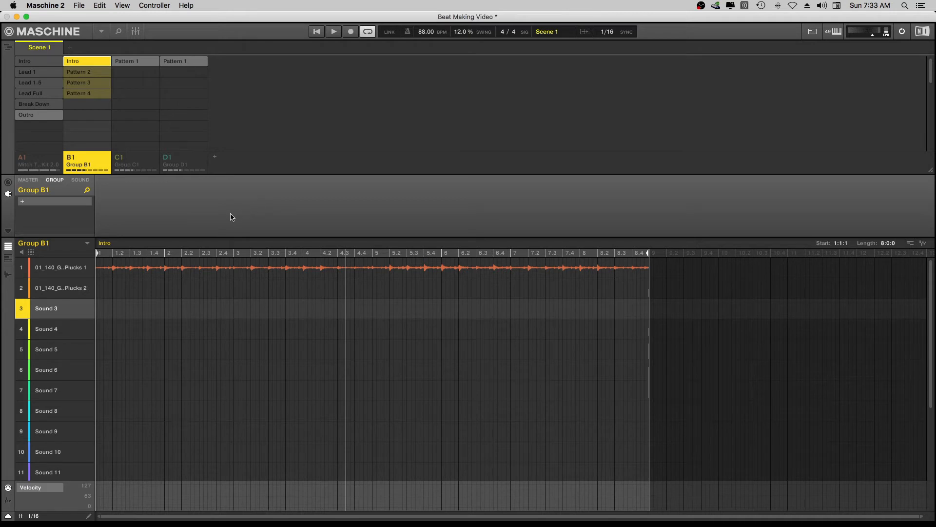
Step: Rename Group B1's Pattern 2 as Lead vs
left_click(84, 74)
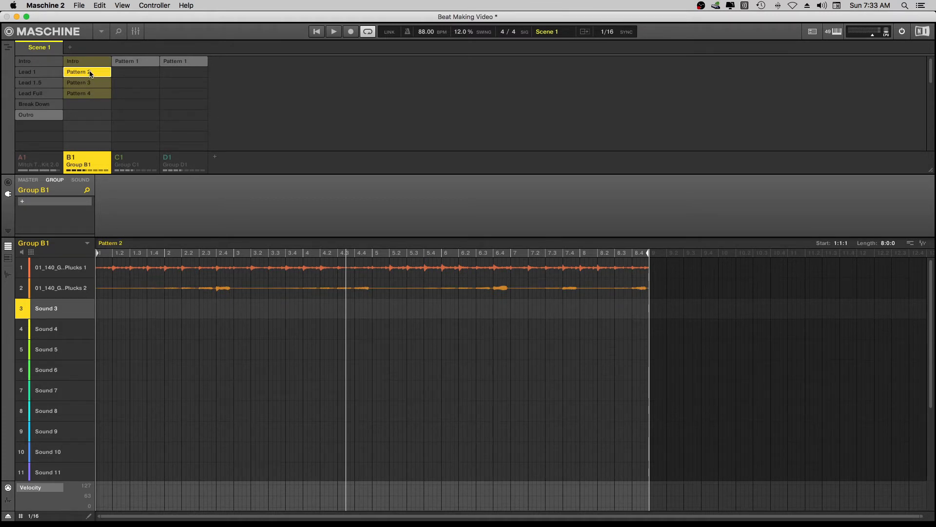
right_click(83, 74)
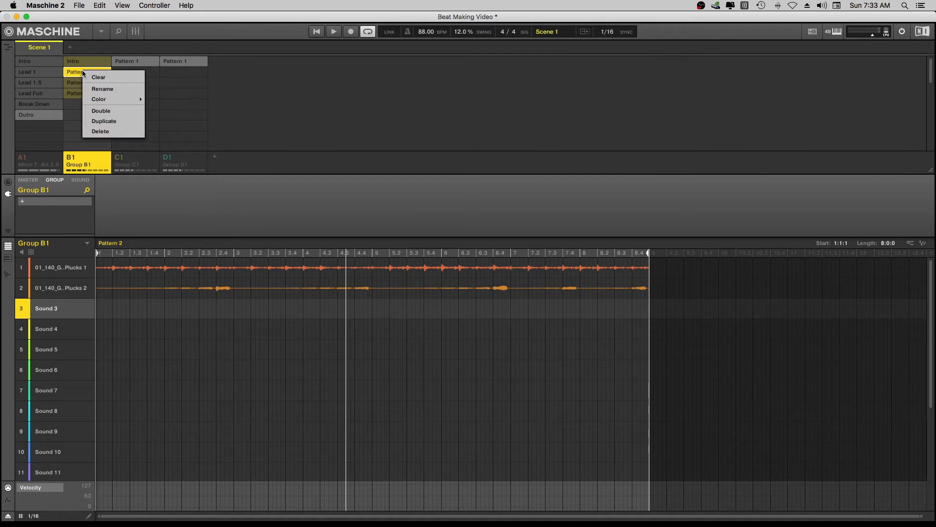
left_click(106, 90)
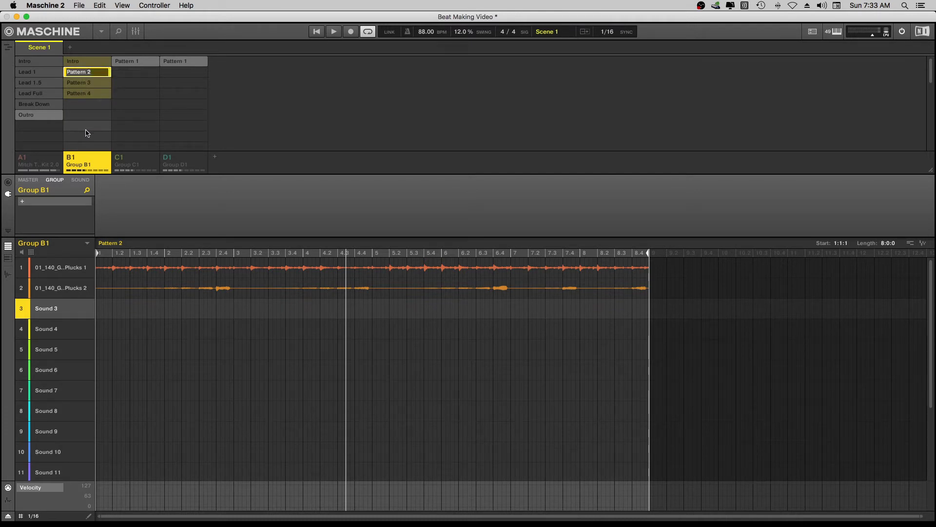
type("L")
type("ead vs")
key("Return")
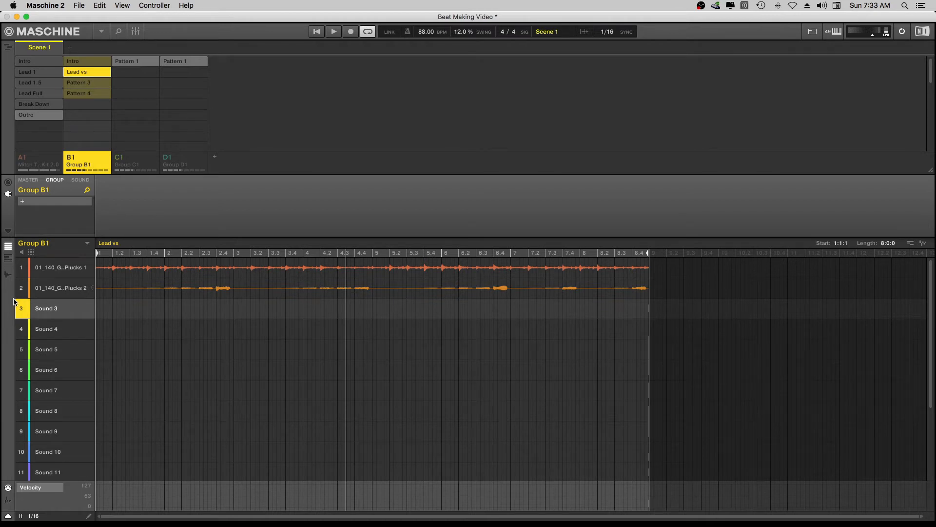
Step: Try muting the Plucks 2 sound in Group B1's Lead vs pattern
left_click(55, 290)
left_click(22, 288)
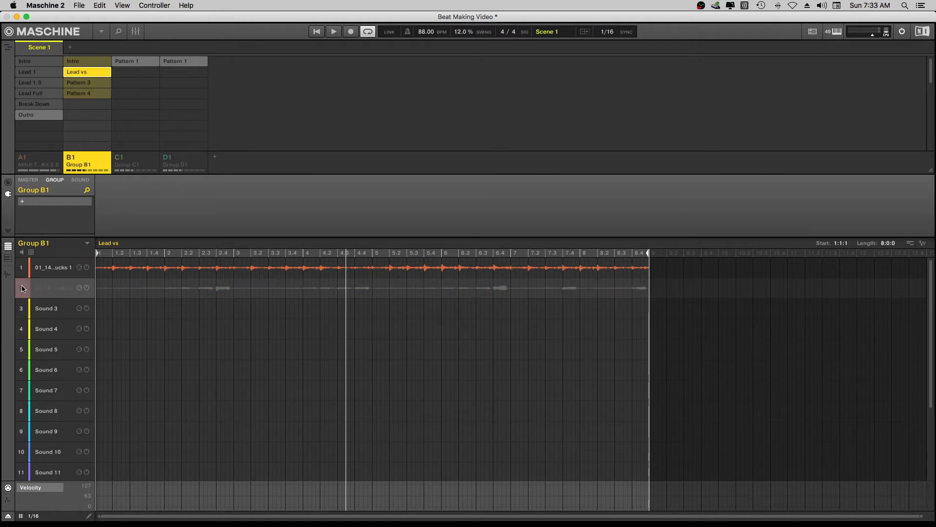
left_click(21, 288)
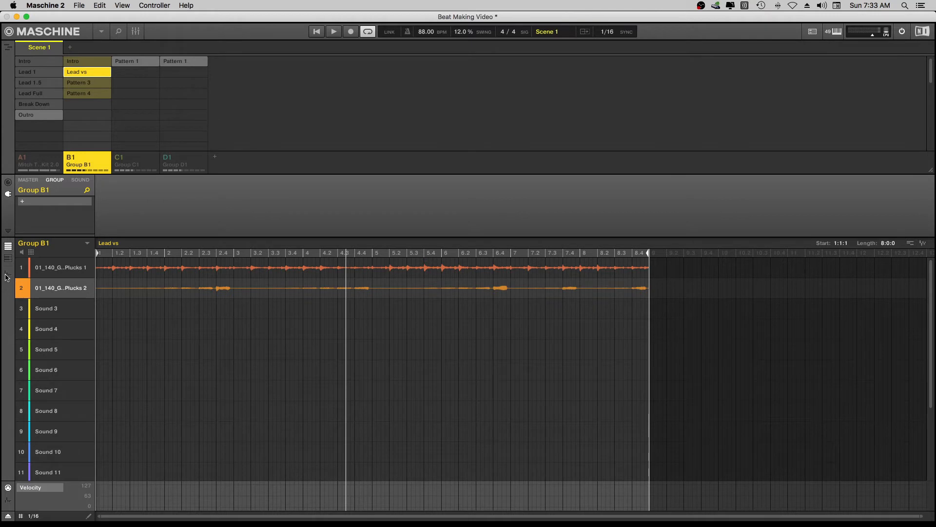
left_click(62, 267)
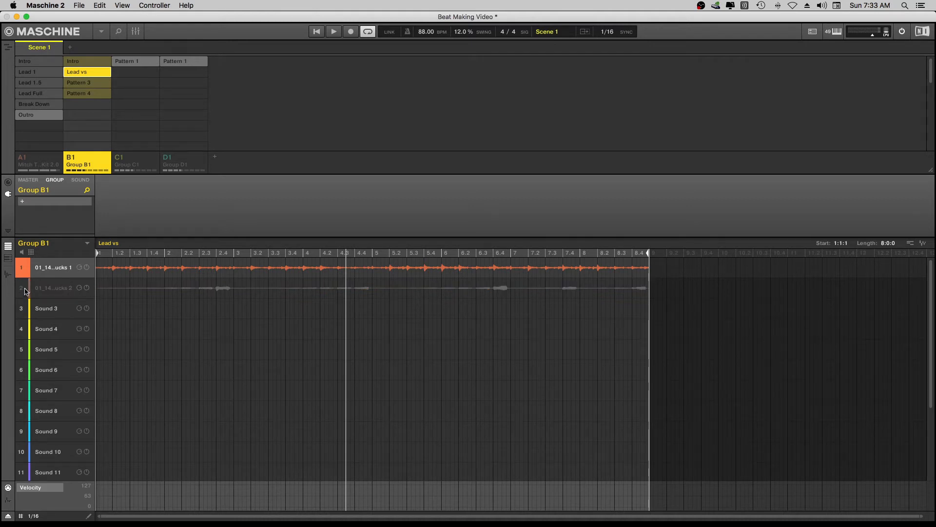
left_click(43, 289)
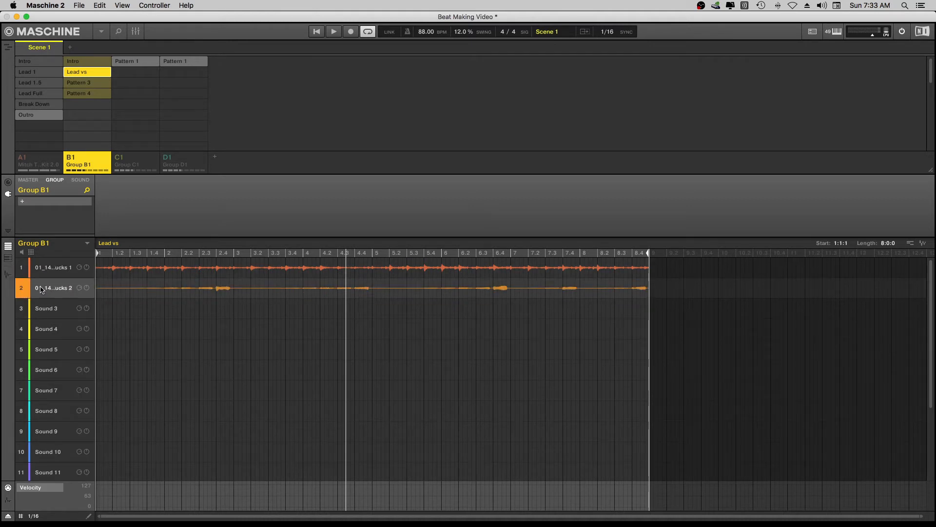
Step: Try trimming the start of the Chord Plucks 2 sample to about bar 5 in the sample editor, and restore it to 0
left_click(8, 275)
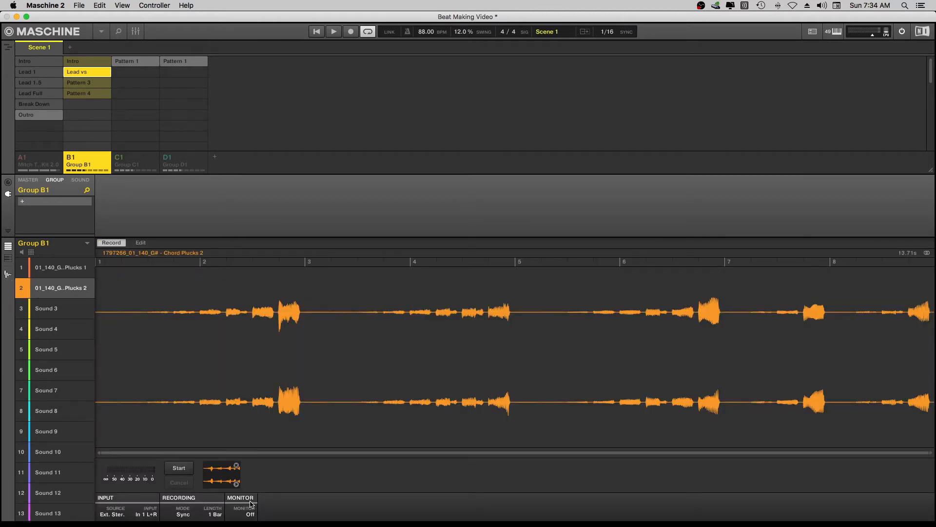
left_click(140, 242)
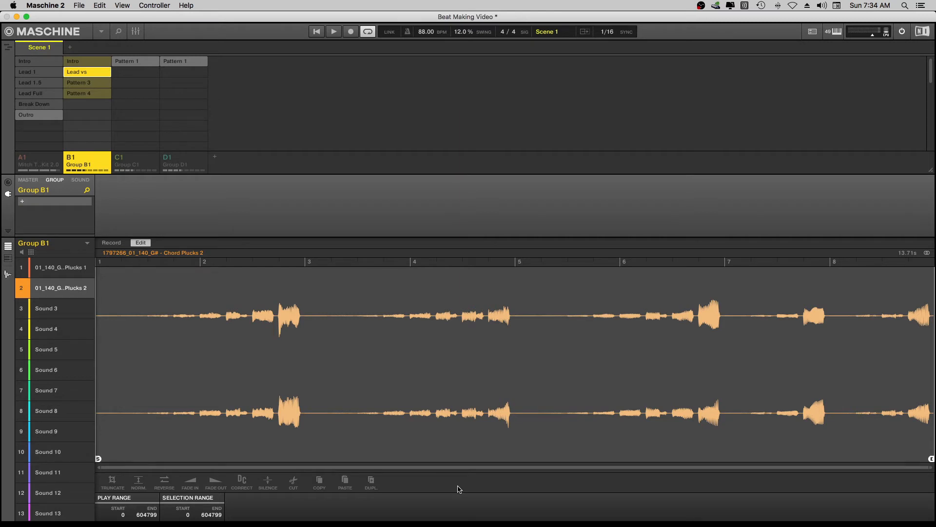
left_click_drag(99, 454, 511, 448)
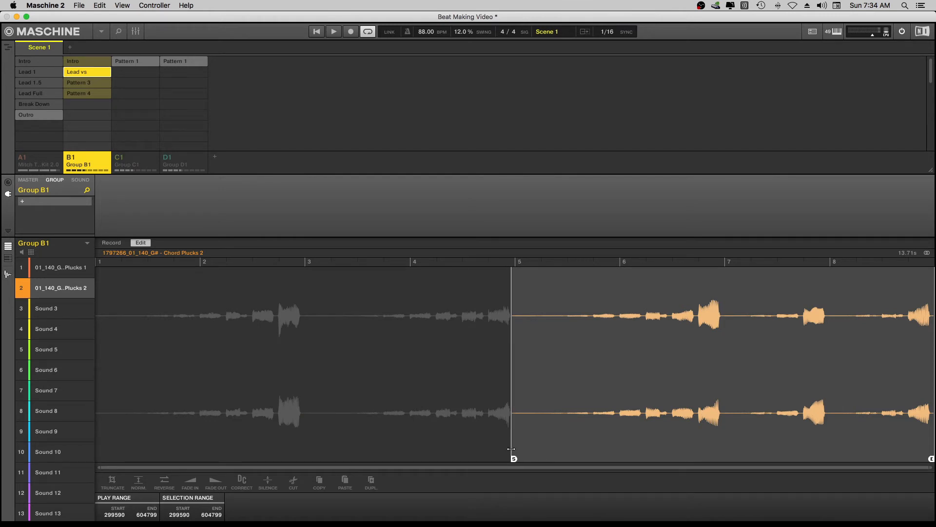
left_click(7, 276)
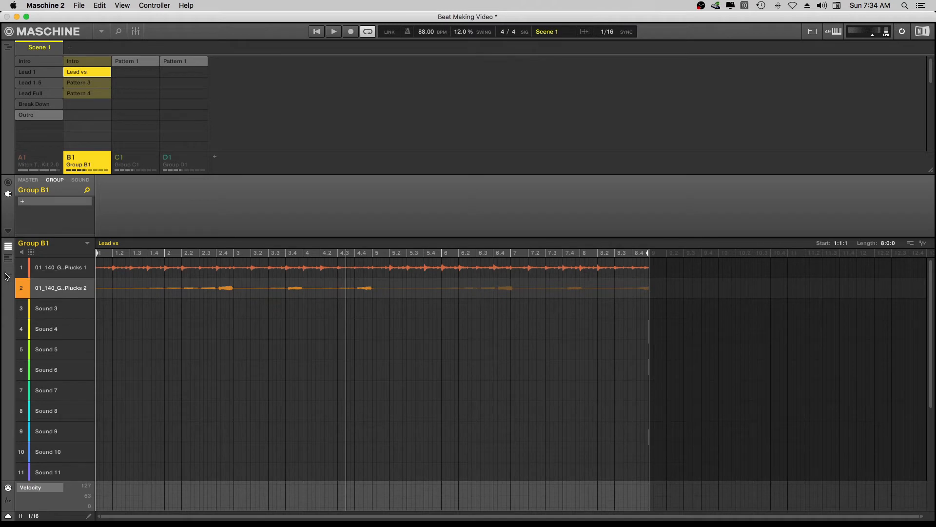
left_click(6, 276)
left_click_drag(513, 458, 79, 461)
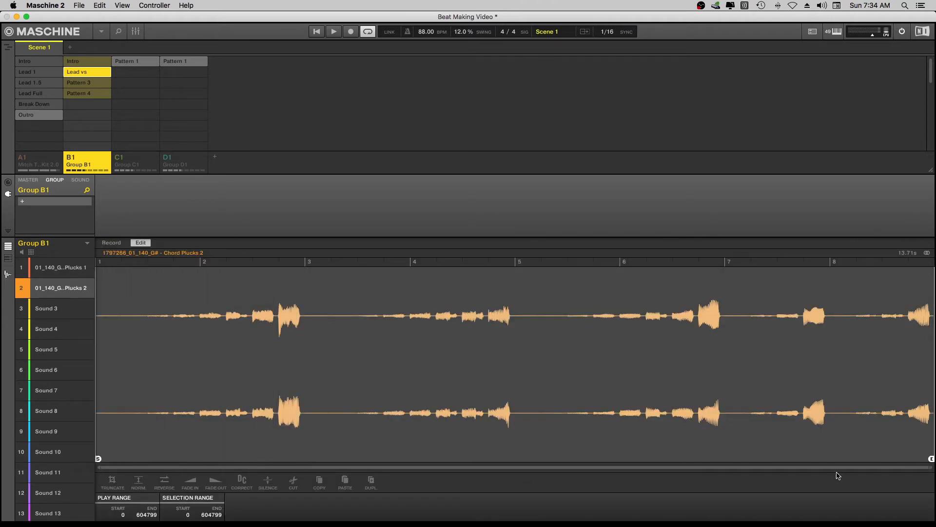
Step: Try trimming the end of the Chord Plucks 2 sample to about bar 5, and restore its full length of 604799
mouse_move(932, 459)
left_mouse_down()
mouse_move(512, 459)
mouse_move(507, 468)
left_mouse_up()
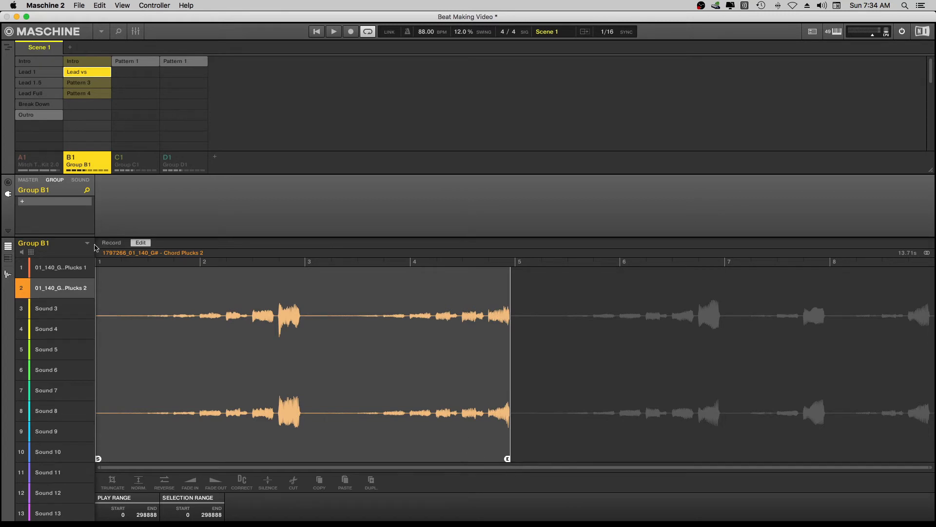
left_click(7, 276)
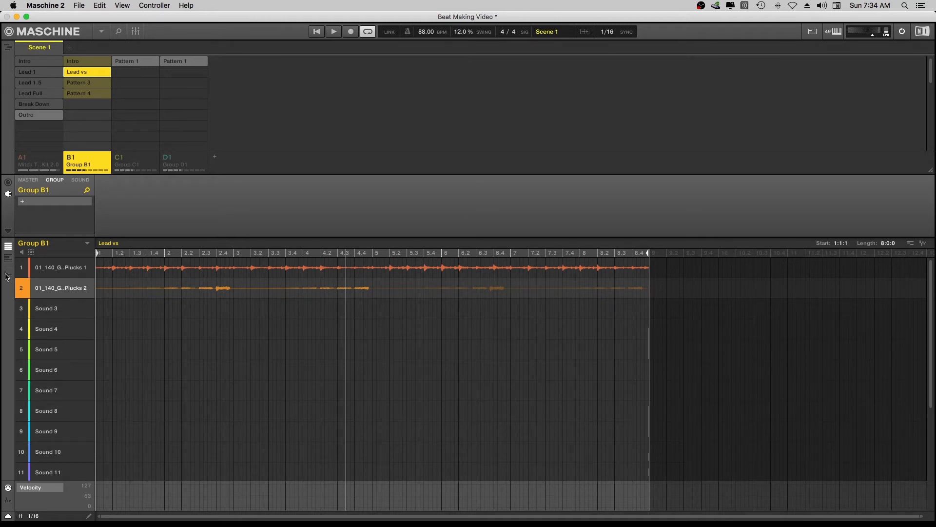
left_click(7, 275)
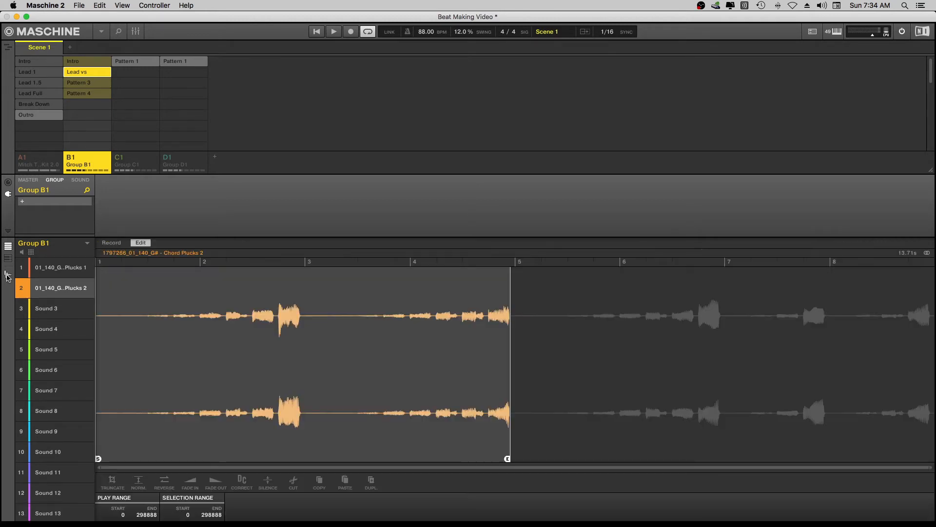
mouse_move(508, 459)
left_mouse_down()
mouse_move(732, 449)
mouse_move(792, 458)
left_mouse_up()
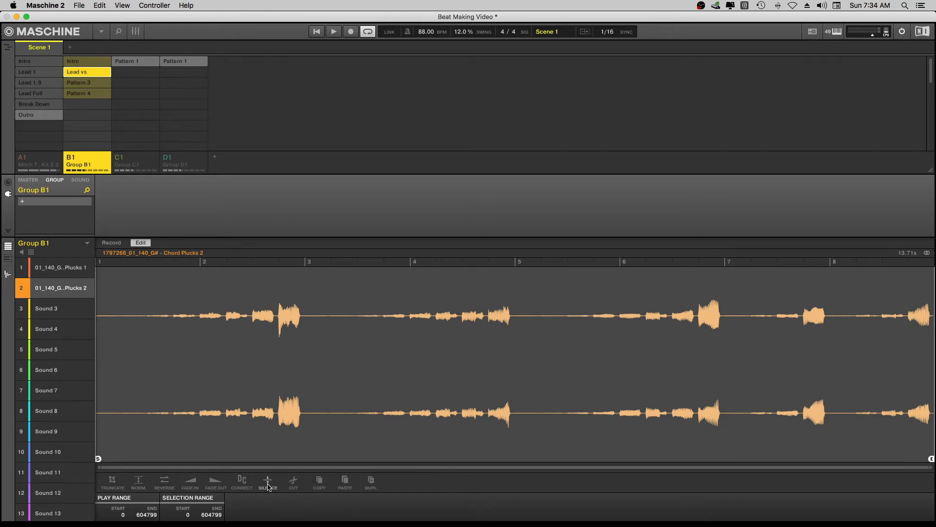
left_click(7, 276)
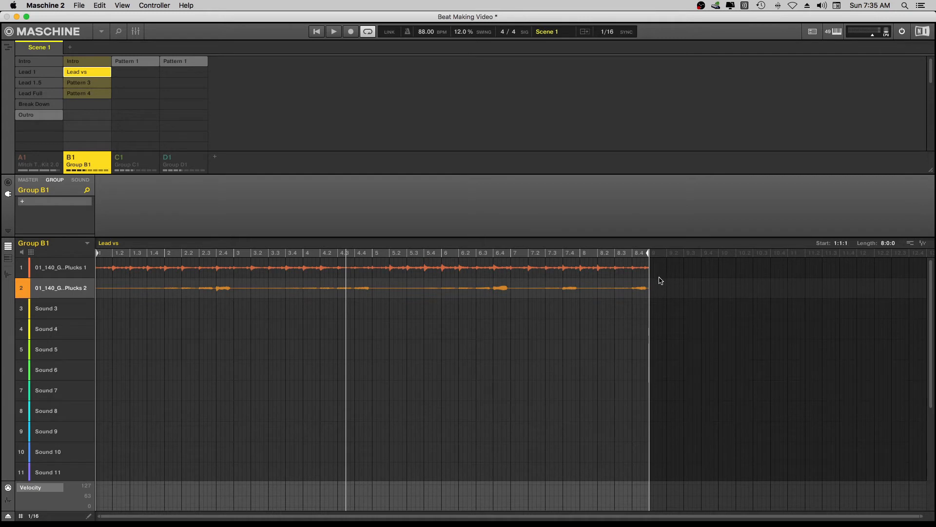
Step: Rename Group B1's Pattern 3 as 2nd Lead
left_click(81, 84)
right_click(82, 85)
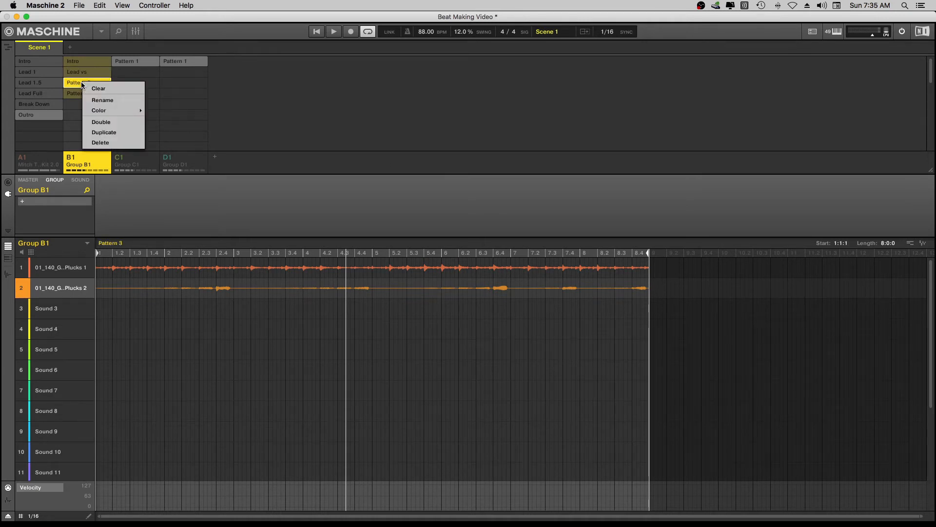
left_click(107, 101)
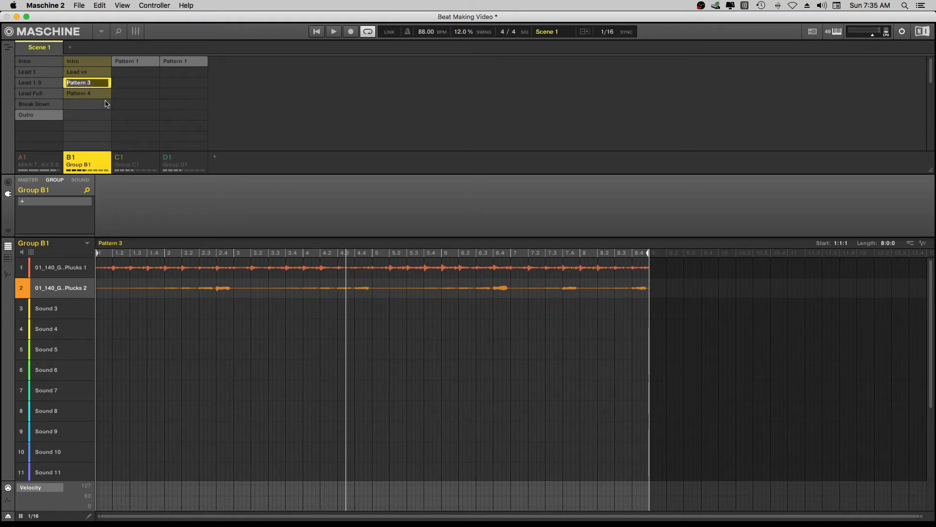
type("@")
key("Return")
Step: Rename Group B1's Pattern 4 as Outro
left_click(85, 95)
right_click(84, 97)
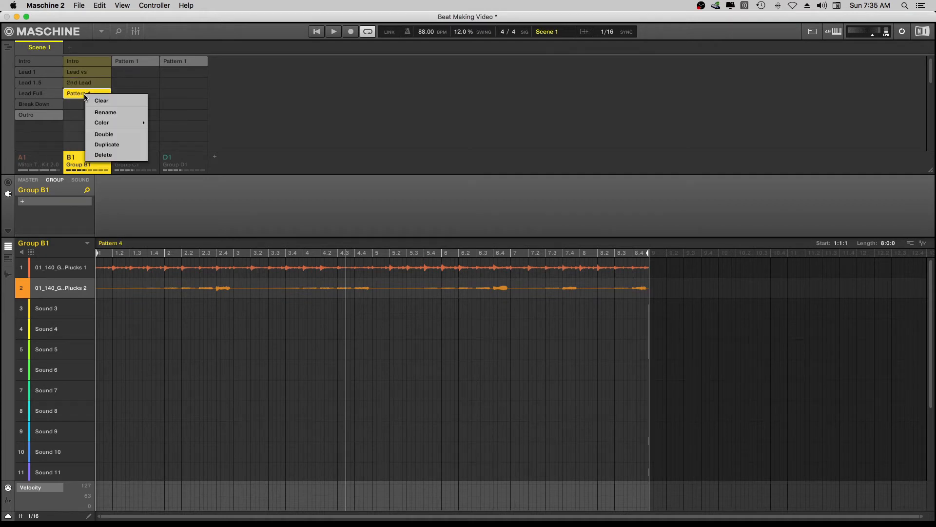
left_click(110, 112)
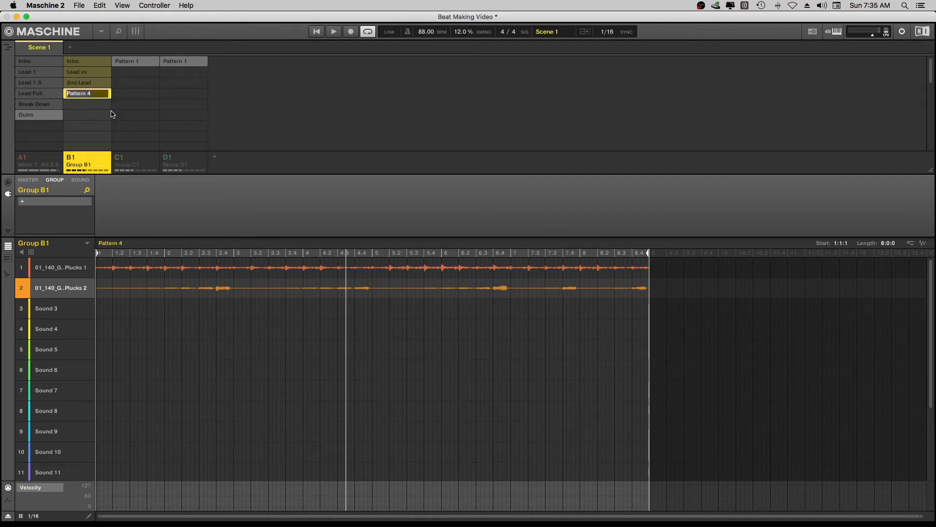
type("Outro")
key("Return")
Step: Delete the Plucks 1 audio from Group B1's 2nd Lead pattern, and make the Outro pattern active
left_click(89, 73)
left_click(89, 84)
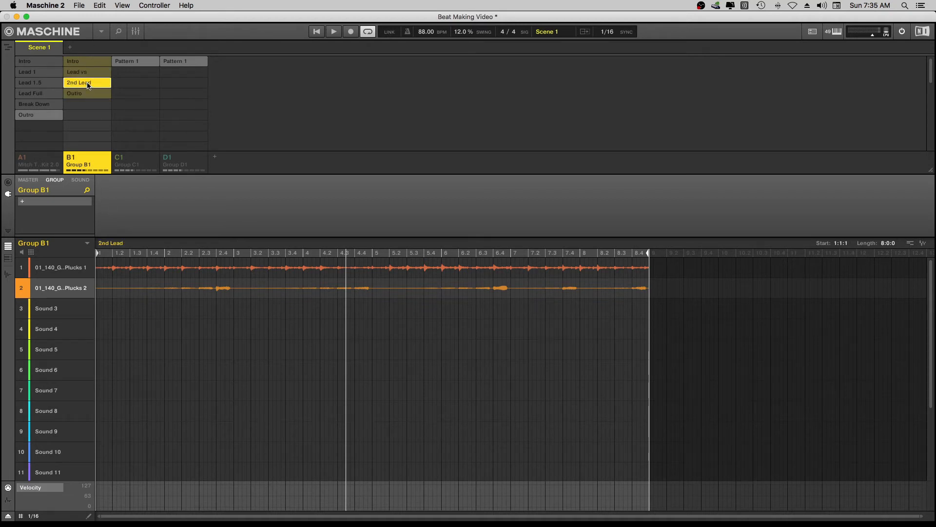
left_click(636, 267)
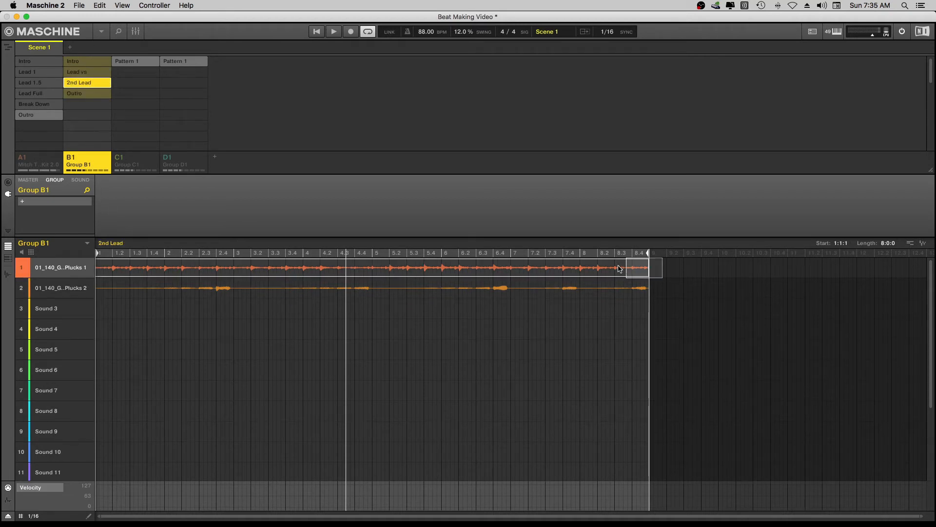
key("Delete")
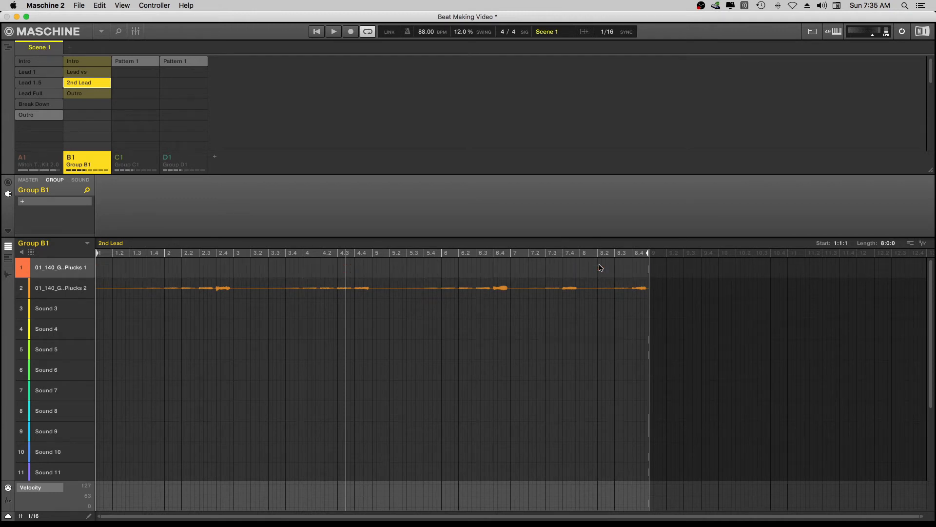
left_click(87, 93)
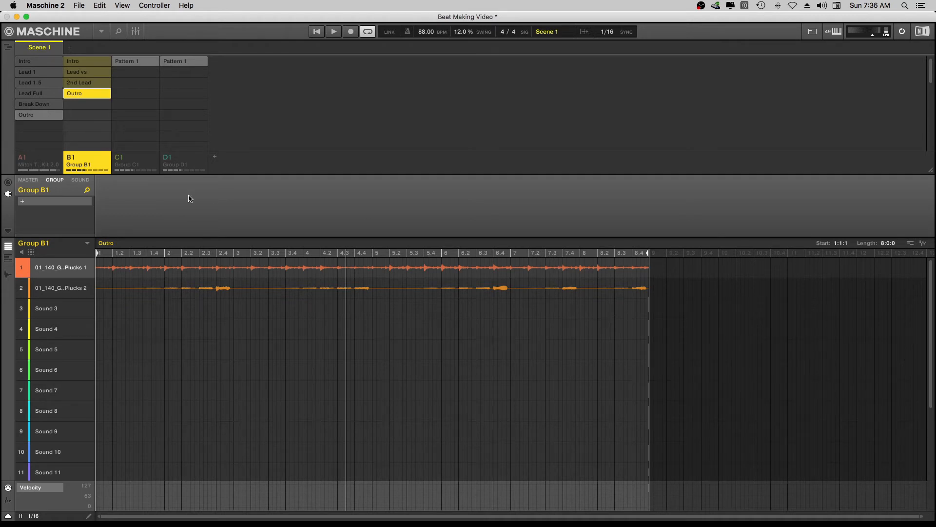
Step: Switch the solo from Group B1 to Group C1, and return it to Group B1
left_click(119, 157)
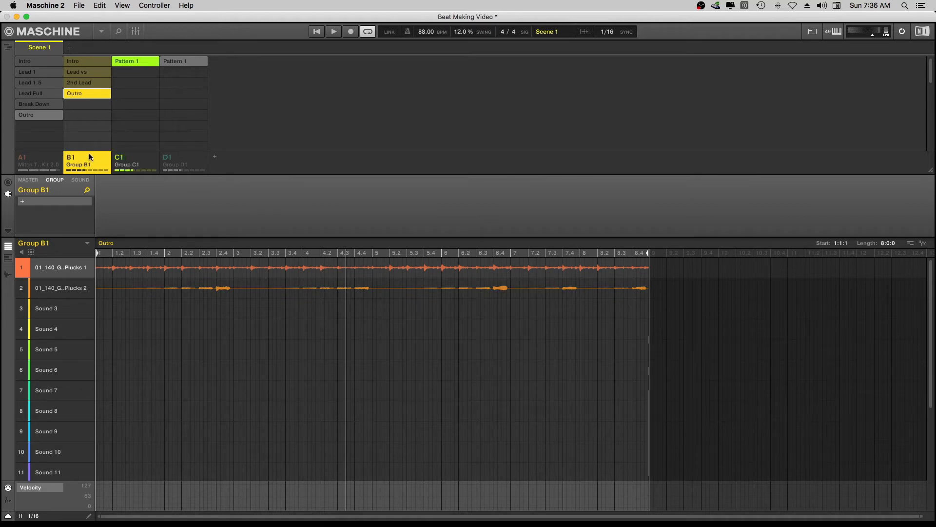
right_click(120, 157)
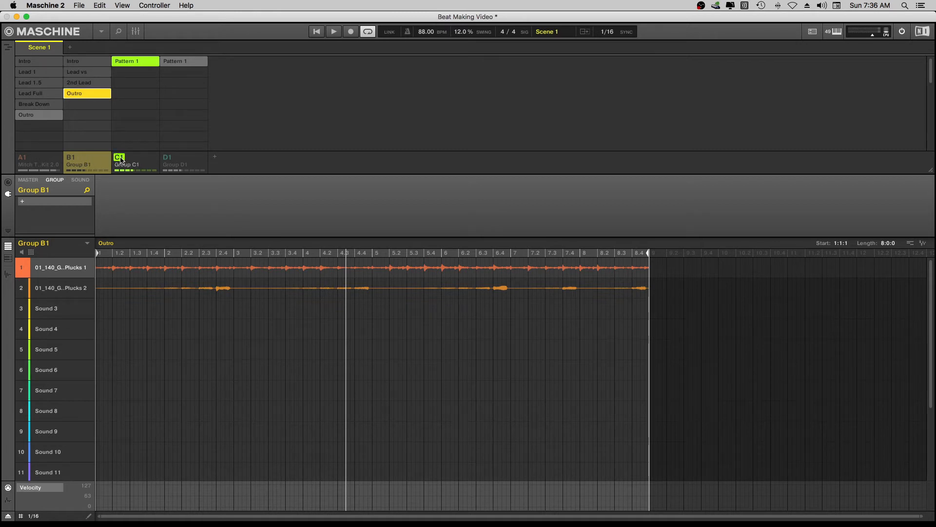
right_click(122, 160)
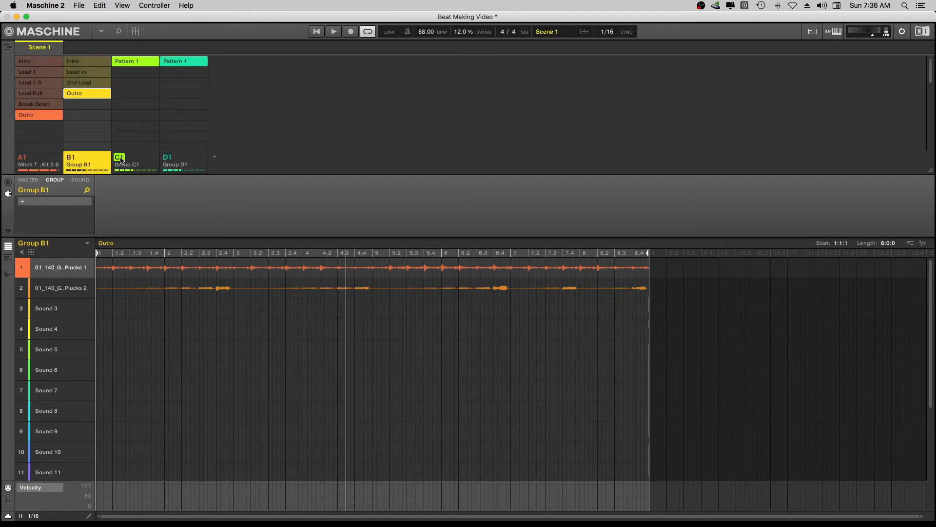
right_click(122, 160)
left_click(142, 161)
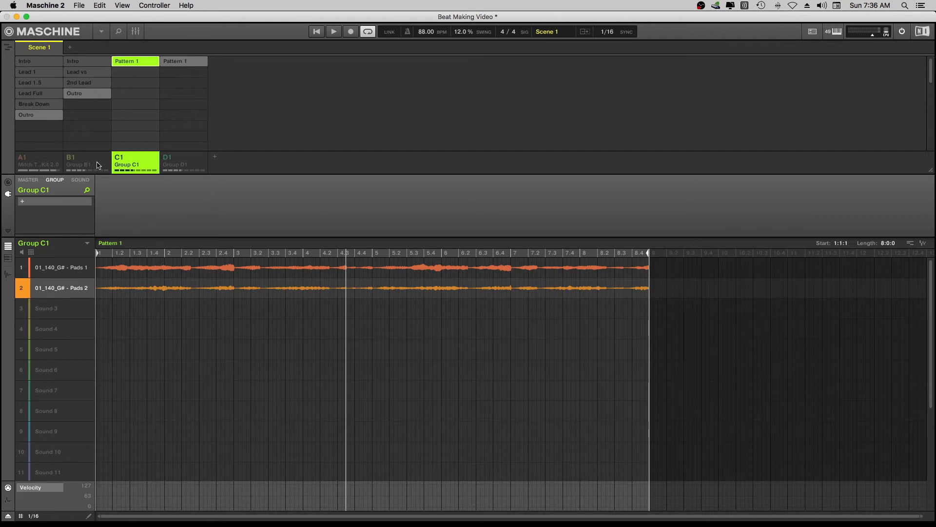
left_click(71, 160)
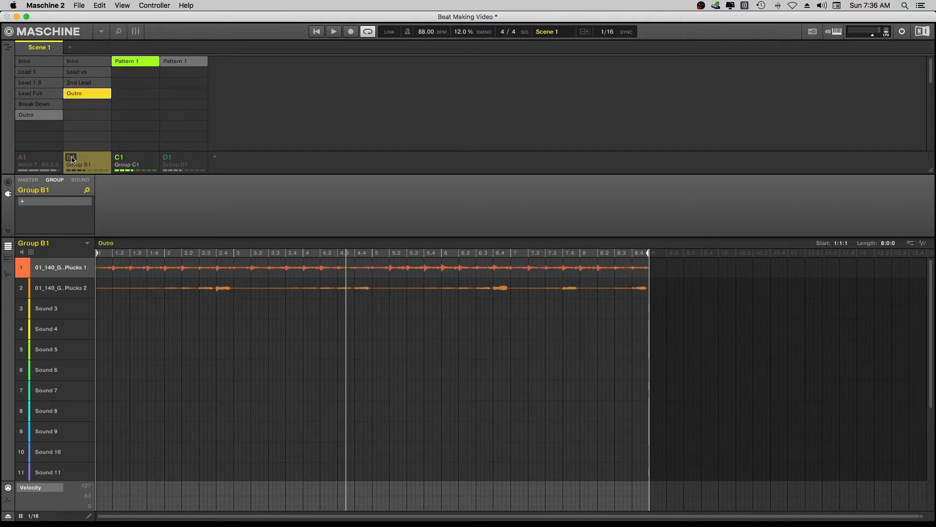
left_click(71, 160)
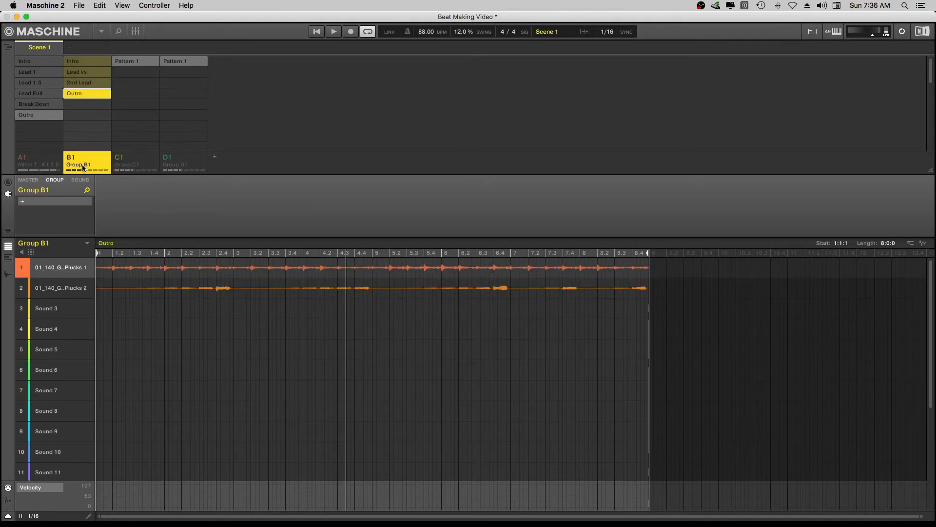
Step: Rename Group B1 as Lead Pluck
right_click(83, 167)
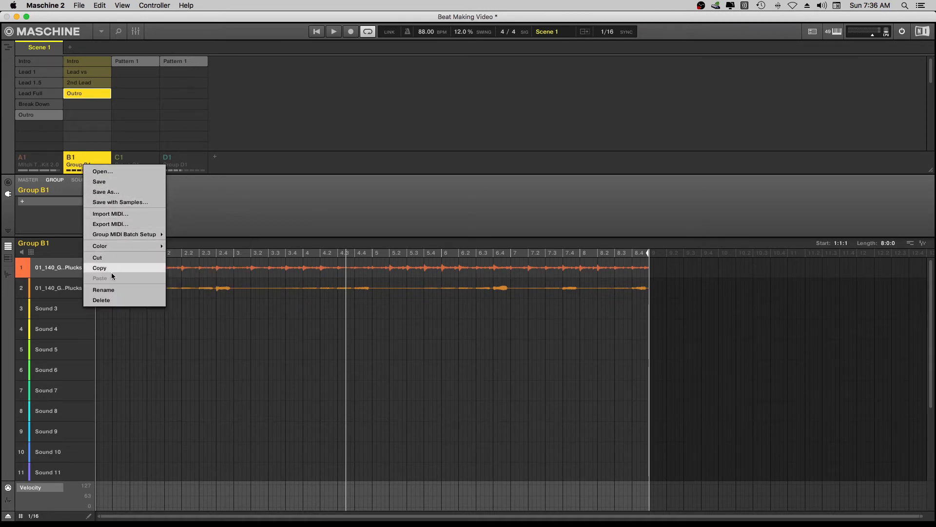
left_click(110, 291)
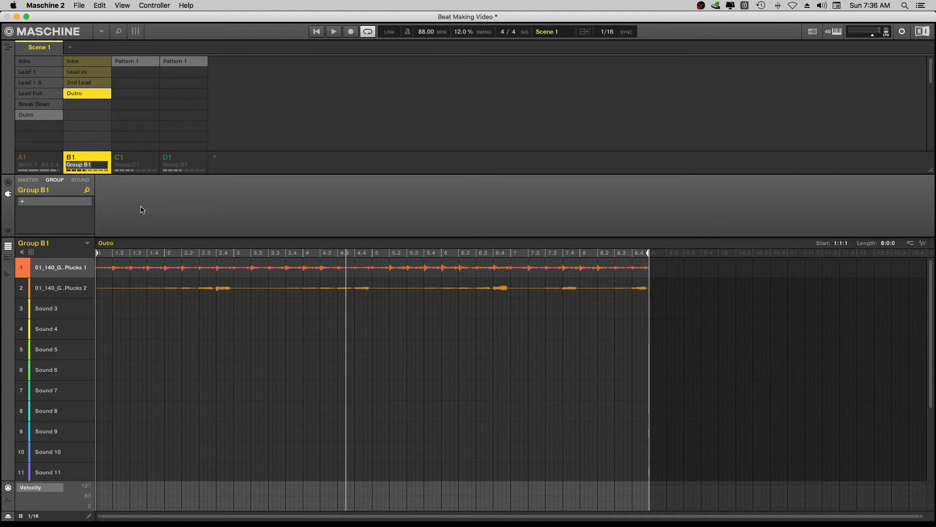
type("Lead Pluck")
key("Return")
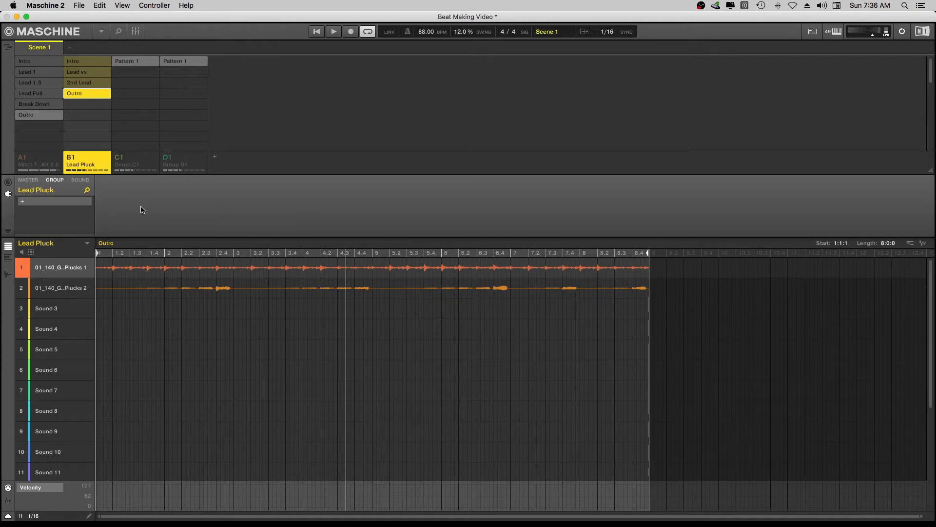
Step: Solo Group C1 and audition the two Pads sounds in its Pattern 1
left_click(141, 160)
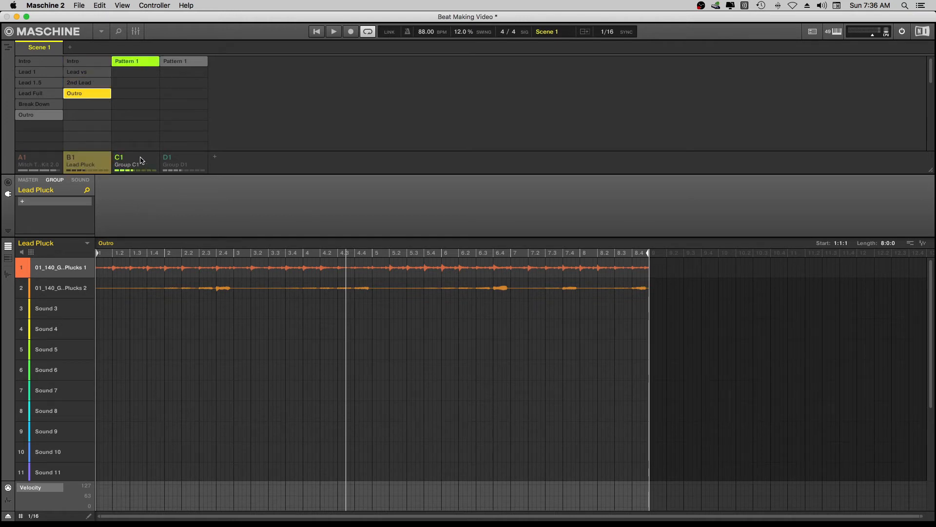
left_click(143, 160)
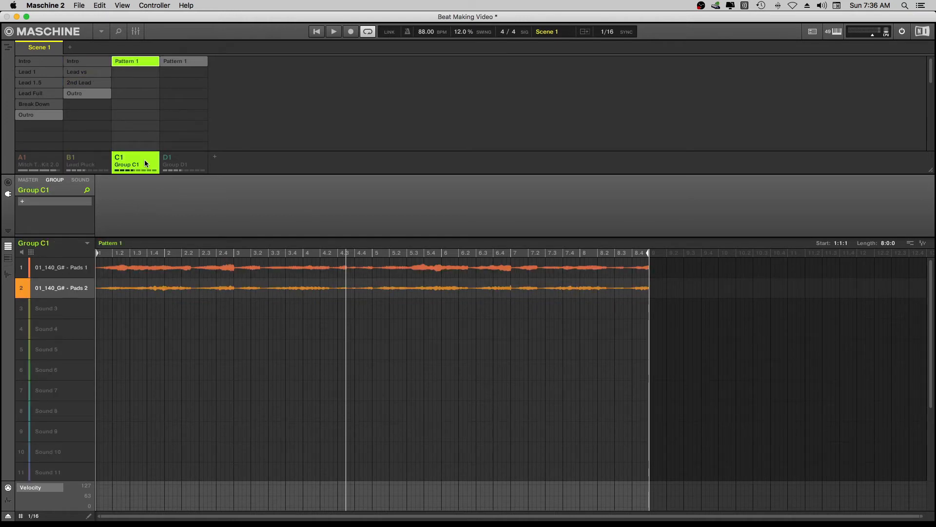
key("space")
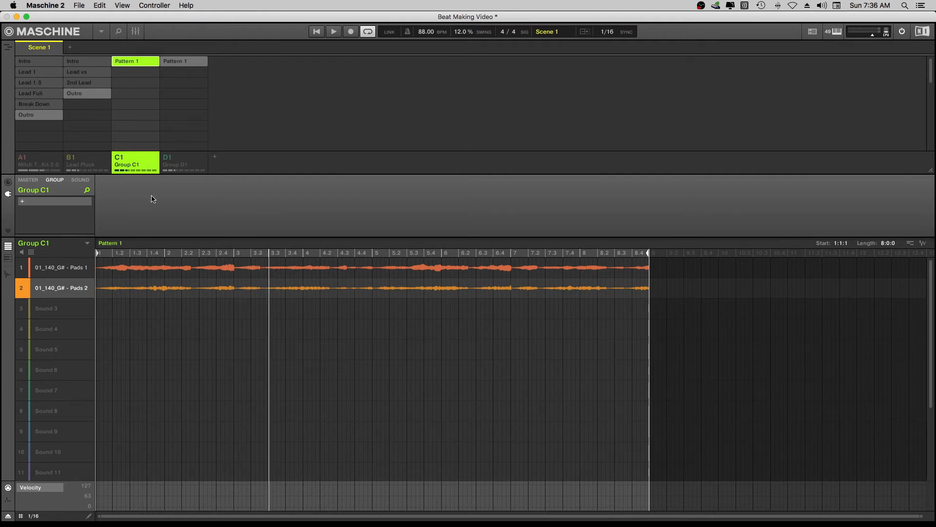
Step: Duplicate Group C1's Pattern 1 three times to create Patterns 2, 3 and 4
right_click(136, 61)
left_click(154, 78)
key("Return")
right_click(132, 61)
left_click(154, 107)
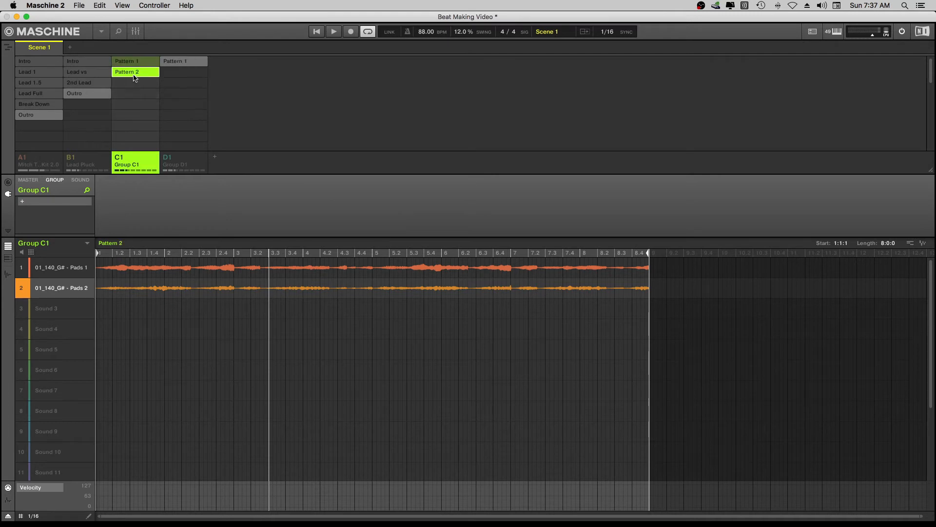
right_click(134, 72)
left_click(155, 121)
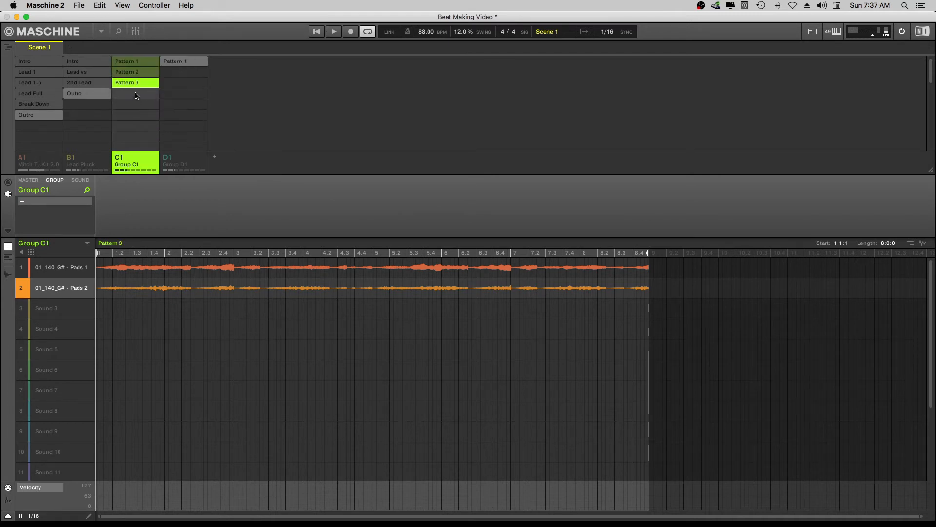
right_click(132, 82)
left_click(156, 131)
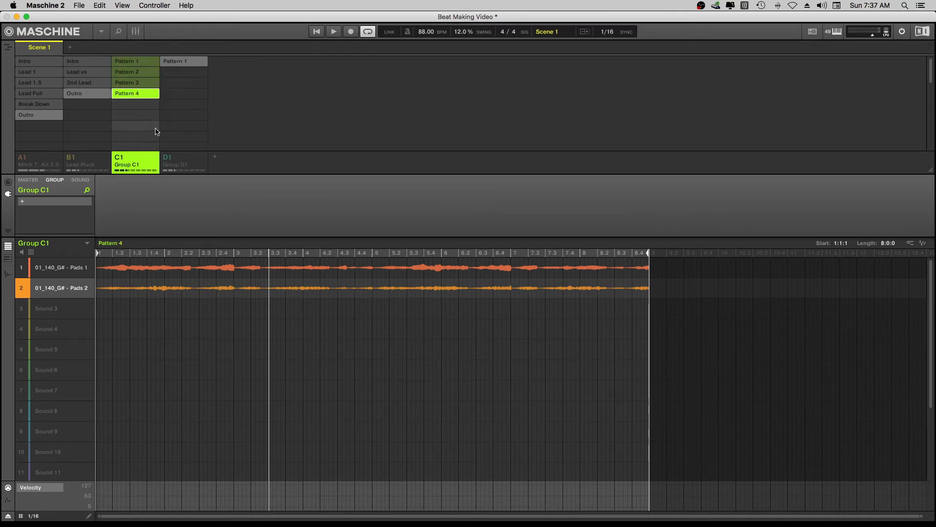
Step: Rename Group C1's Pattern 1 as Intro
left_click(132, 62)
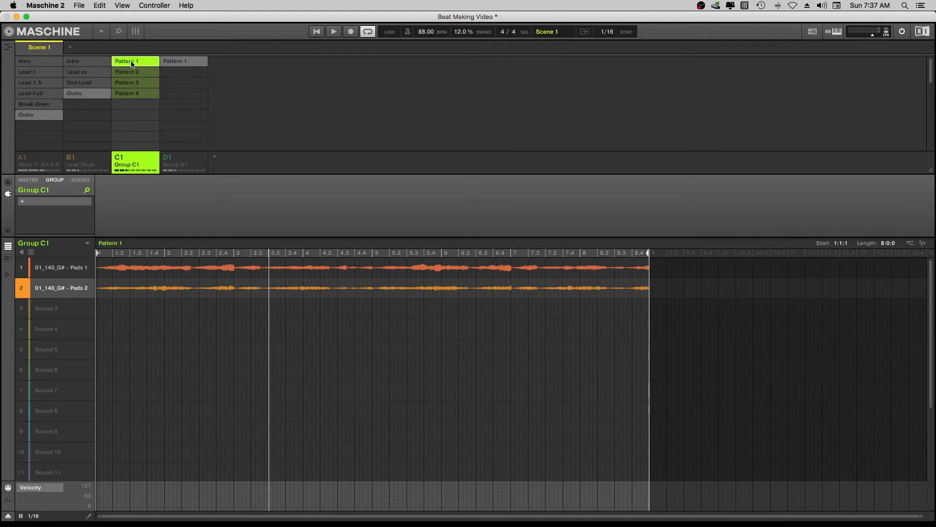
right_click(132, 63)
left_click(149, 79)
key("BackSpace")
type("Intr")
key("Return")
Step: Rename Group C1's Pattern 2 as Lead vs and its Pattern 3 as 2nd Lead
right_click(131, 73)
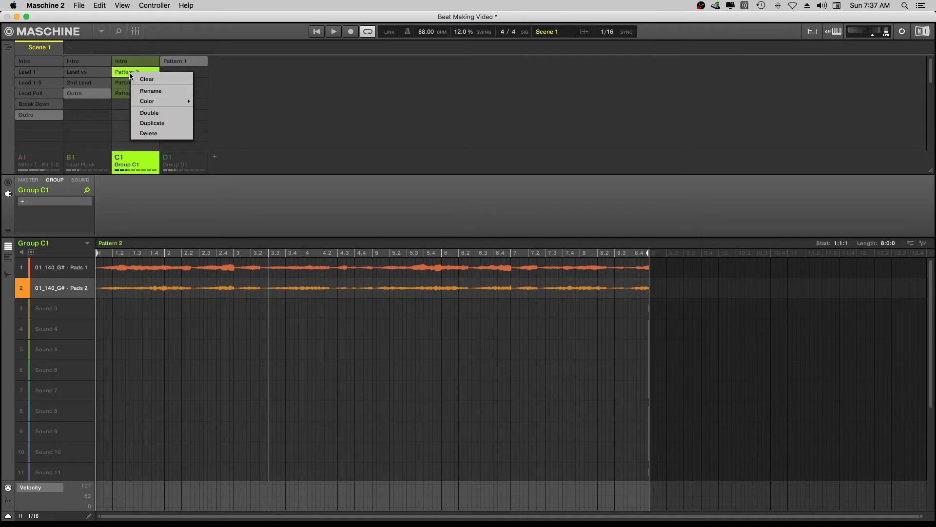
left_click(146, 92)
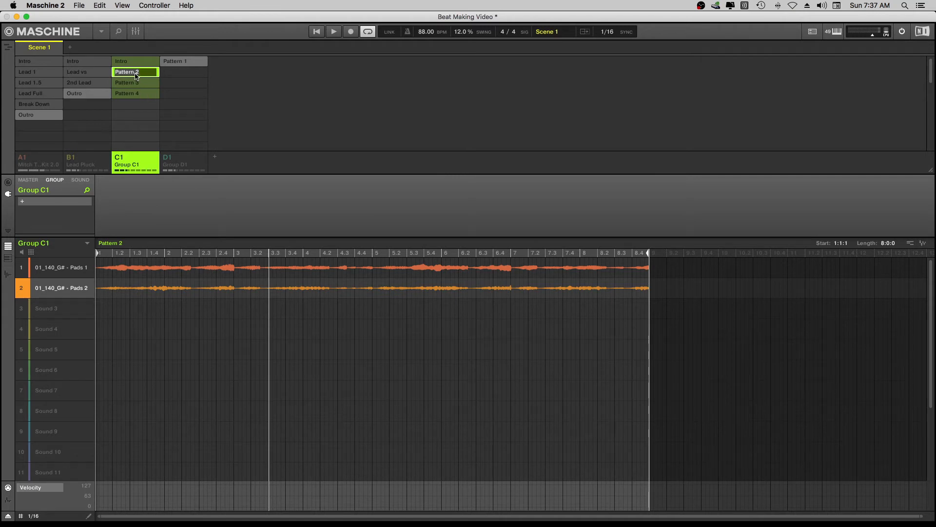
type("Lead v")
key("Return")
right_click(133, 86)
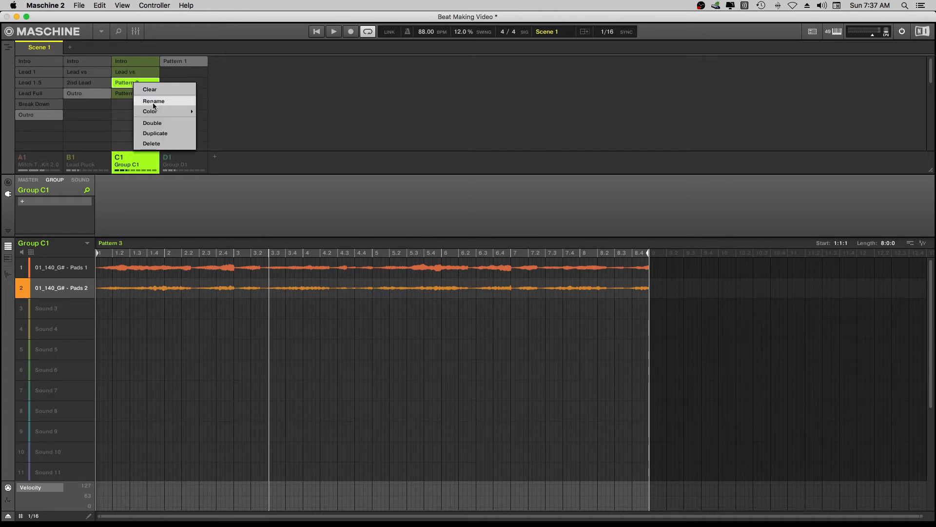
left_click(180, 102)
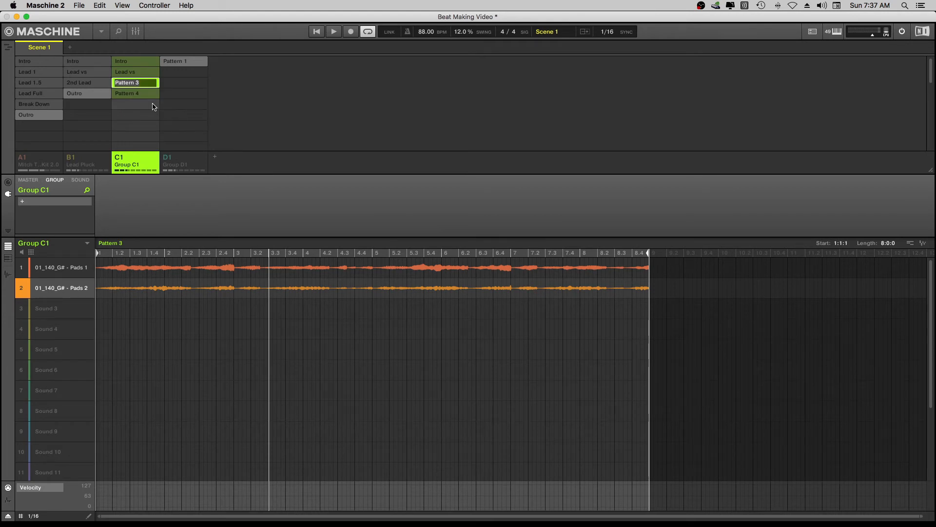
type("2nd Lead")
key("Return")
Step: Rename Group C1's Pattern 4 as Outro
right_click(127, 97)
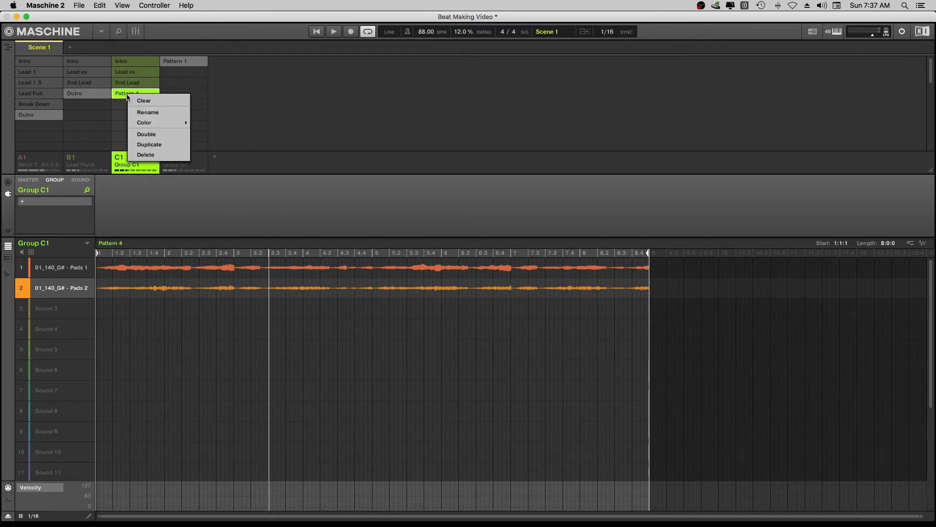
left_click(149, 112)
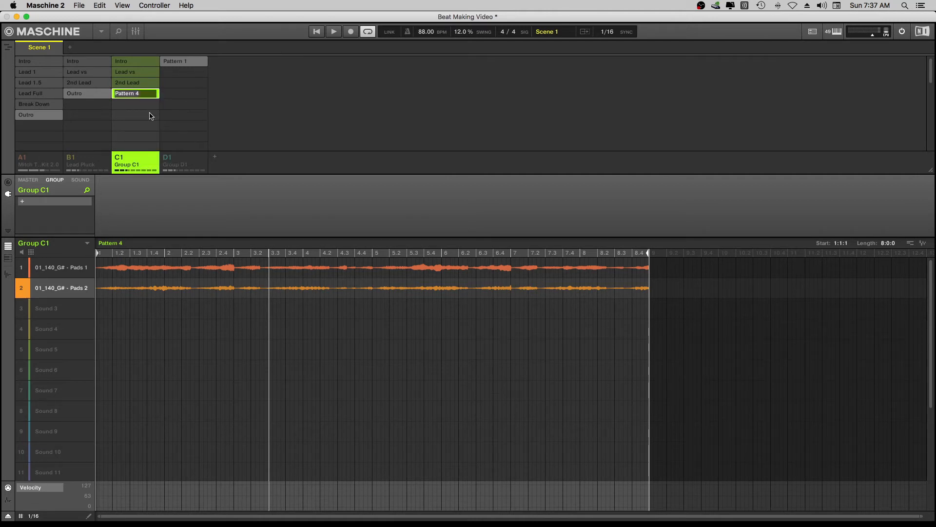
type("Outro")
key("Return")
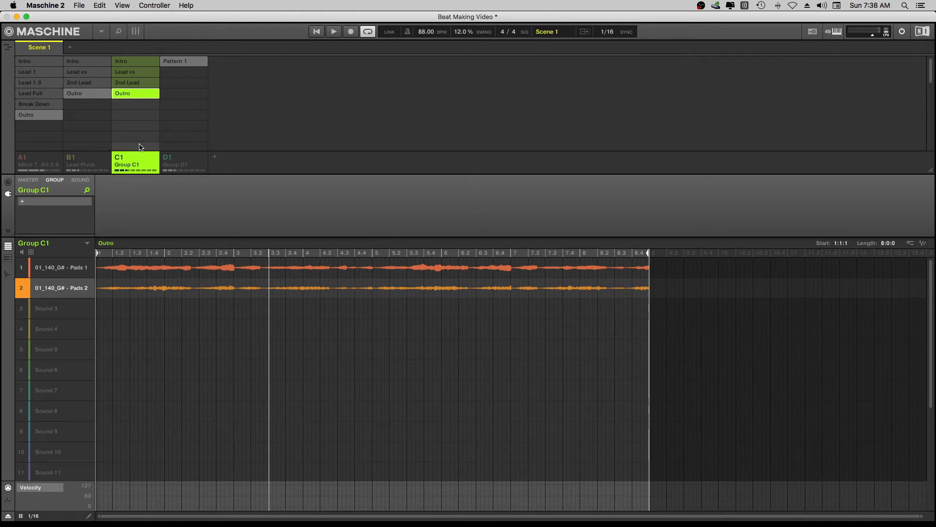
Step: Rename Group C1 as Strings
right_click(137, 168)
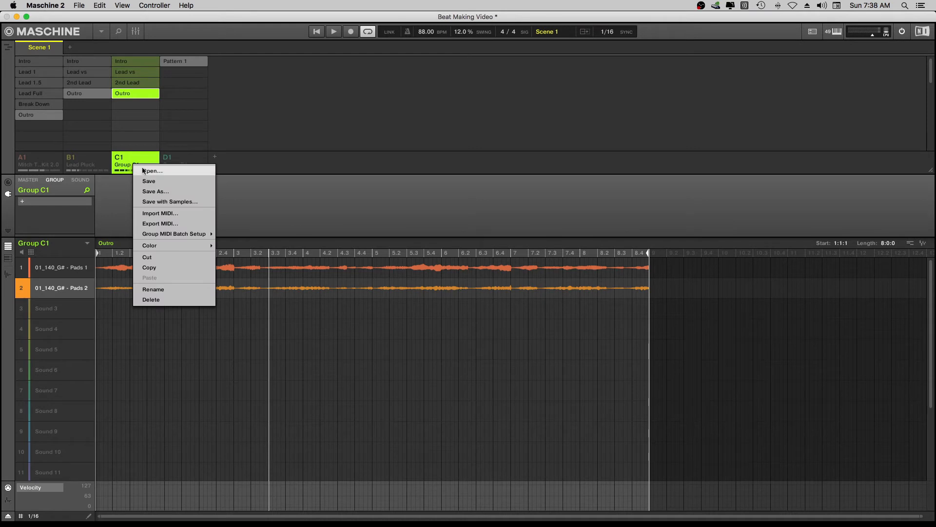
left_click(165, 289)
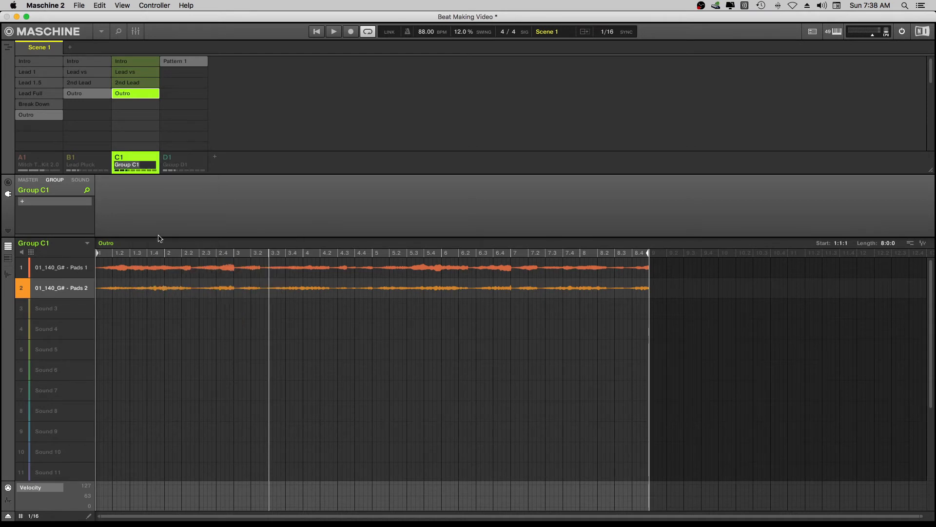
type("Strings")
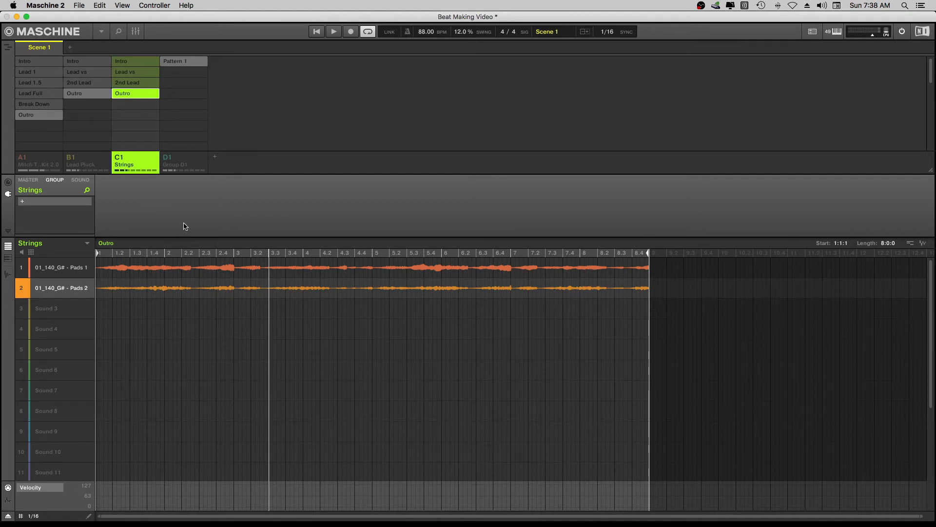
Step: Solo Group D1 and audition the Bass sound in its Pattern 1
mouse_move(683, 524)
left_click(173, 160)
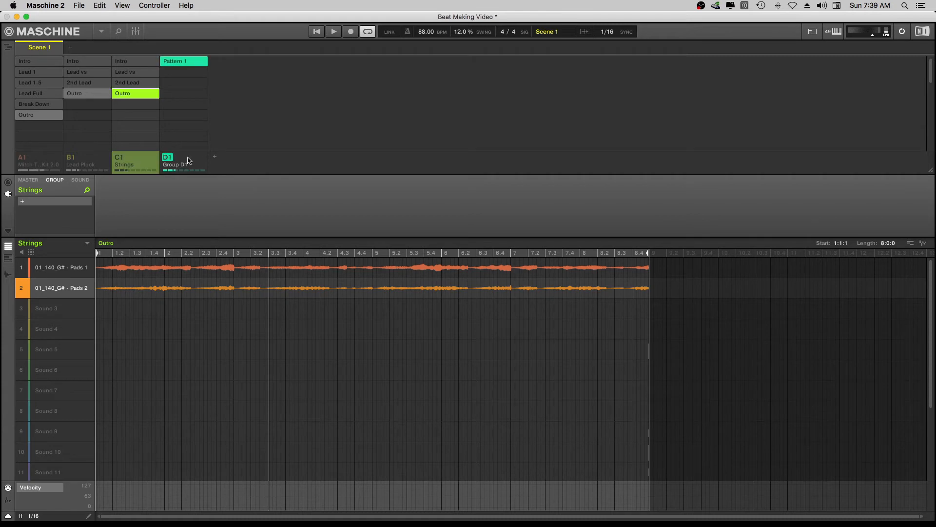
left_click(194, 156)
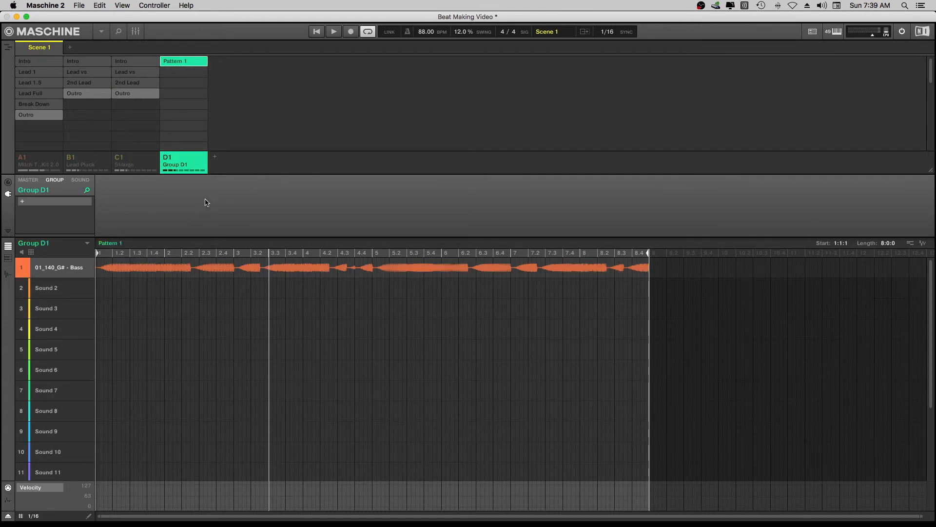
key("space")
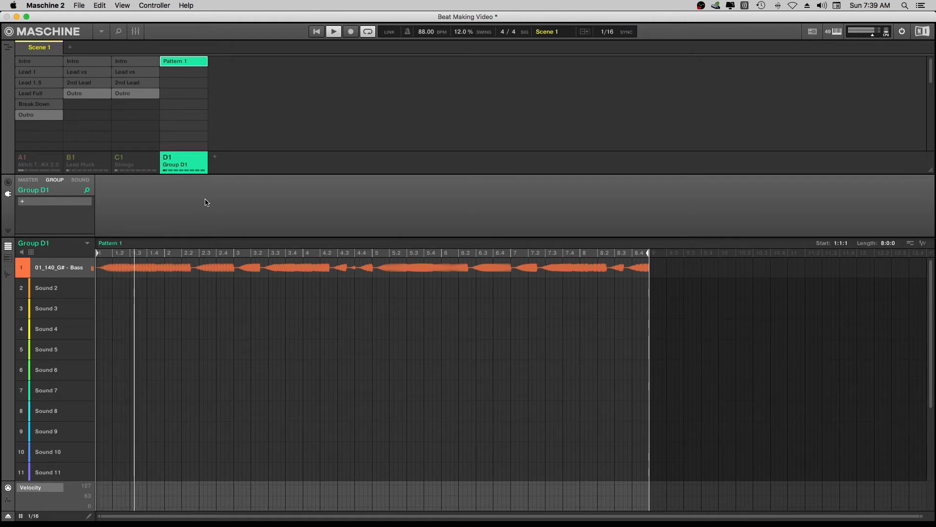
key("space")
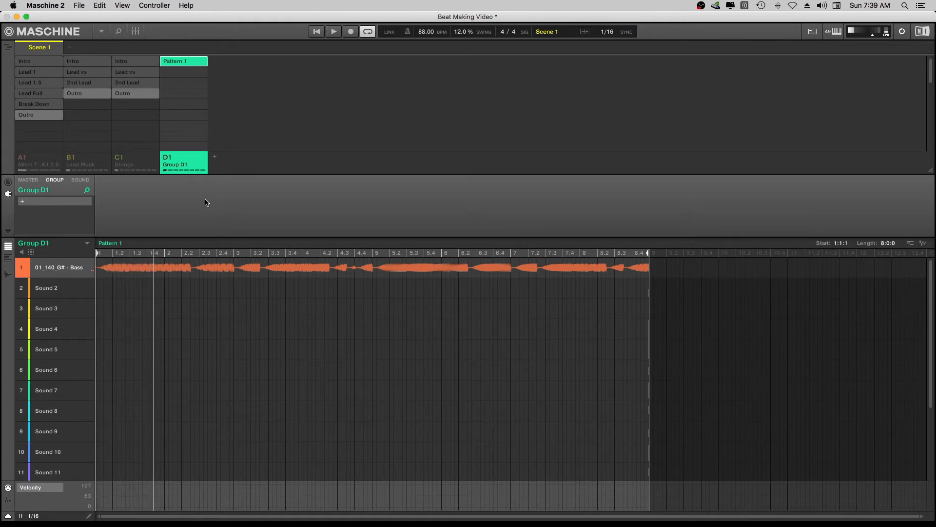
Step: Duplicate Group D1's Pattern 1 twice to create Patterns 2 and 3
right_click(181, 62)
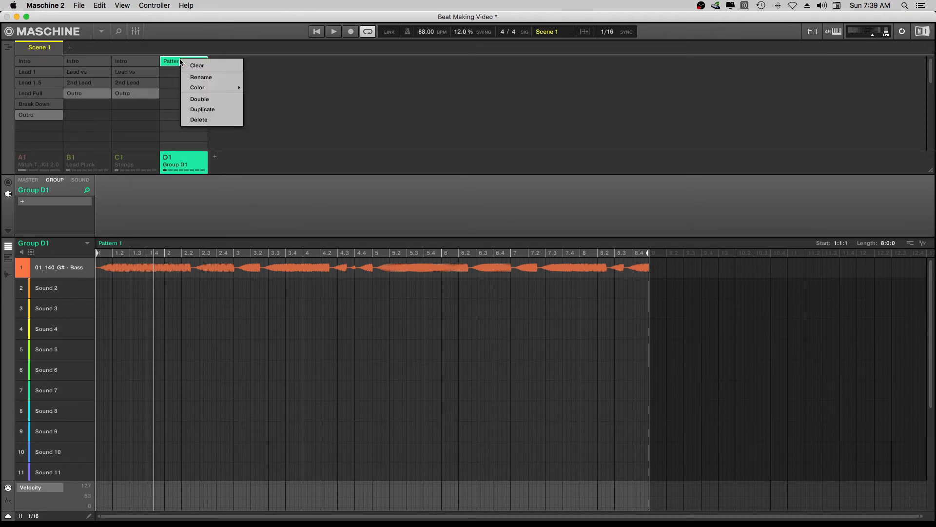
left_click(201, 77)
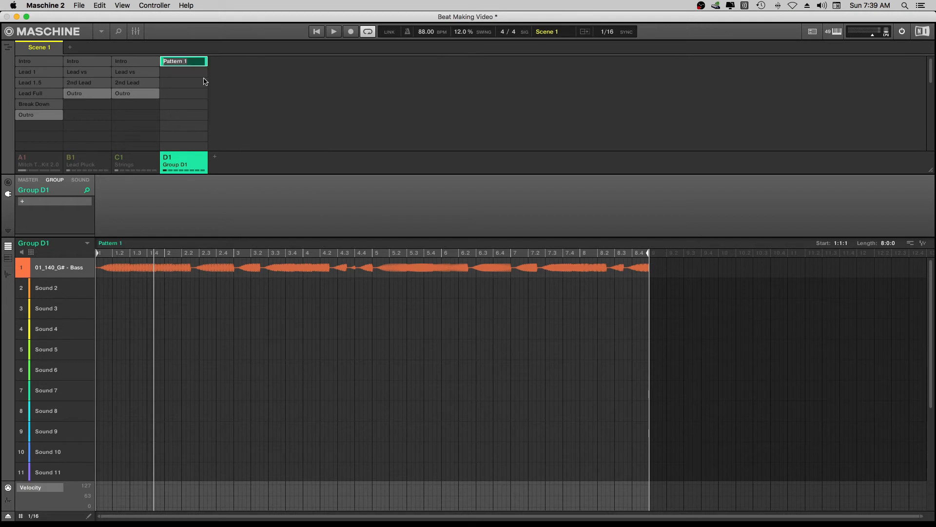
right_click(182, 60)
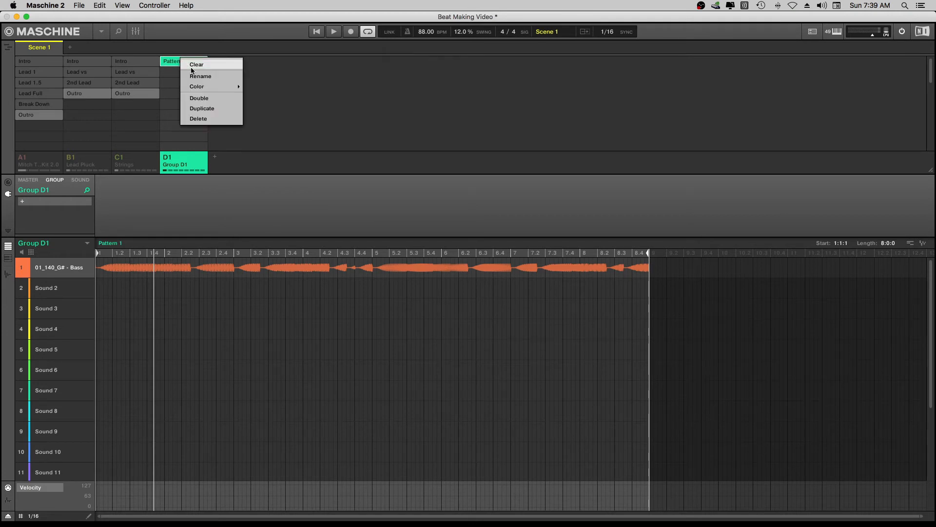
left_click(200, 108)
right_click(181, 70)
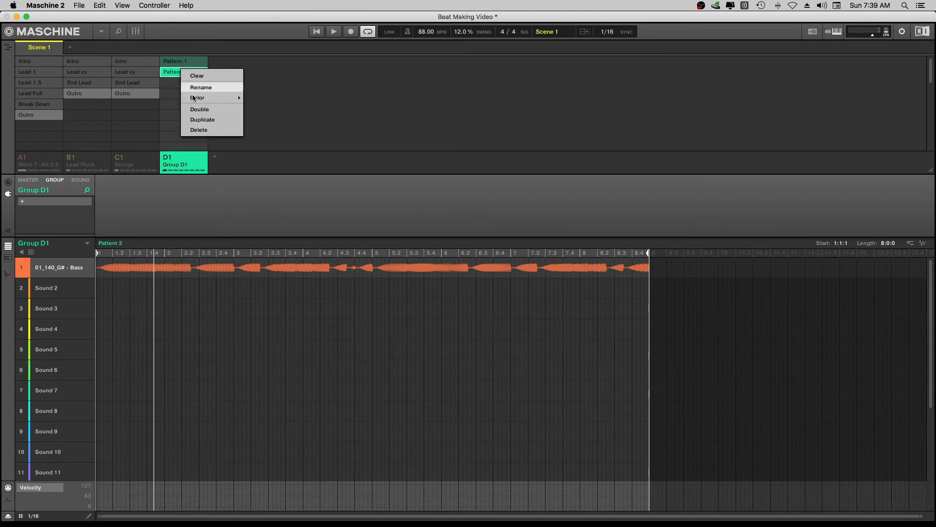
left_click(199, 119)
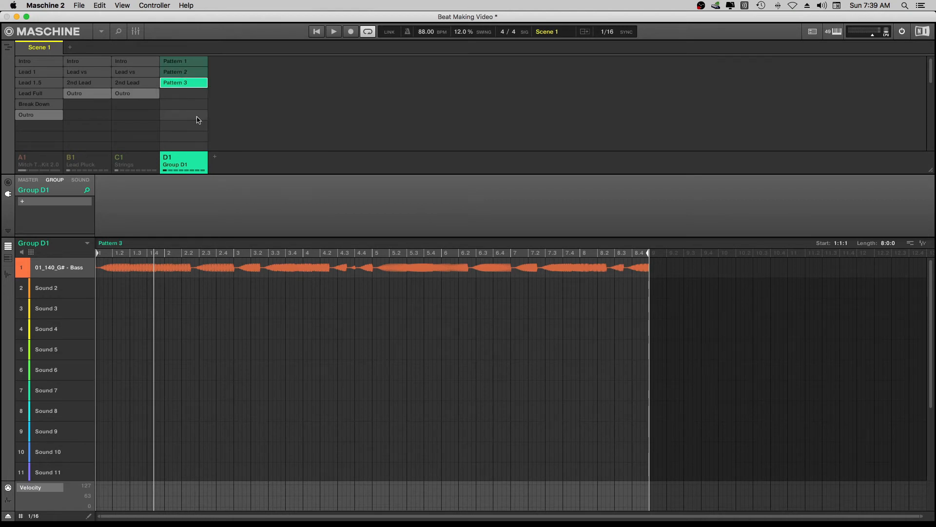
Step: Rename Group D1's Pattern 1 as Intro
left_click(181, 61)
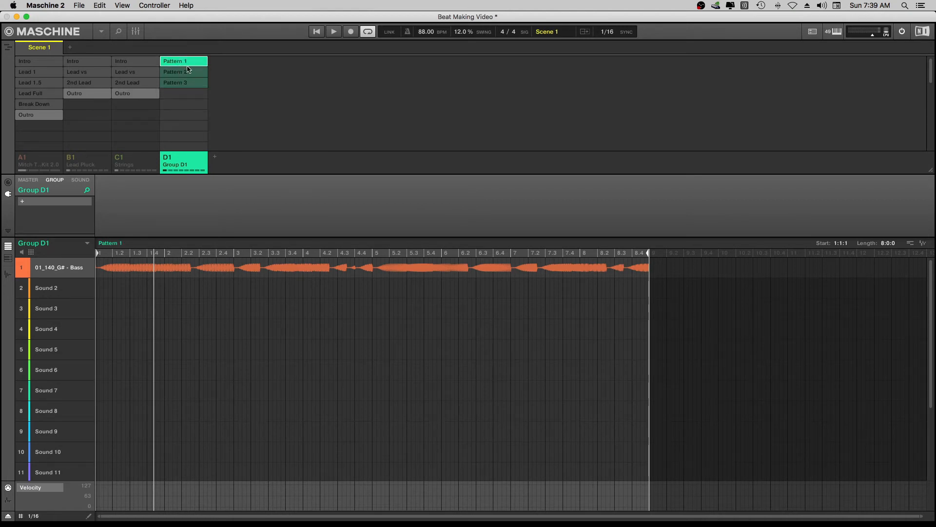
right_click(180, 63)
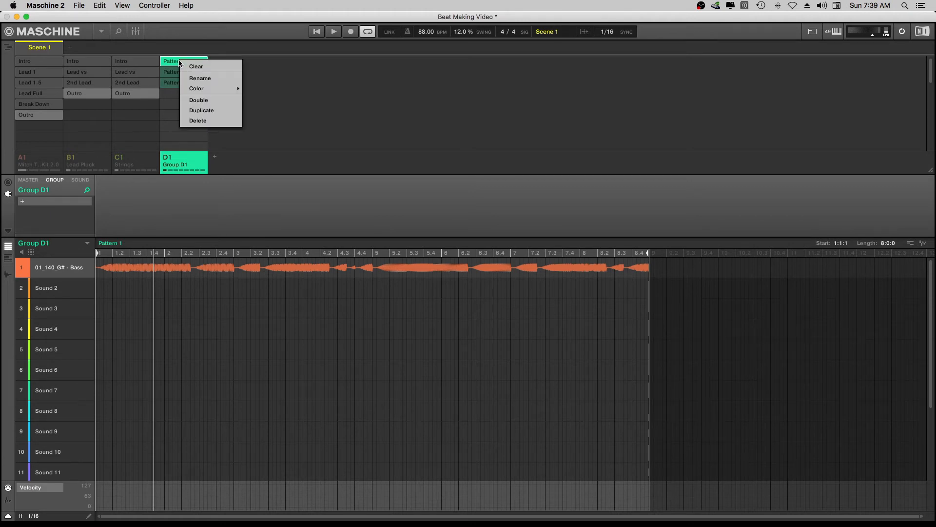
left_click(197, 81)
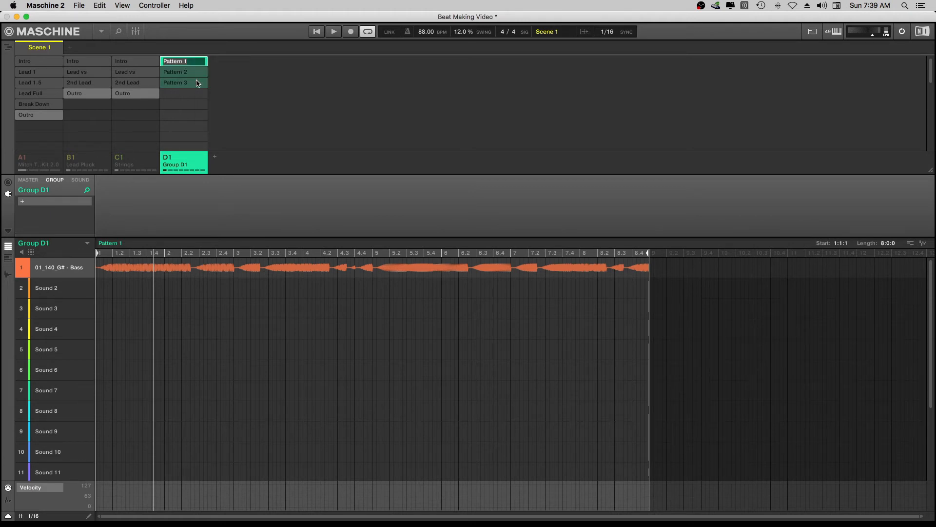
key("BackSpace")
type("Intro")
key("Return")
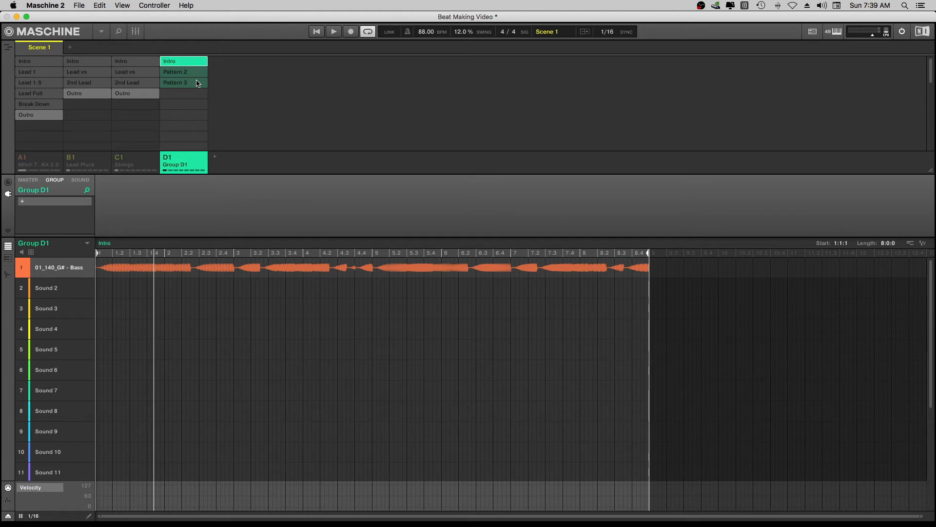
Step: Try truncating Group D1's Bass sample to the range 558088 to 604799, and undo the truncation
left_click(6, 275)
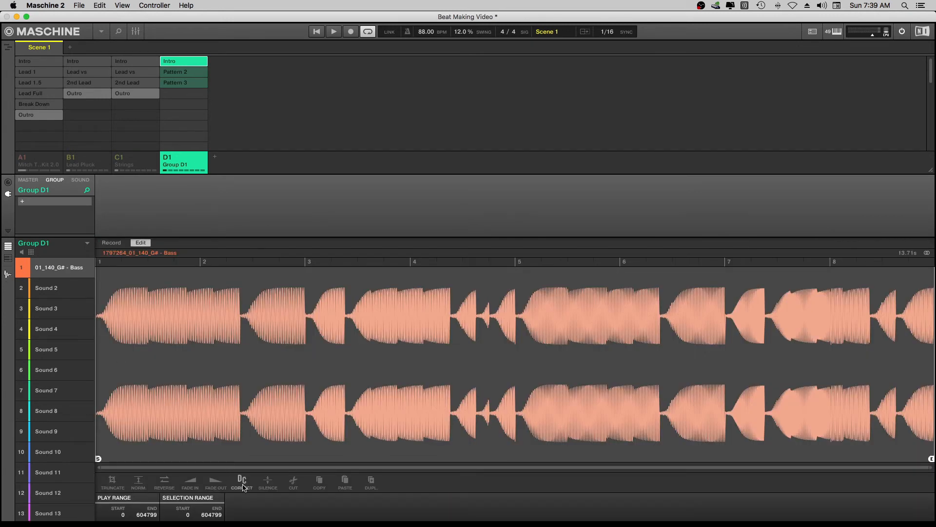
left_click_drag(98, 459, 872, 438)
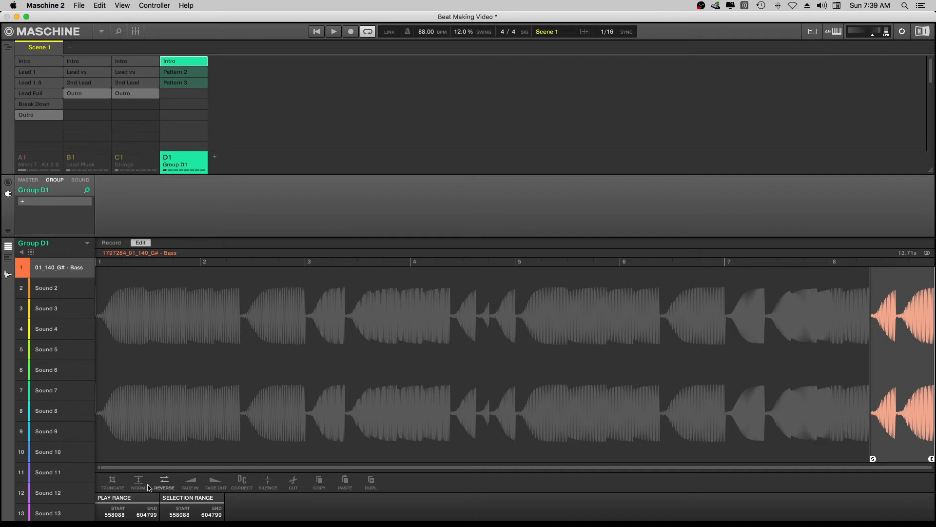
left_click(111, 482)
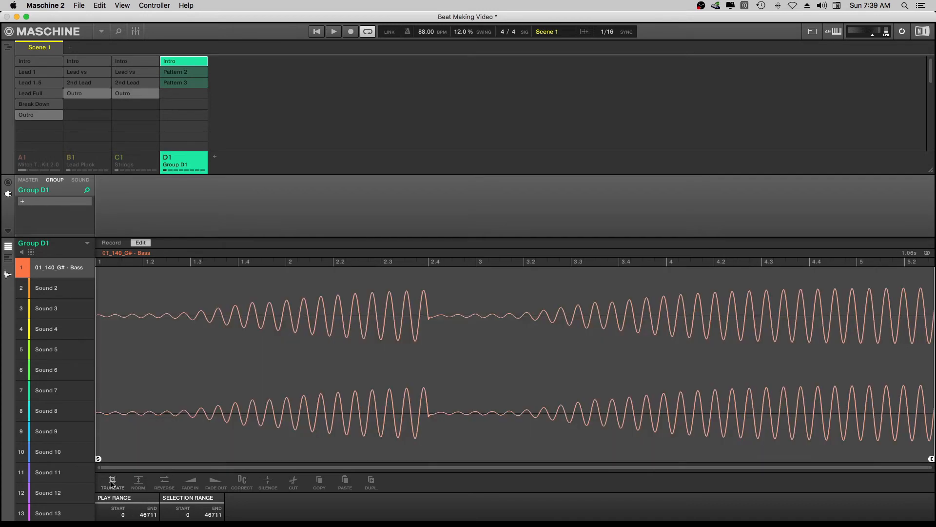
left_click(6, 277)
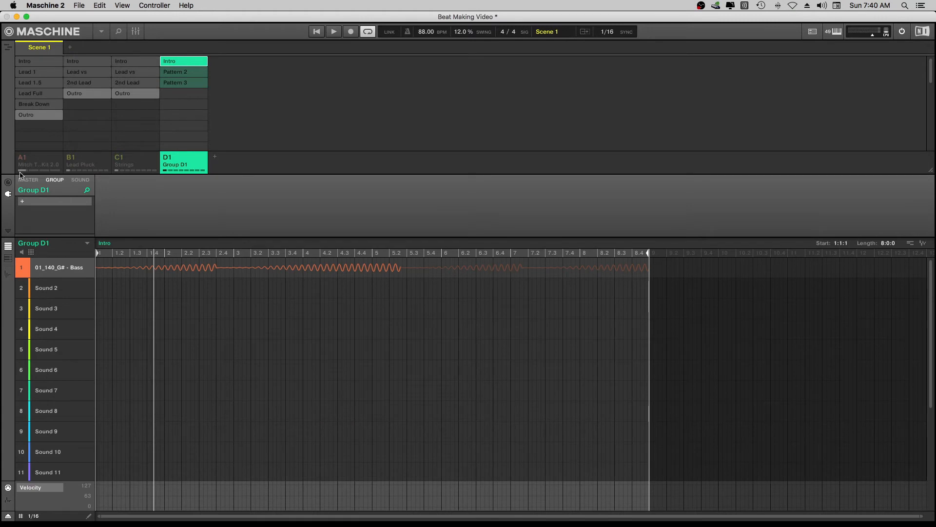
left_click(96, 7)
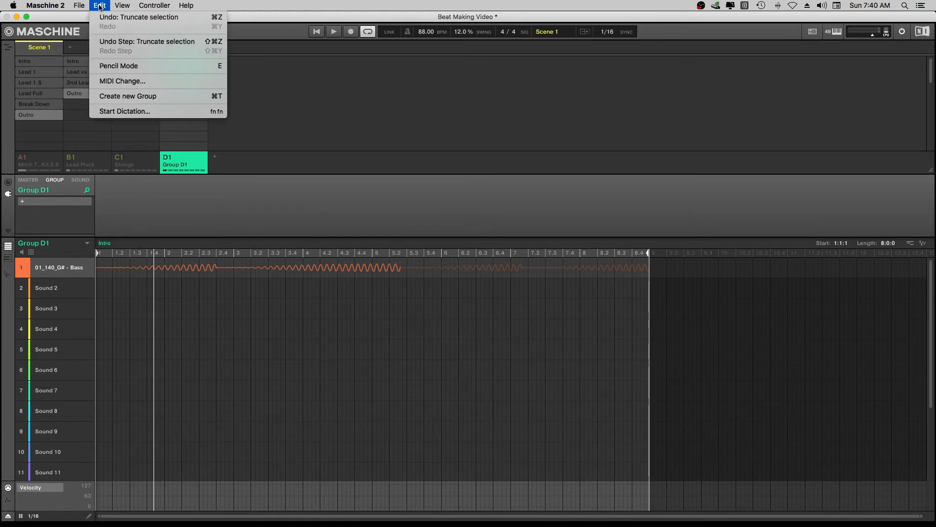
left_click(108, 18)
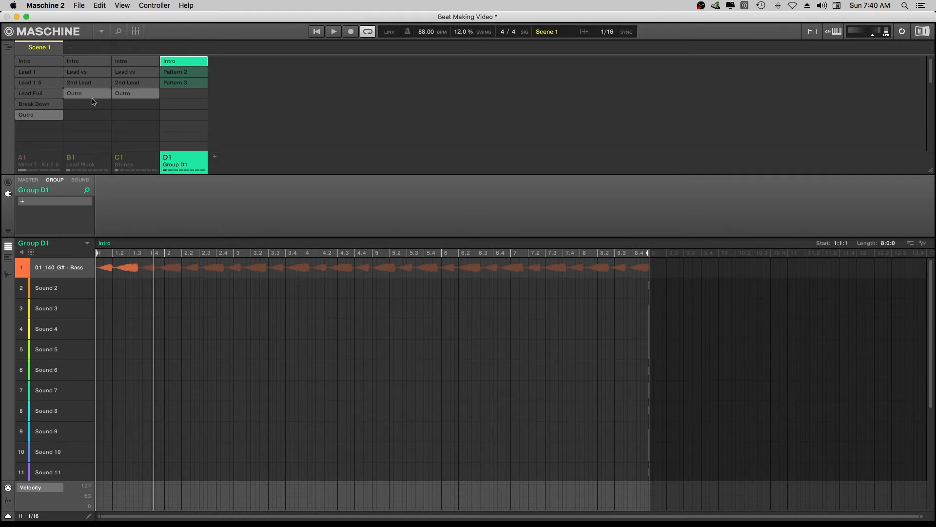
Step: Check the Bass audio in Group D1's other patterns and reset the sample's play range start to 0
left_click(4, 275)
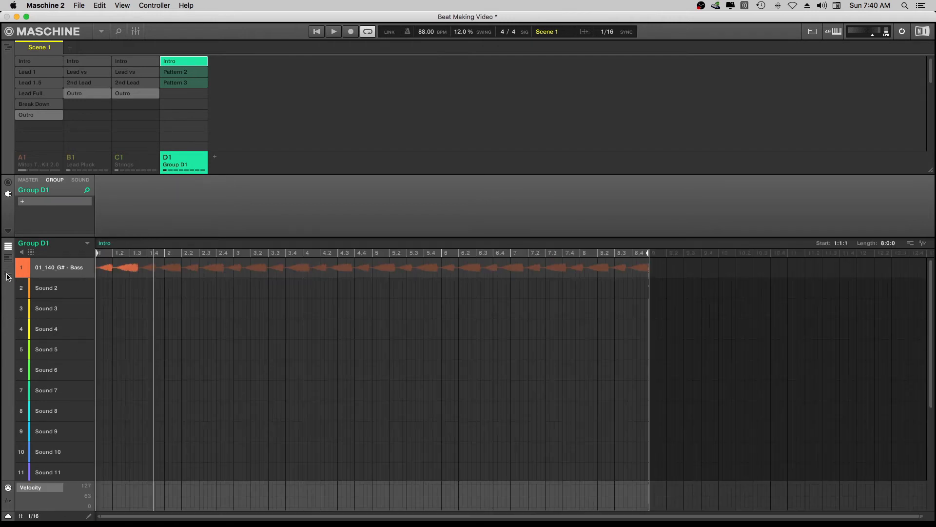
left_click(8, 275)
left_click(183, 73)
left_click(183, 84)
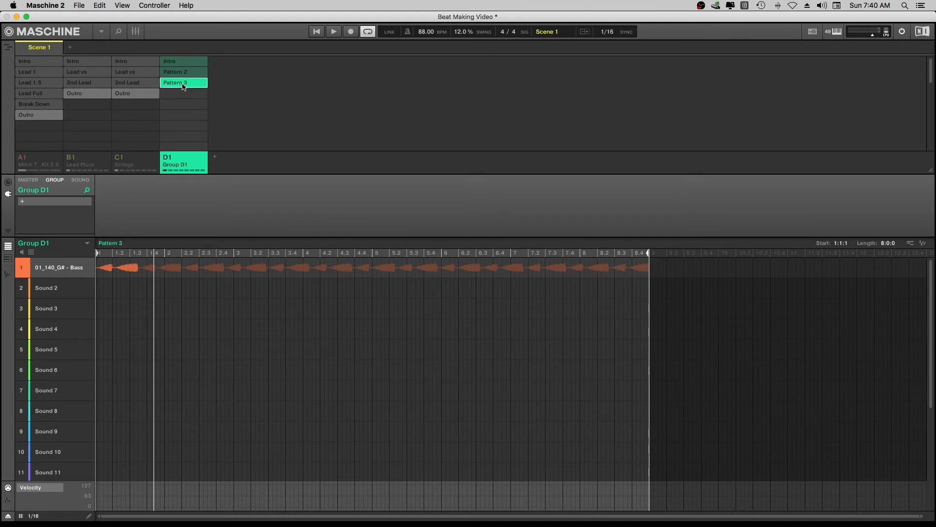
left_click(188, 63)
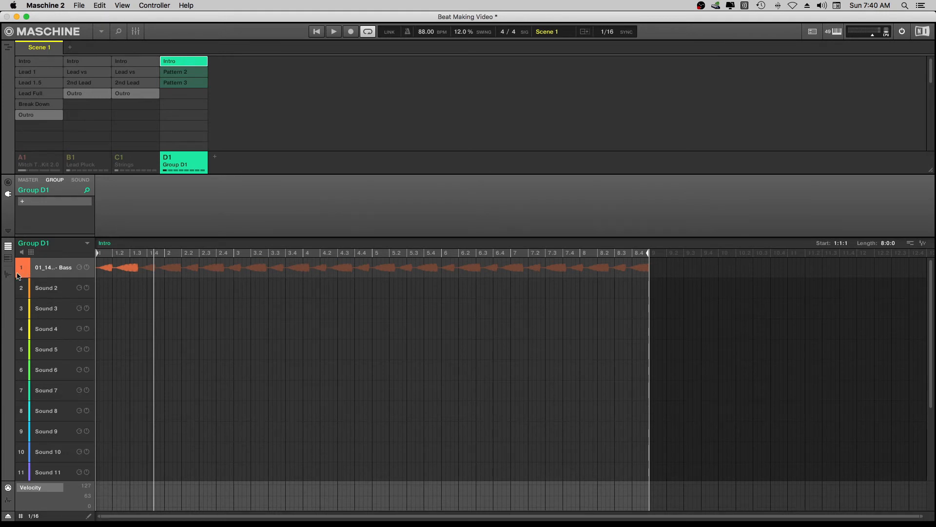
left_click(7, 274)
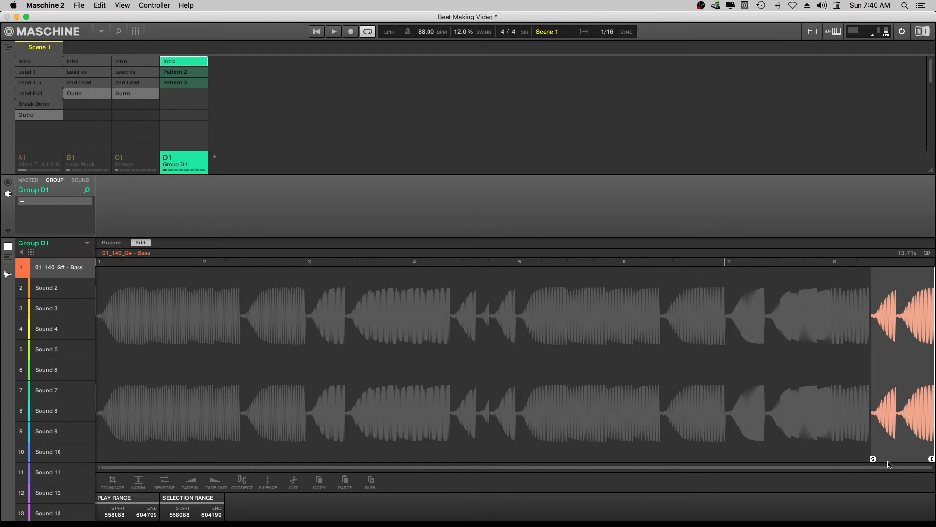
left_click_drag(872, 459, 98, 485)
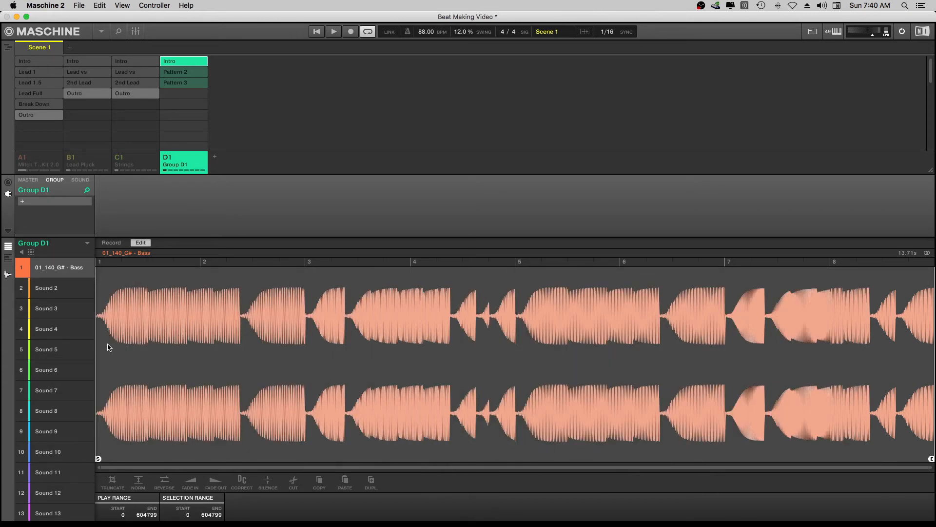
left_click(7, 275)
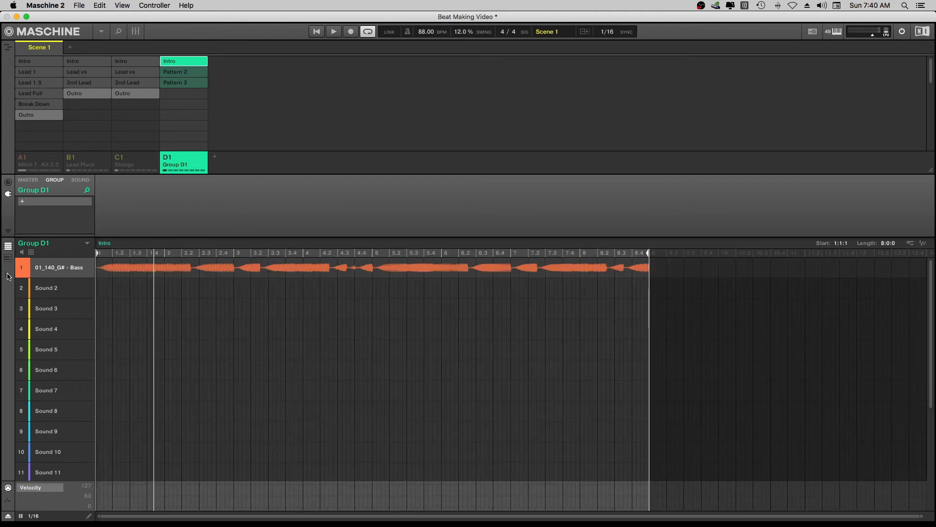
Step: Examine the Bass sample's full waveform in Group D1 and its EQ settings, checking the master-level effects as well
left_click(7, 275)
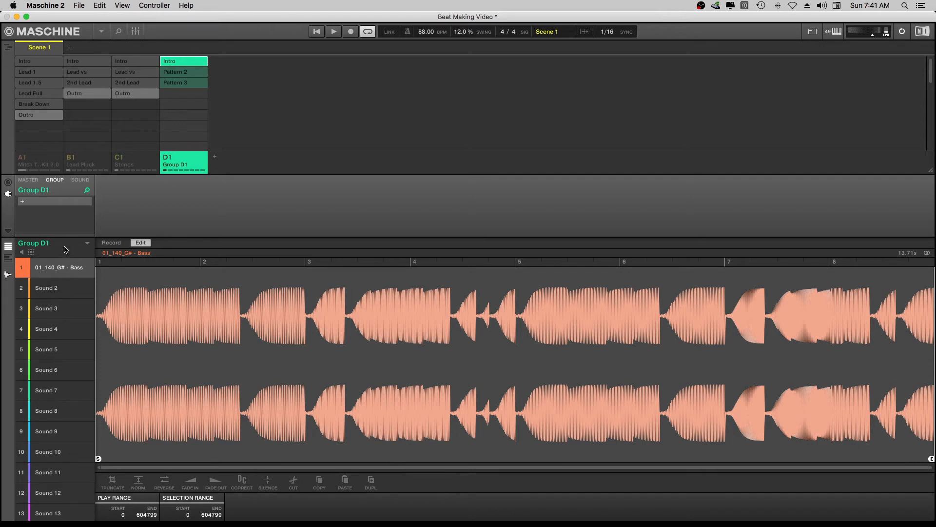
left_click(7, 275)
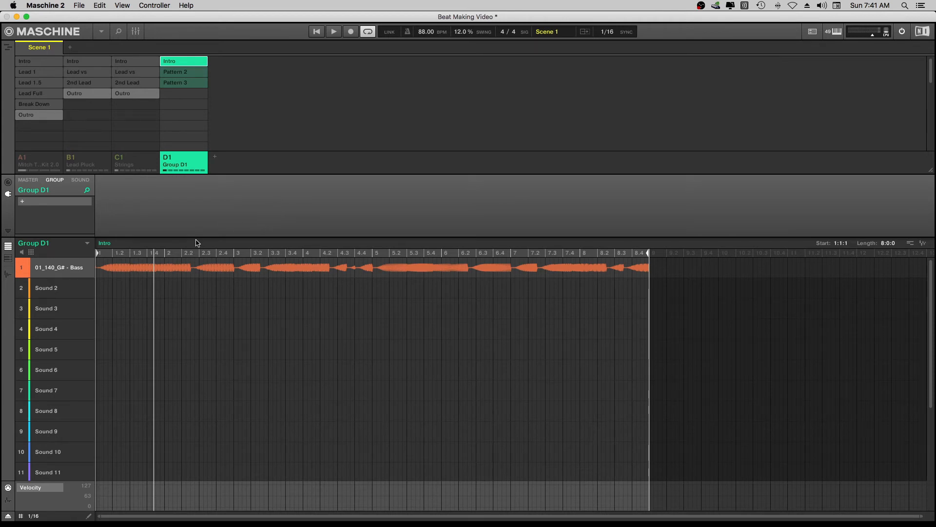
left_click(80, 181)
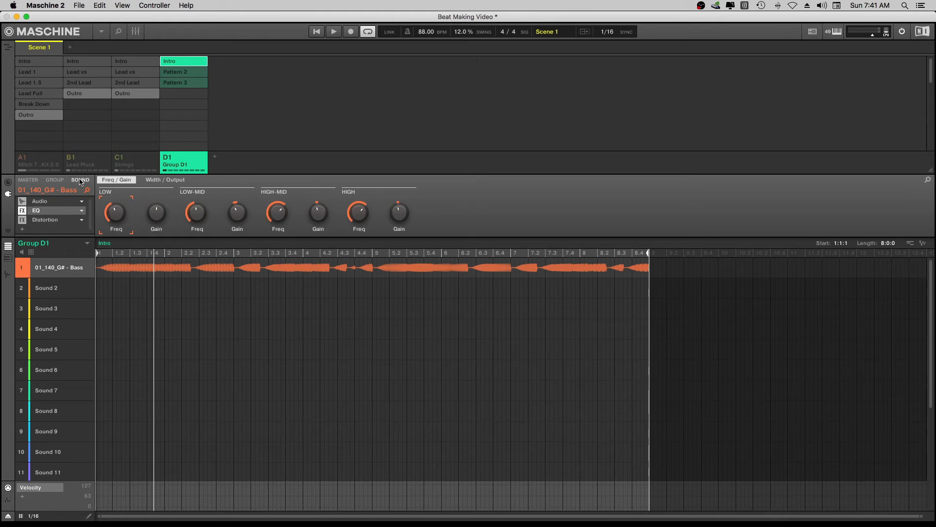
left_click(28, 181)
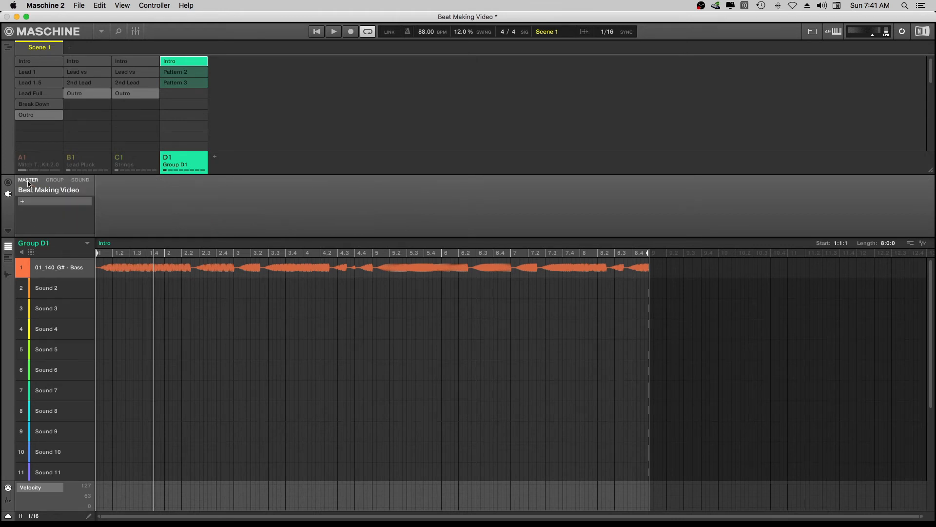
left_click(81, 181)
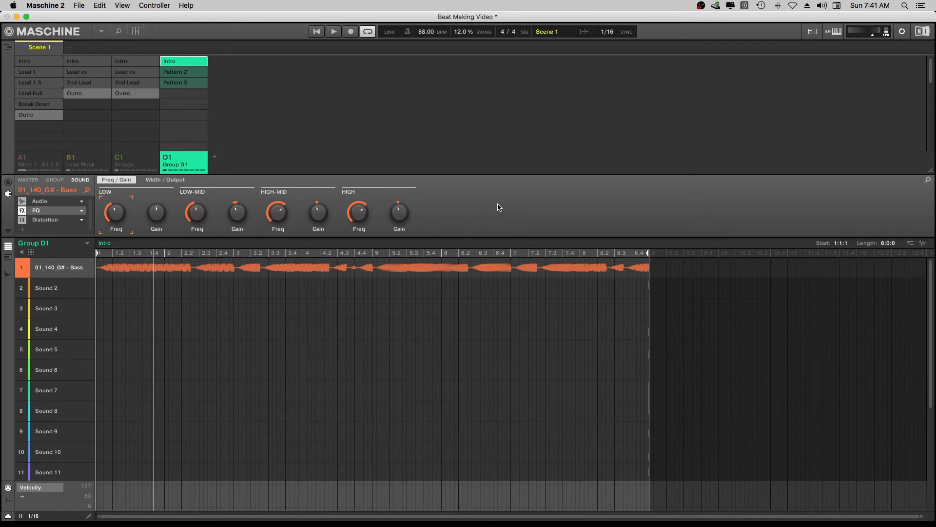
left_click(7, 276)
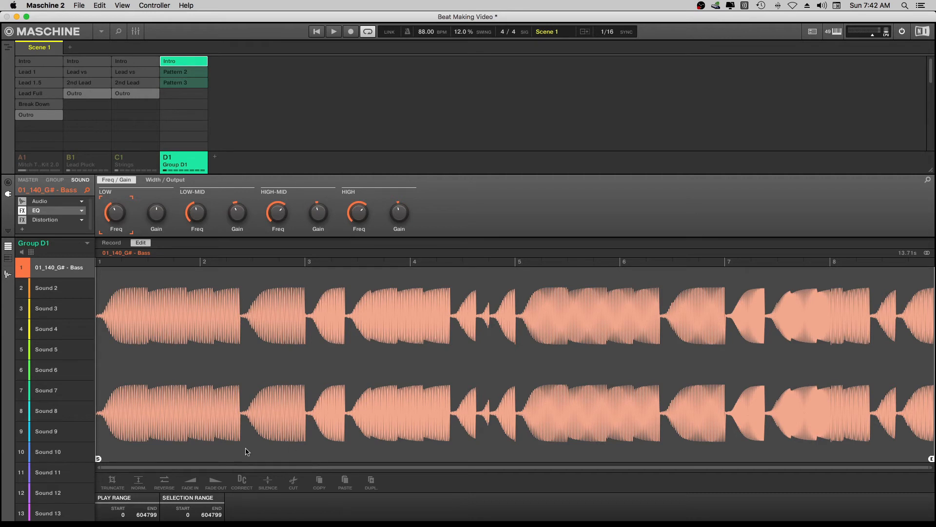
left_click(8, 274)
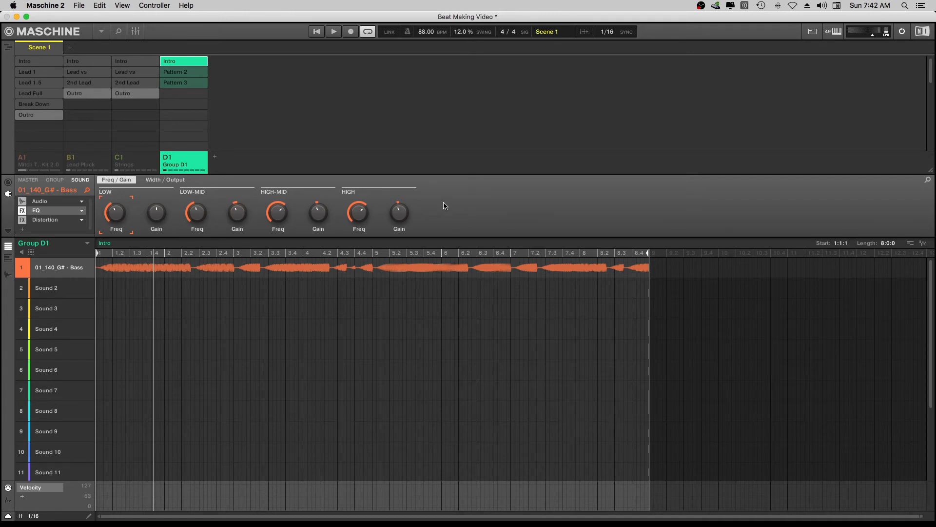
left_click(7, 274)
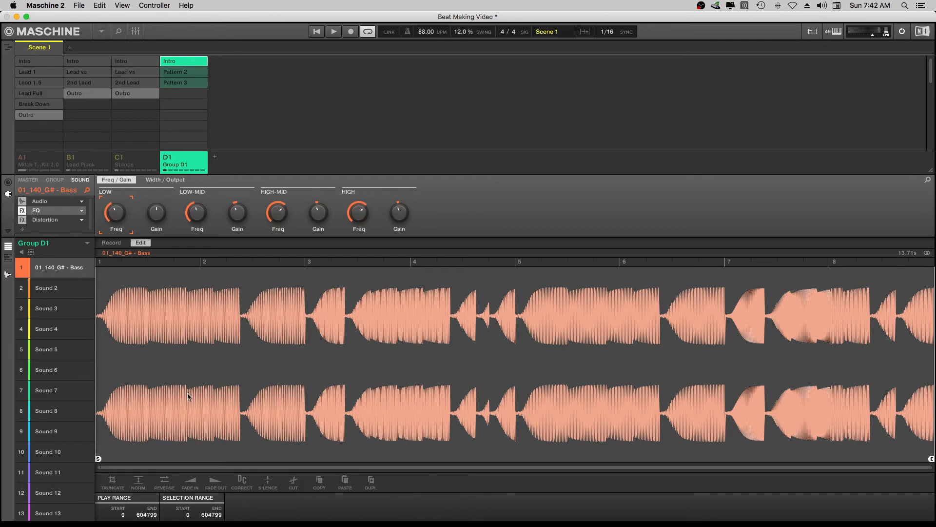
left_click(8, 276)
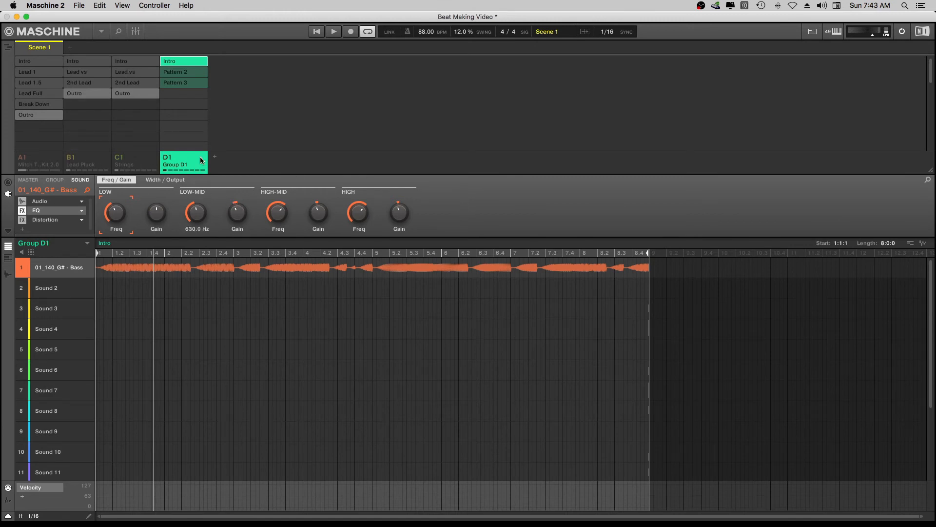
Step: Unmute the Strings, Lead Pluck and Mitch Test Kit 2.0 groups so all four groups are active
left_click(121, 159)
left_click(71, 159)
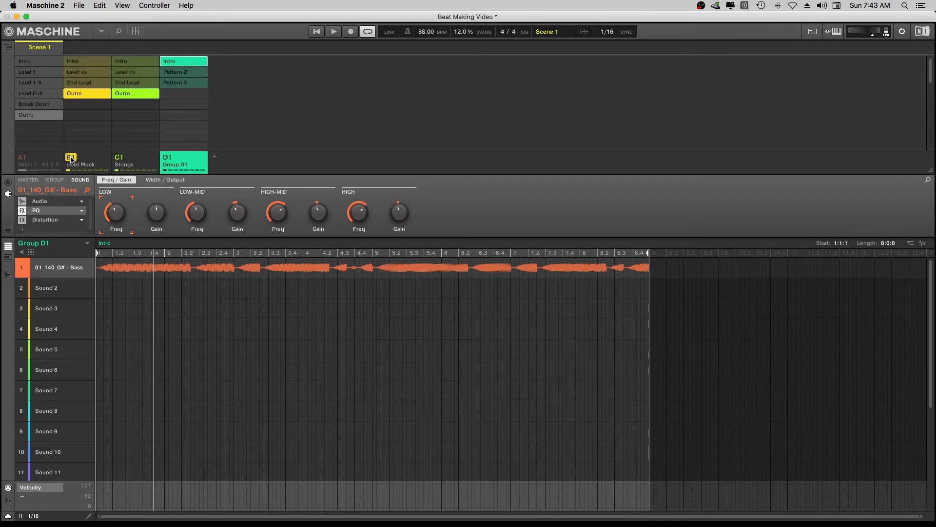
left_click(33, 166)
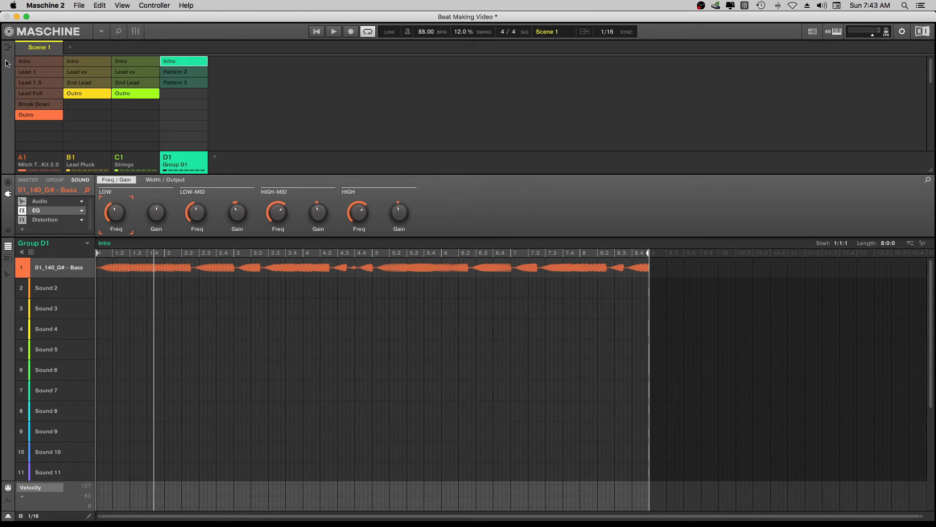
Step: Rename Scene 1 as Intro
right_click(39, 49)
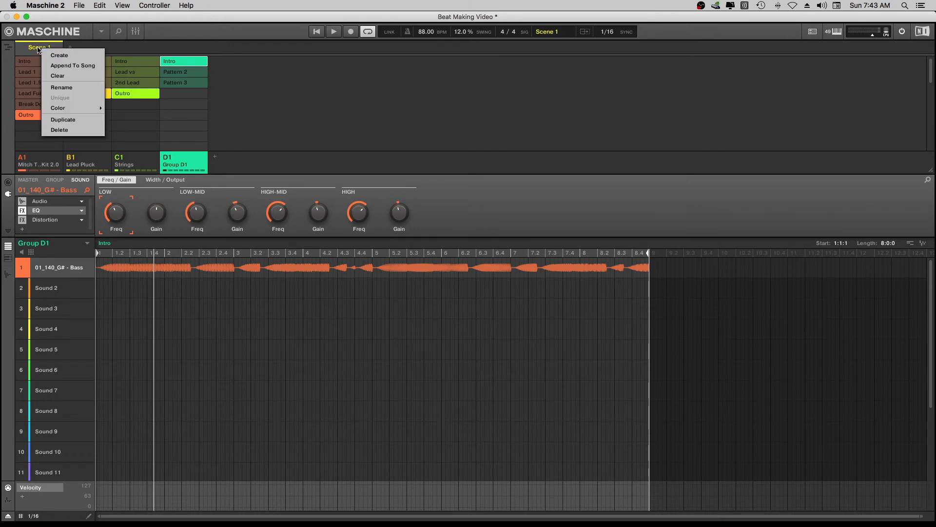
left_click(64, 88)
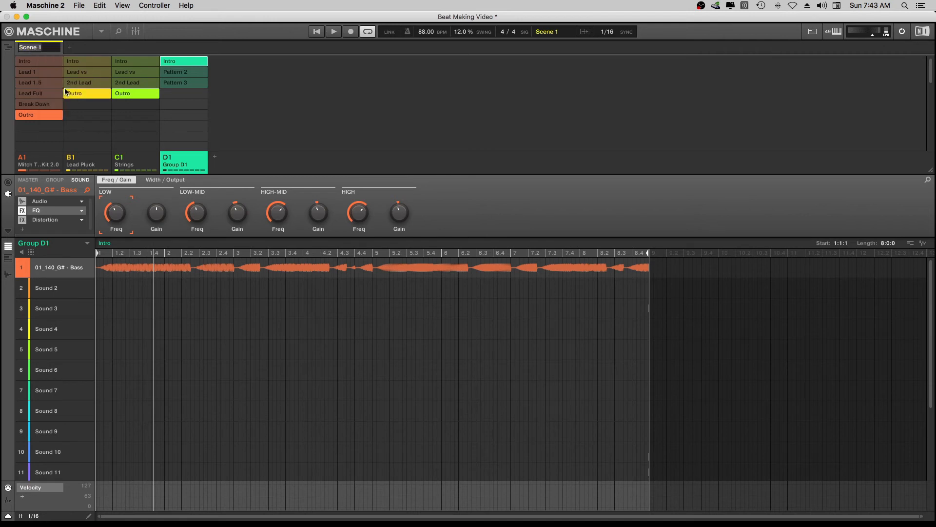
key("BackSpace")
type("Intro")
key("Return")
Step: Build the Intro scene from the Intro patterns of groups A1, B1 and C1, leaving Group D1 without a pattern, and play it back
left_click(36, 63)
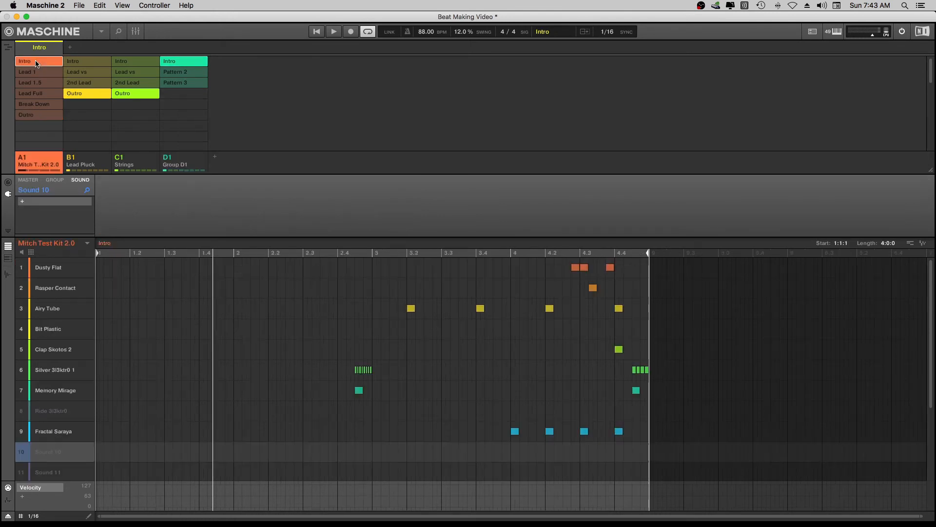
left_click(90, 62)
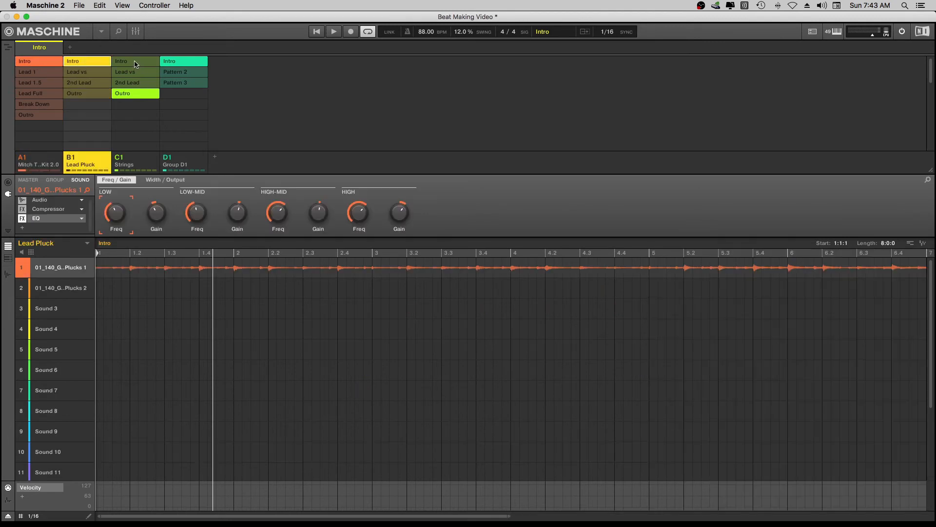
left_click(136, 62)
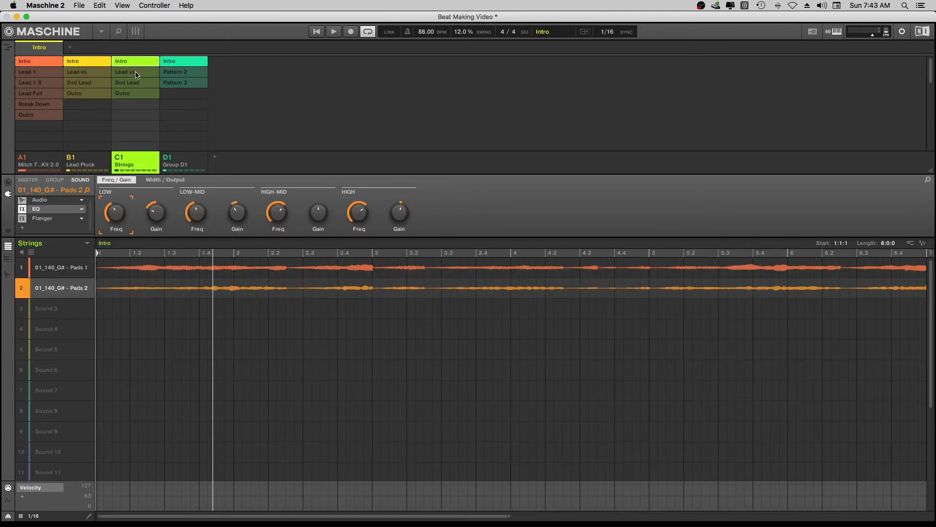
left_click(185, 62)
left_click(186, 63)
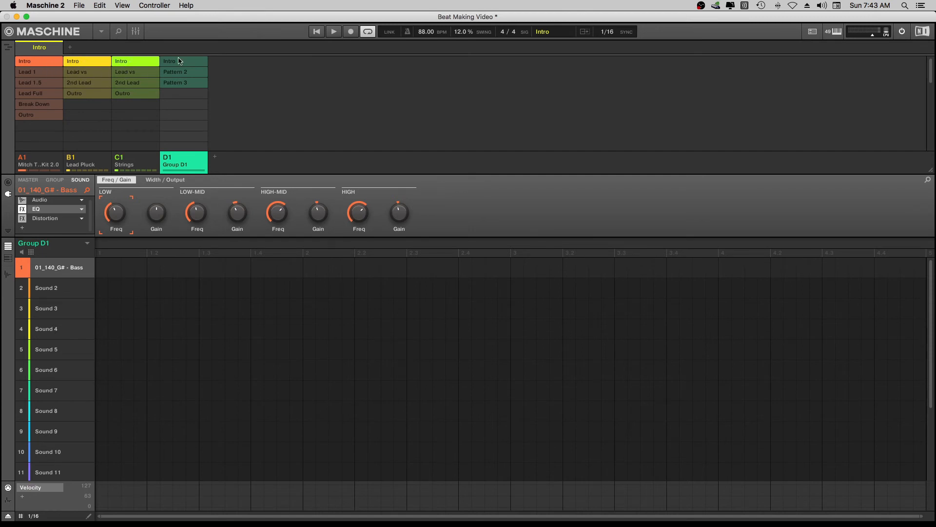
left_click(334, 32)
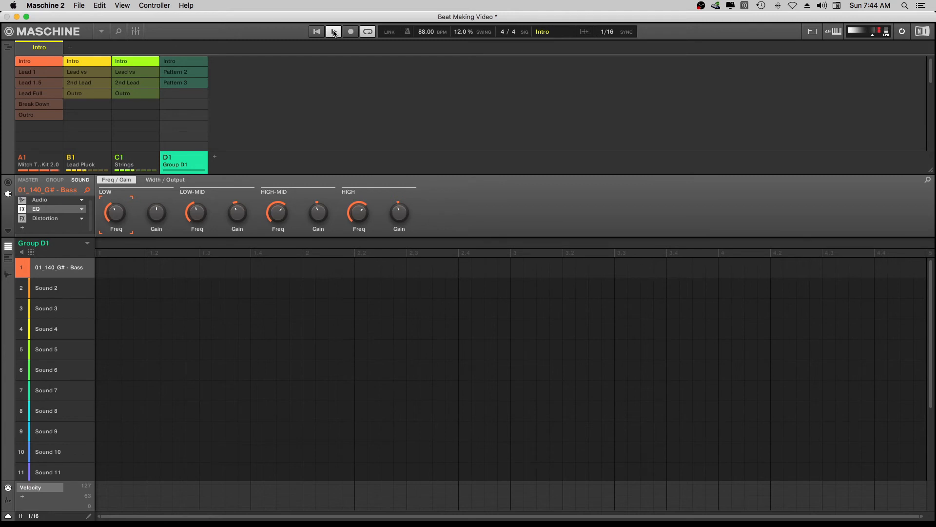
left_click(334, 32)
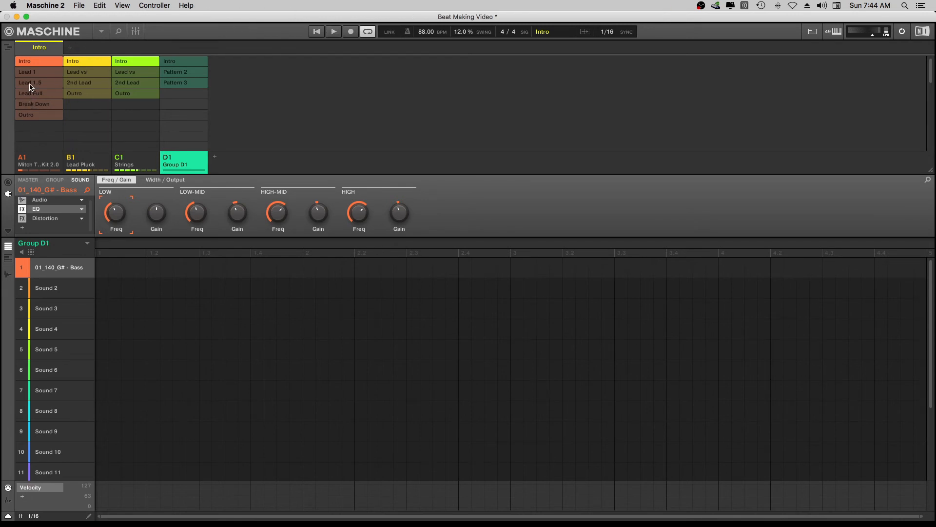
Step: Create a second scene and rename it as Lead Verse
left_click(71, 50)
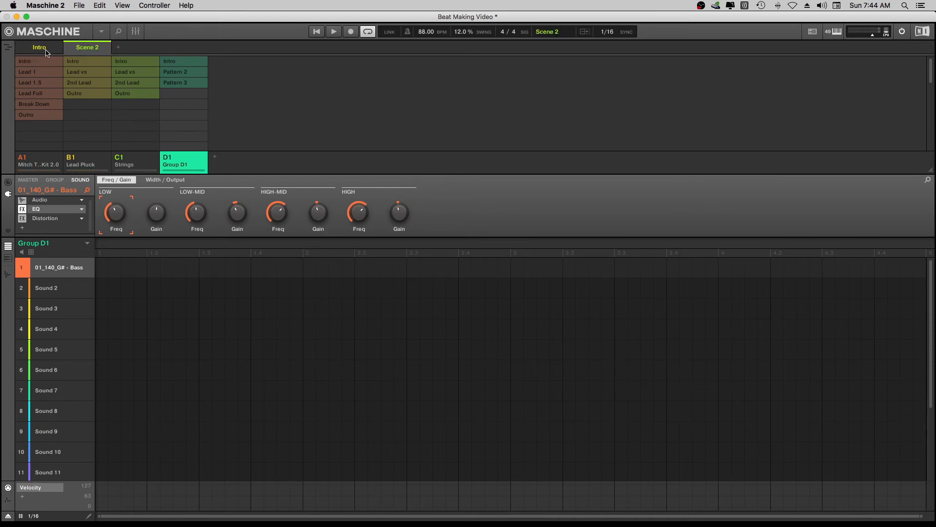
right_click(88, 50)
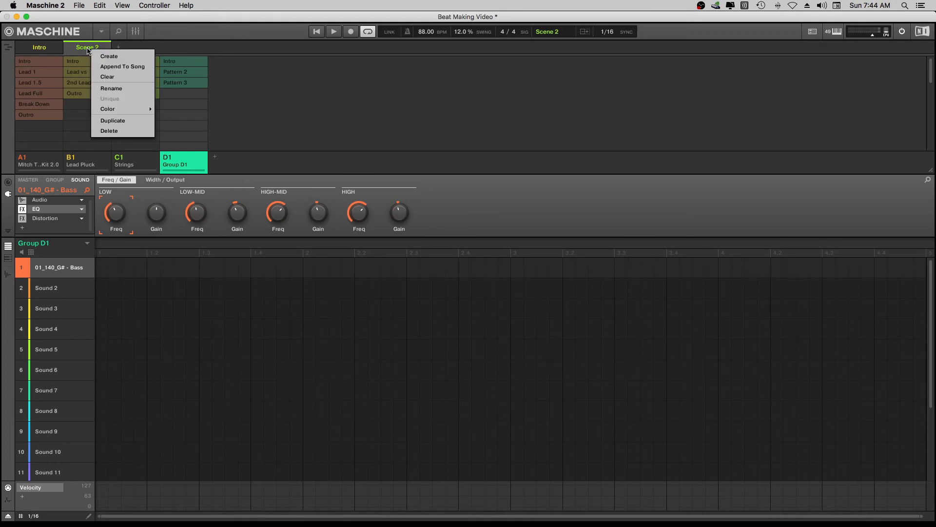
left_click(111, 88)
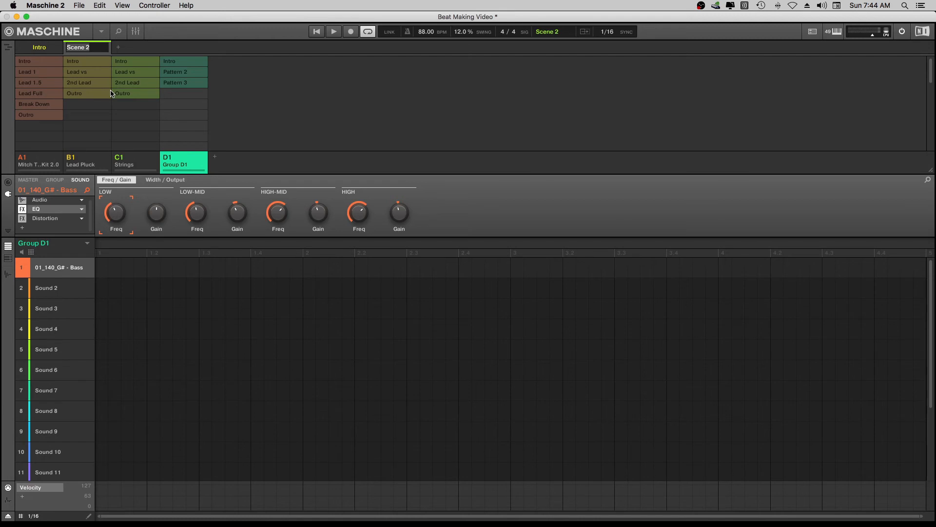
type("Lead Verse")
key("Return")
Step: Fill the Lead Verse scene with Lead 1 from A1, Lead vs from B1 and C1, and Pattern 2 from D1
left_click(29, 75)
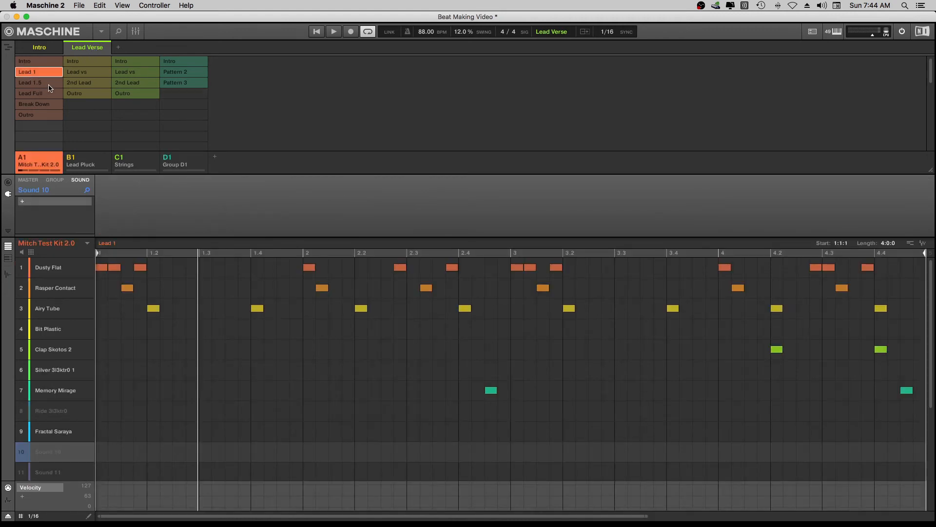
left_click(94, 73)
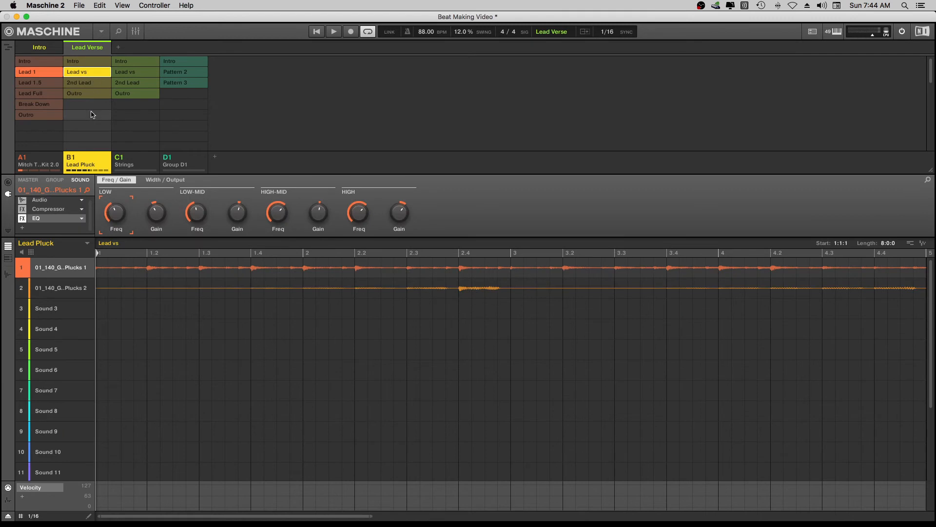
left_click(139, 73)
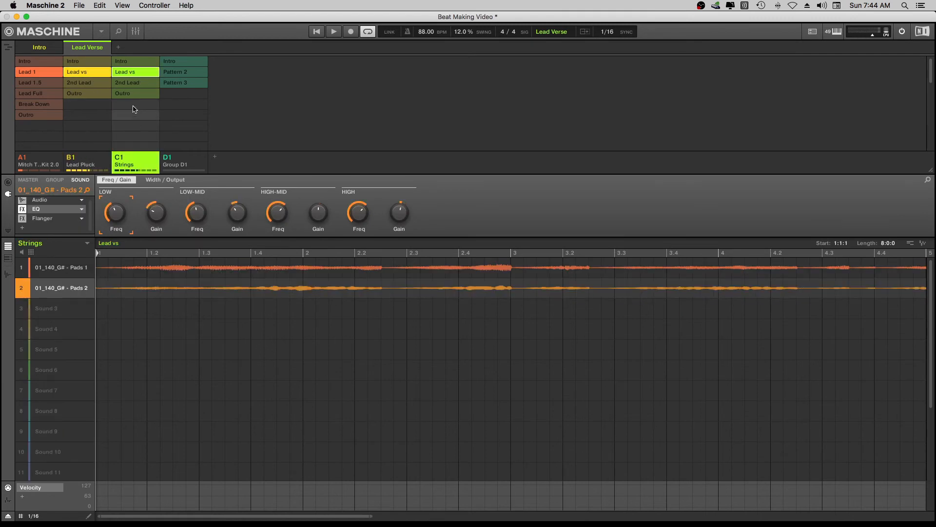
left_click(184, 73)
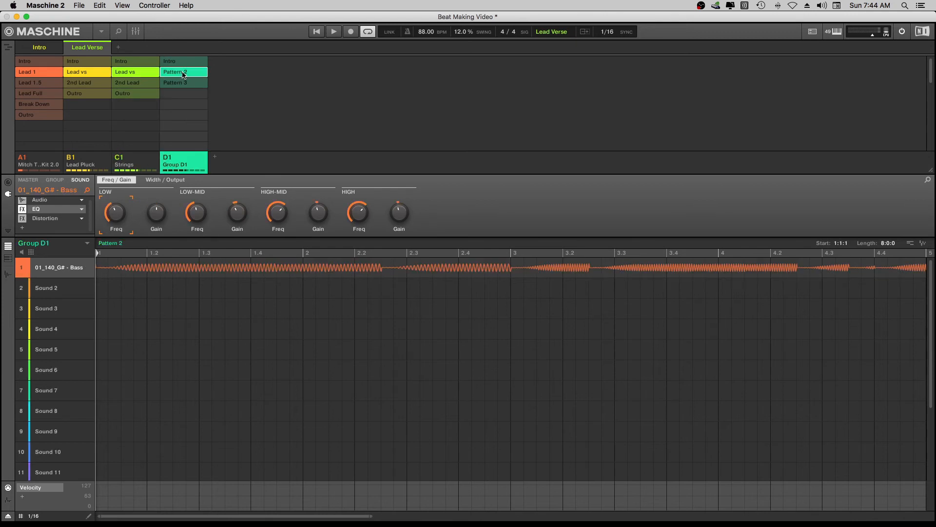
Step: Switch Group D1 to its Intro pattern in the Lead Verse scene, rename that pattern as Lead vs, and play the scene
right_click(184, 75)
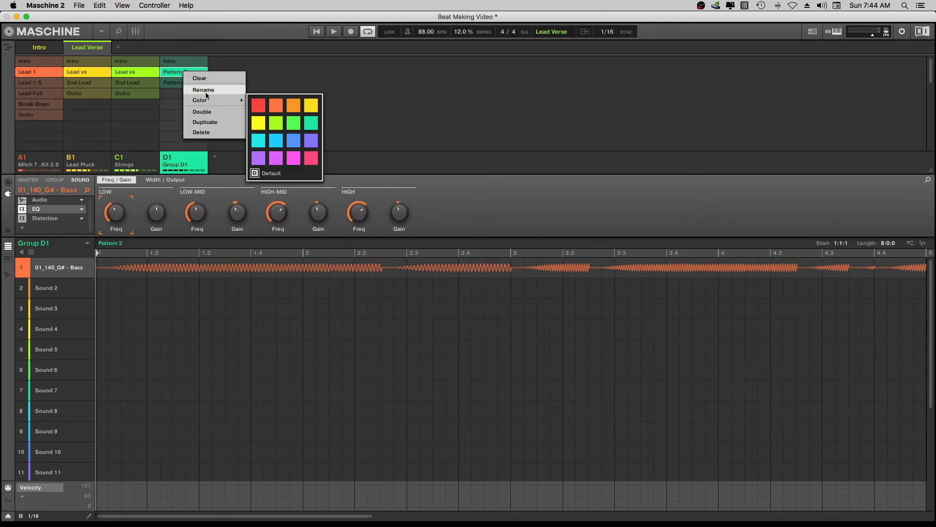
left_click(177, 62)
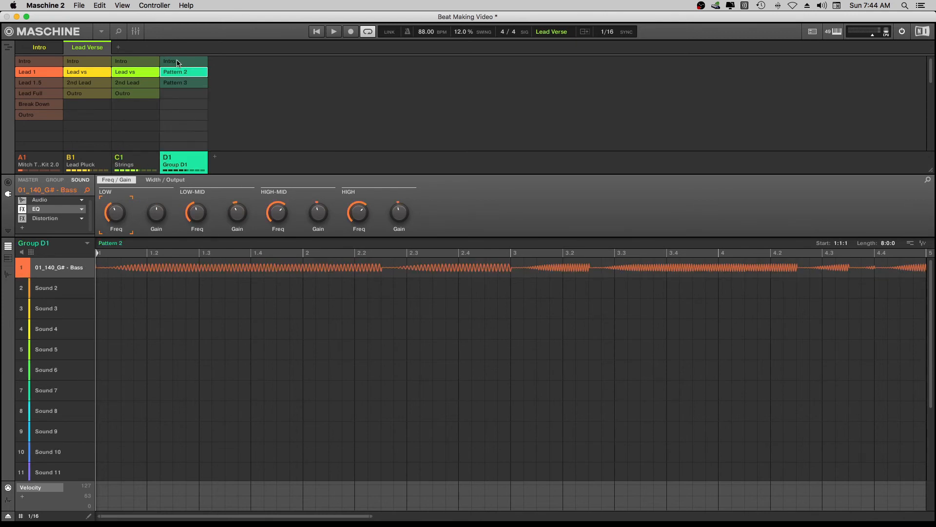
left_click(177, 62)
right_click(177, 62)
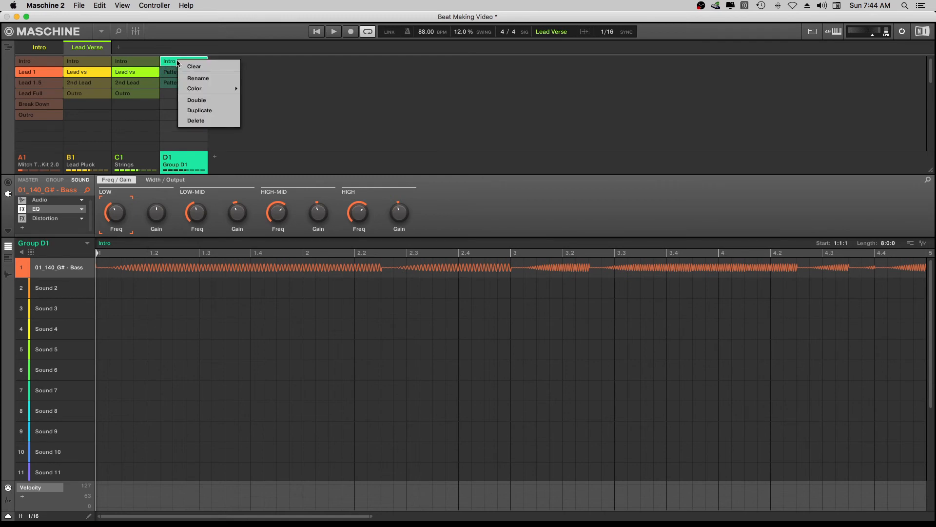
left_click(203, 79)
type("Lead")
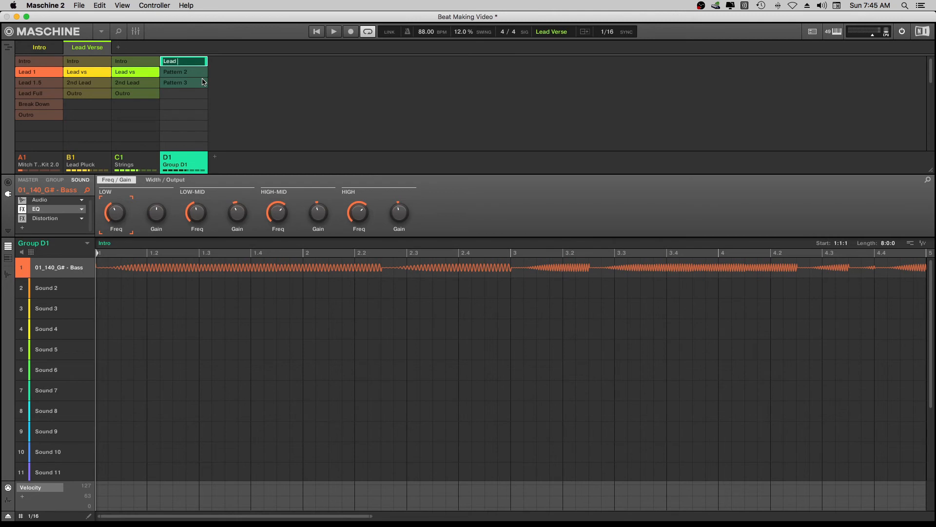
type(" vs")
key("Return")
key("space")
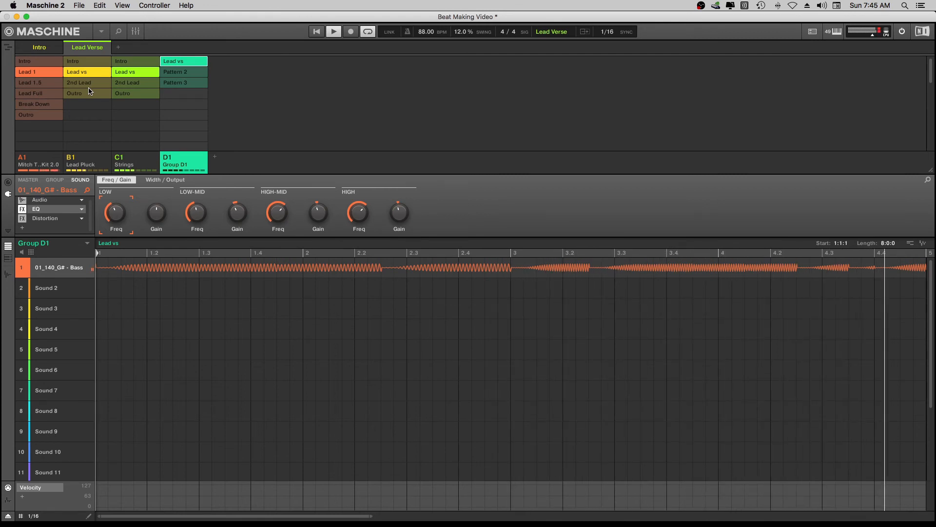
key("space")
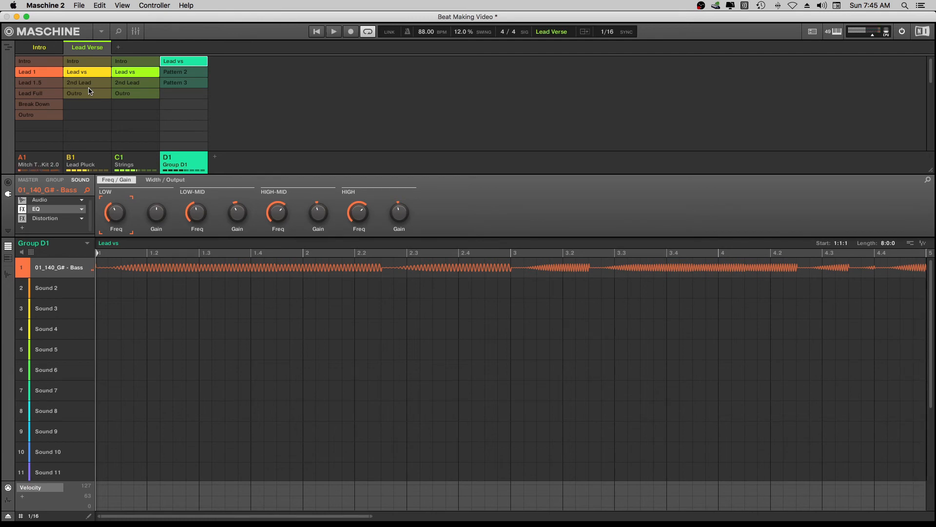
Step: Delete the 01_140_G# - Pads 1 audio event from the Intro pattern of group C1 Strings
left_click(131, 74)
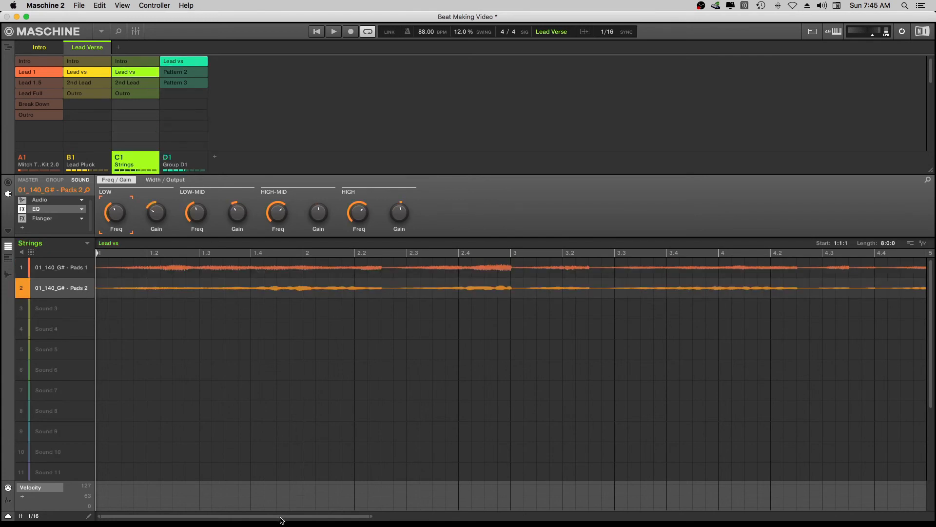
left_click_drag(280, 516, 280, 526)
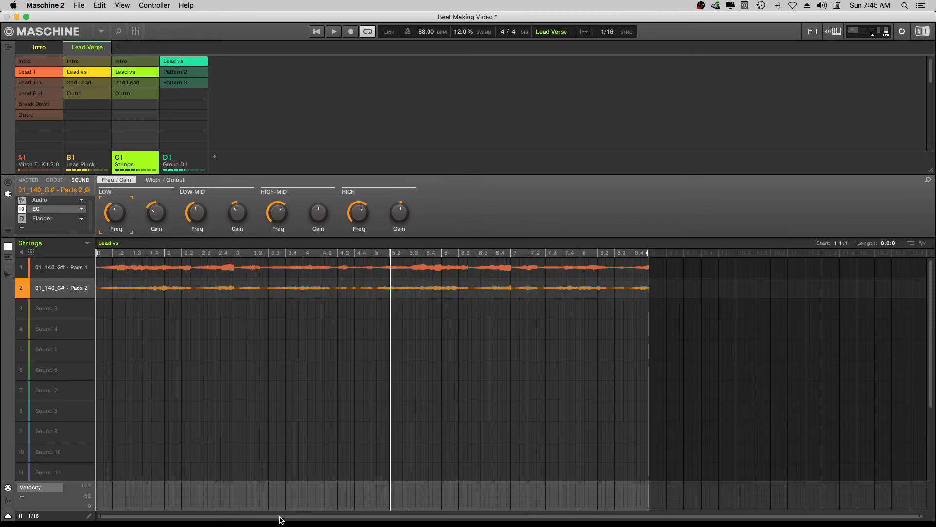
left_click(130, 83)
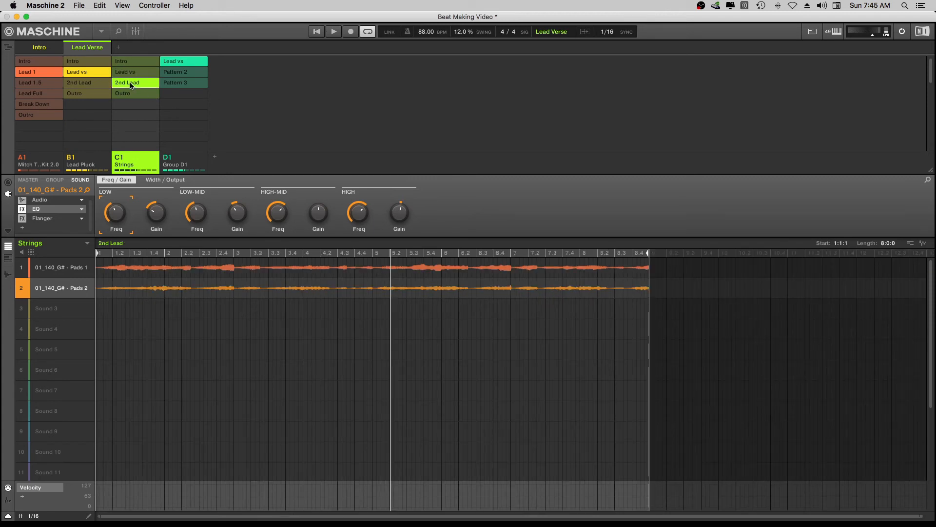
left_click(133, 62)
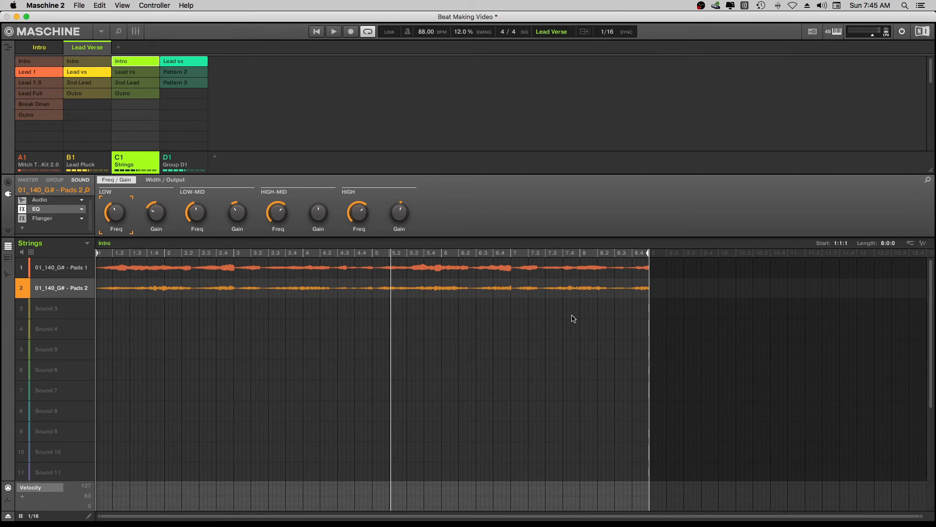
left_click_drag(663, 266, 580, 265)
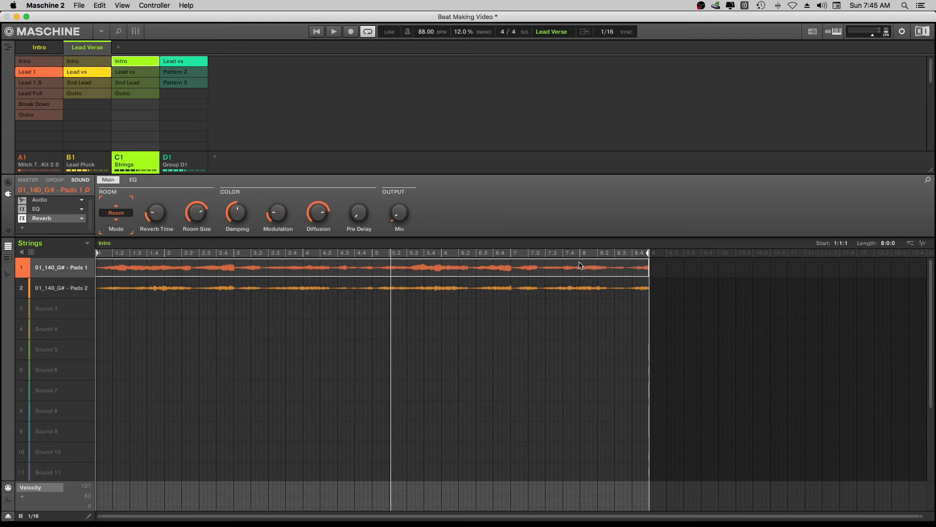
key("Delete")
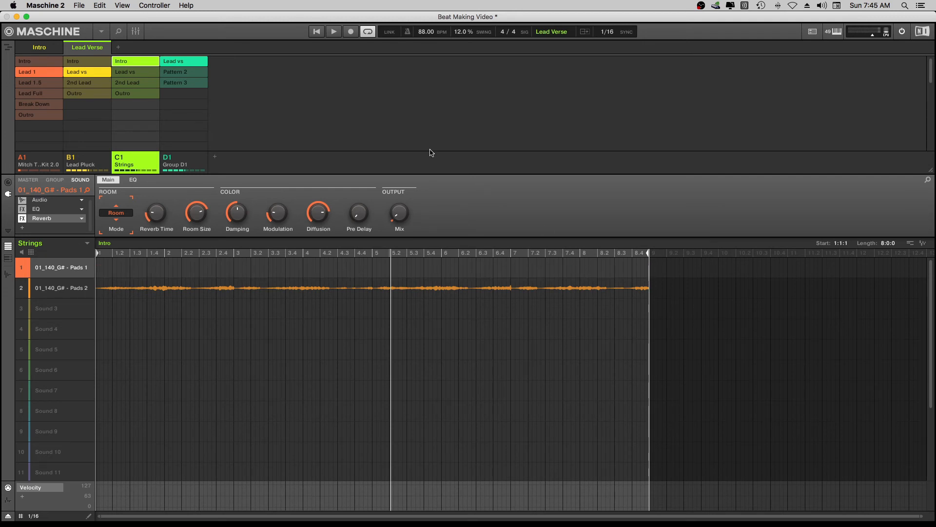
Step: Delete the 01_140_G# - Pads 2 audio event from the Lead vs pattern of group C1 Strings
left_click(123, 73)
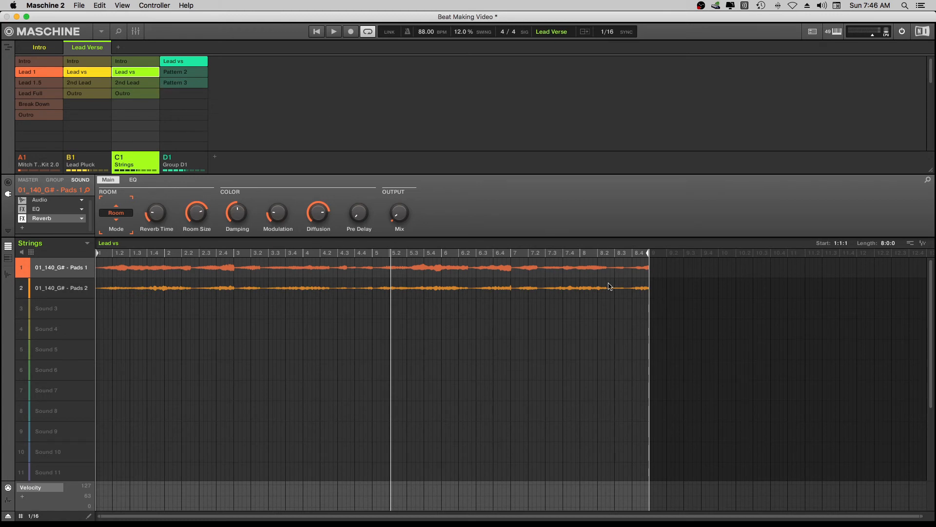
left_click(661, 291)
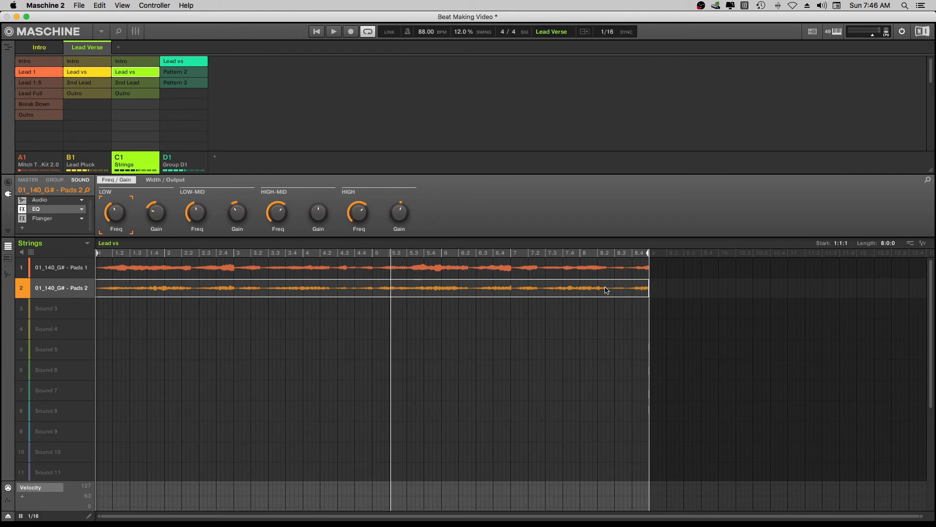
key("Delete")
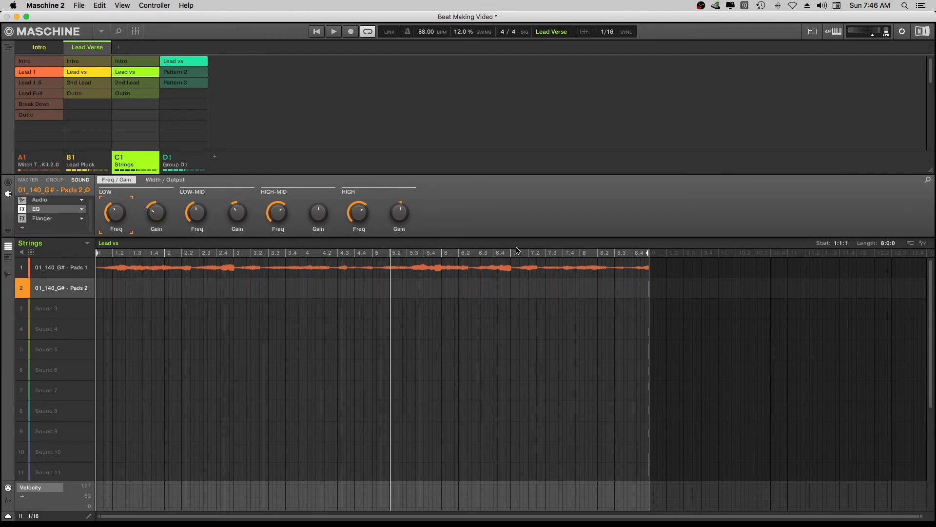
Step: Leave group C1 Strings without a pattern in the Lead Verse scene and play the scene back
left_click(135, 82)
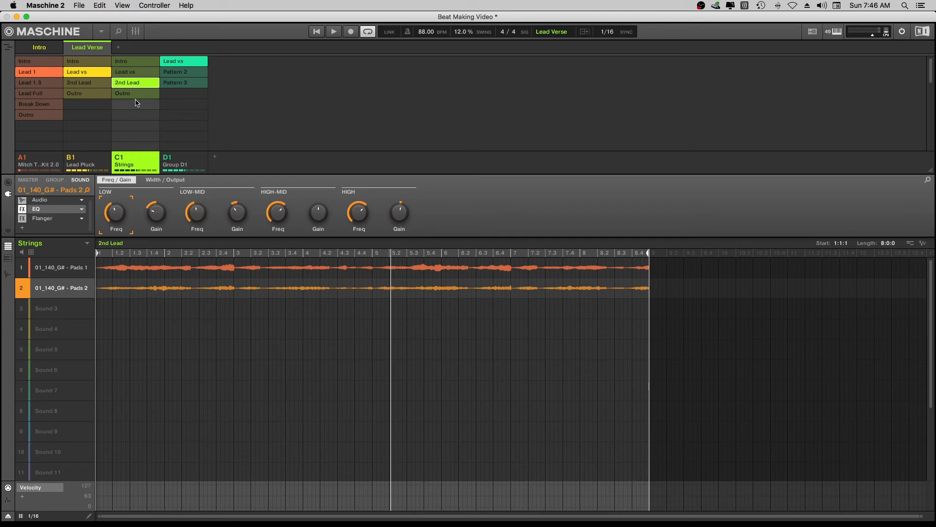
left_click(136, 97)
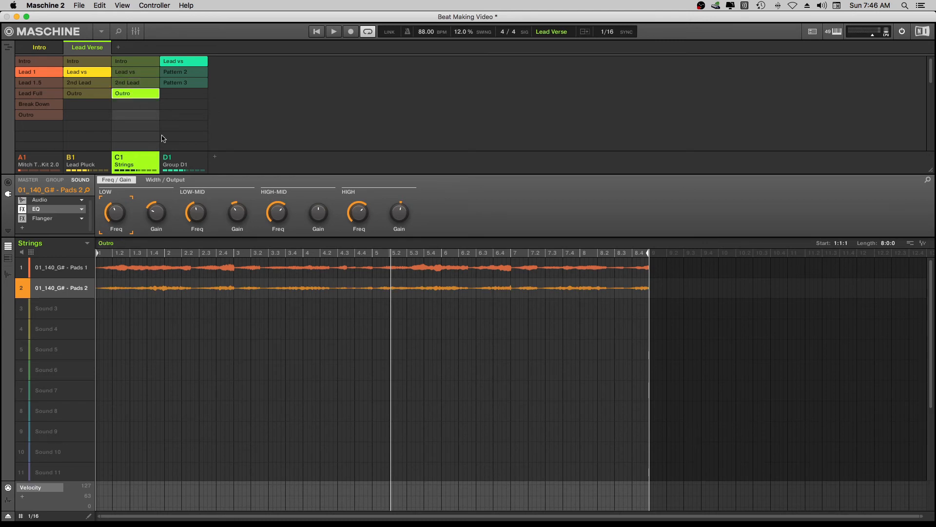
left_click(132, 74)
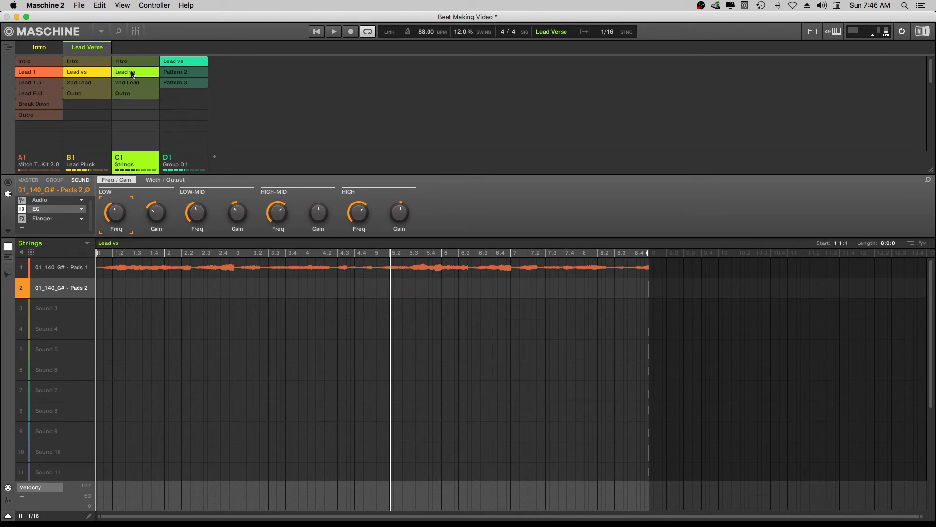
right_click(131, 73)
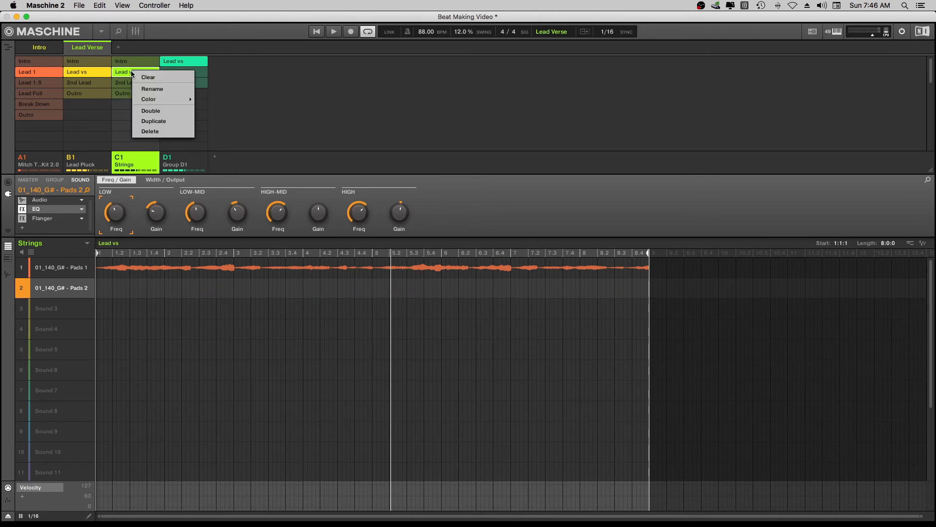
left_click(126, 75)
left_click(132, 75)
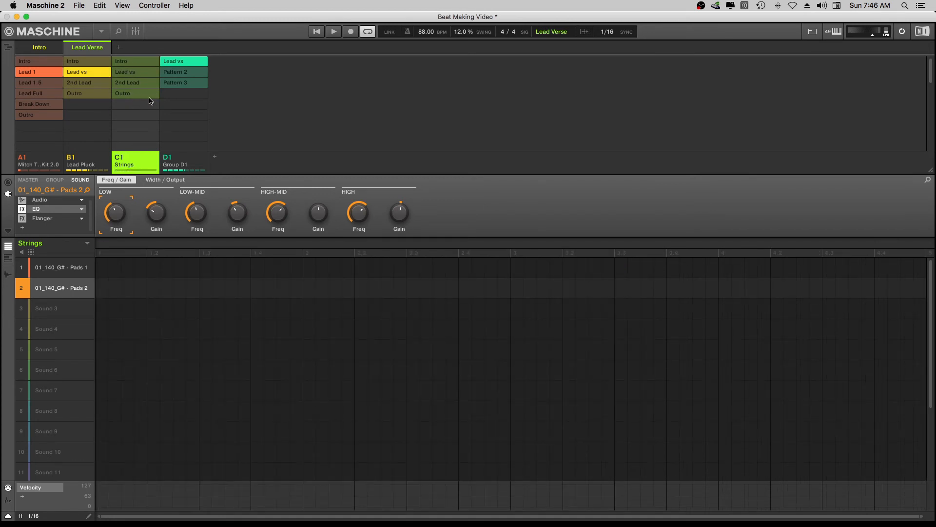
key("space")
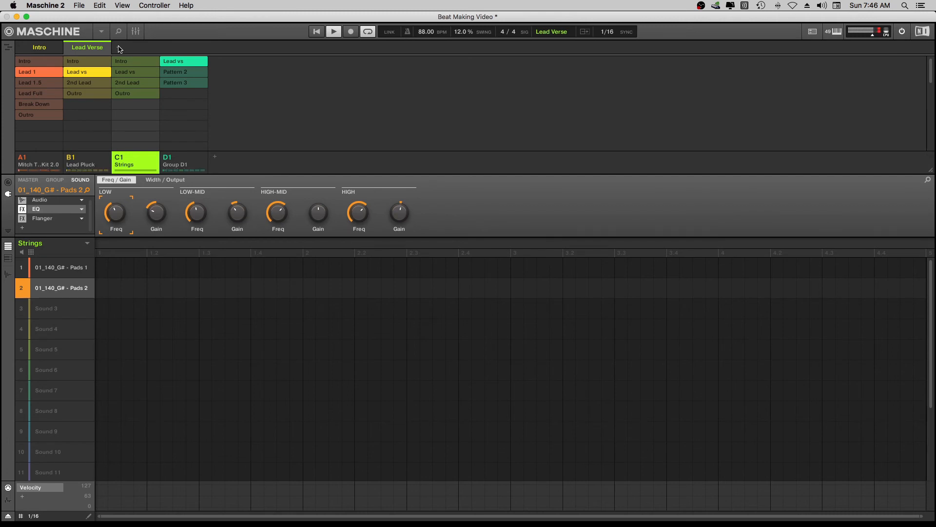
key("space")
Step: Create a third scene and rename it as Lead 1.5
left_click(118, 48)
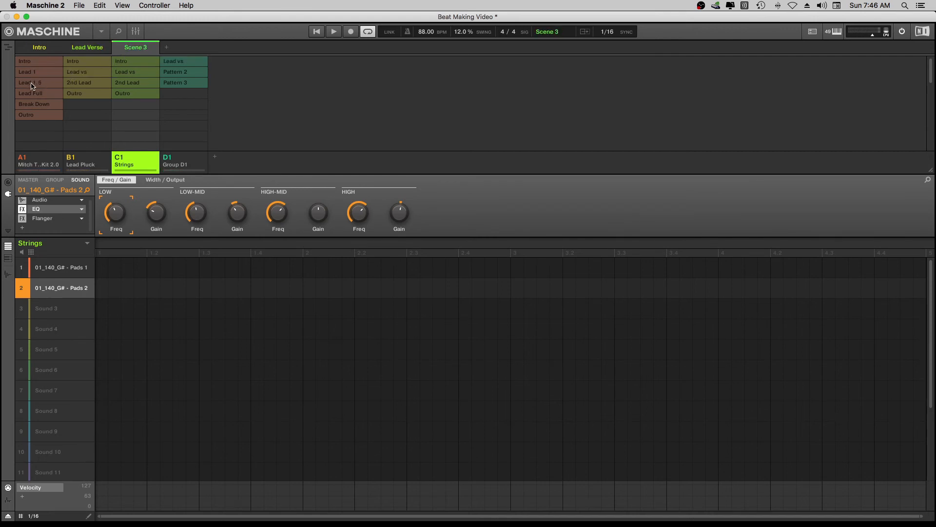
right_click(138, 48)
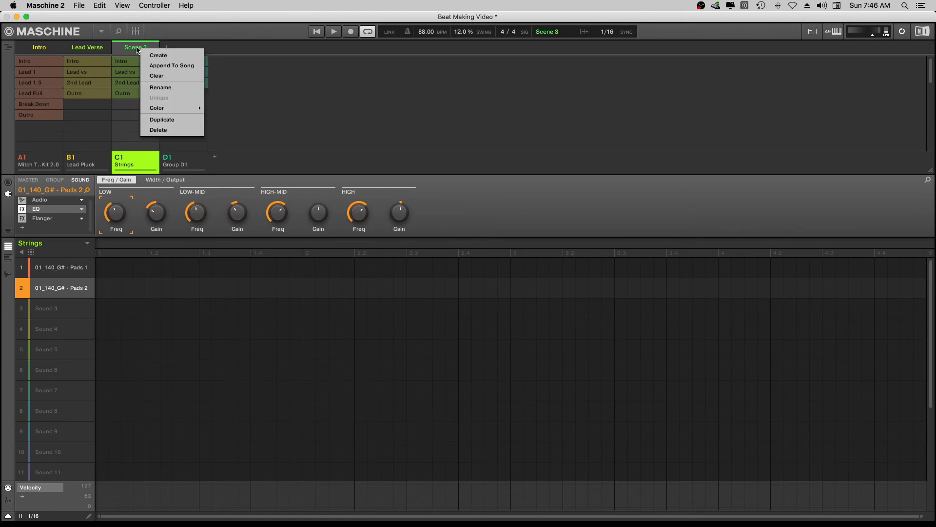
left_click(159, 90)
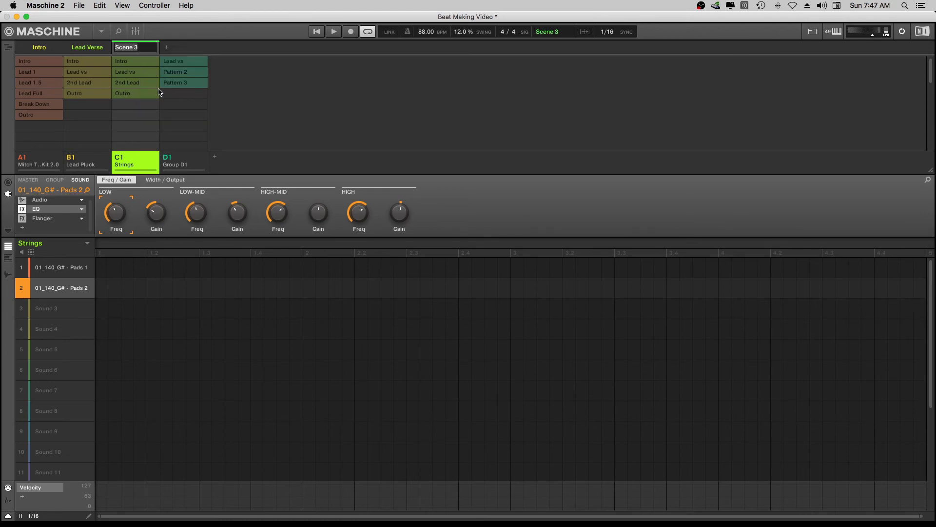
type("L")
type("ead V2")
key("Return")
Step: Fill the Lead 1.5 scene with Lead 1.5 from A1, 2nd Lead from B1 and C1, and Lead vs from D1, and play it
left_click(35, 84)
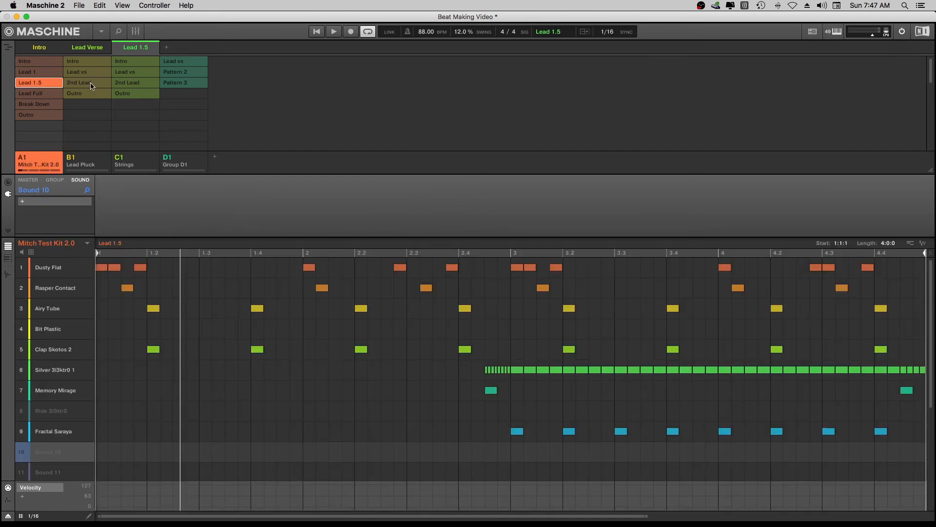
left_click(90, 87)
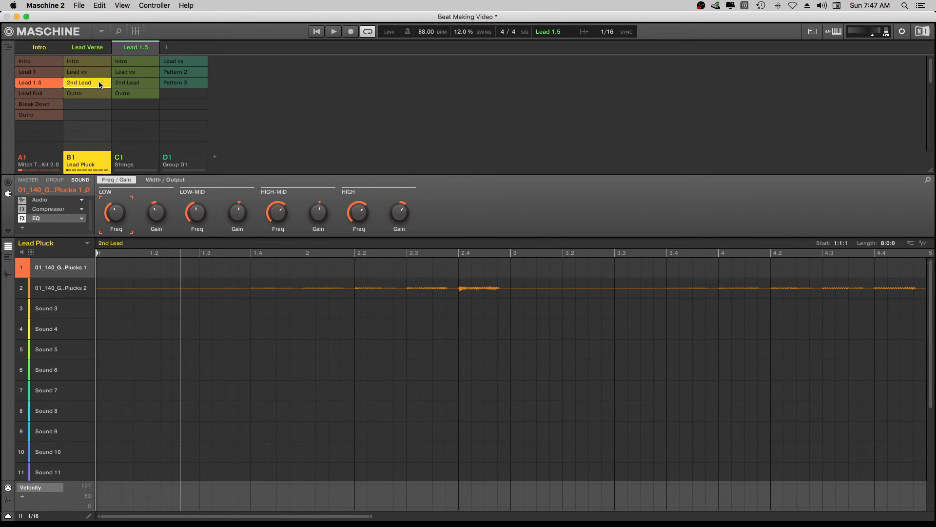
left_click(135, 86)
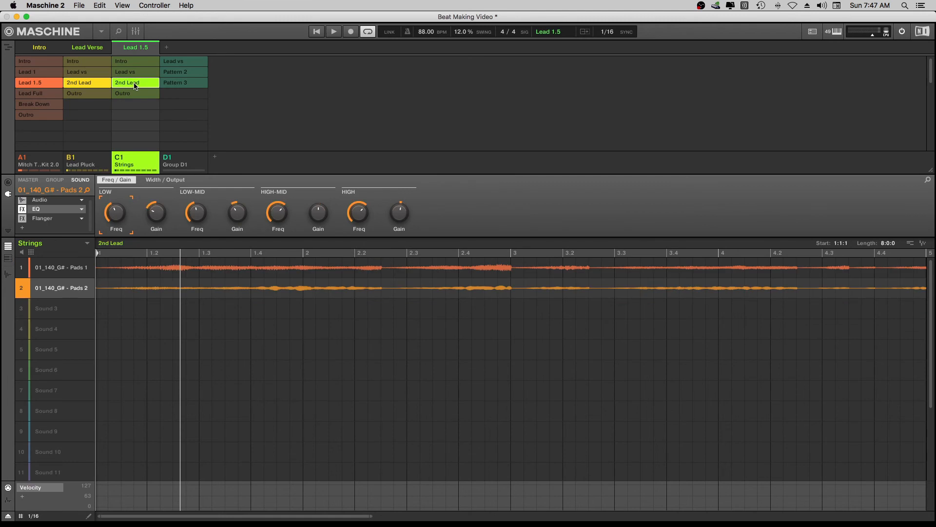
left_click(183, 62)
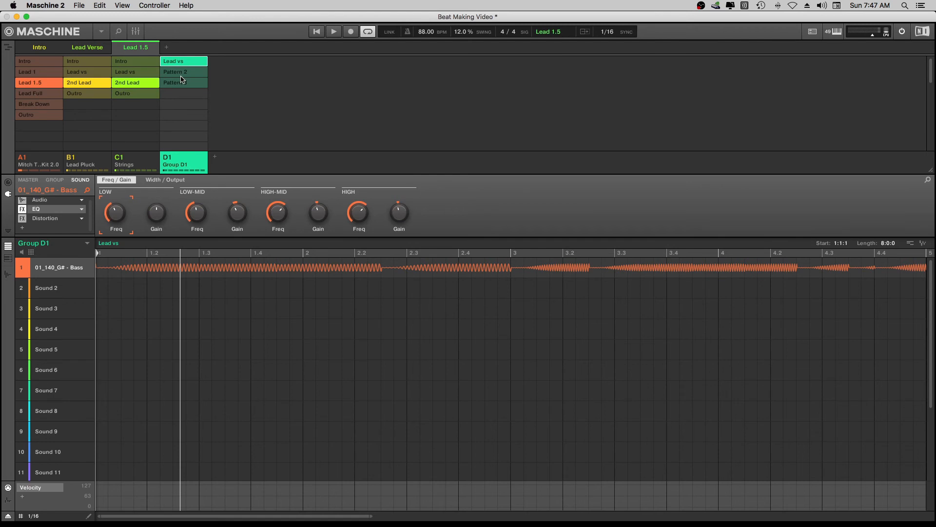
key("space")
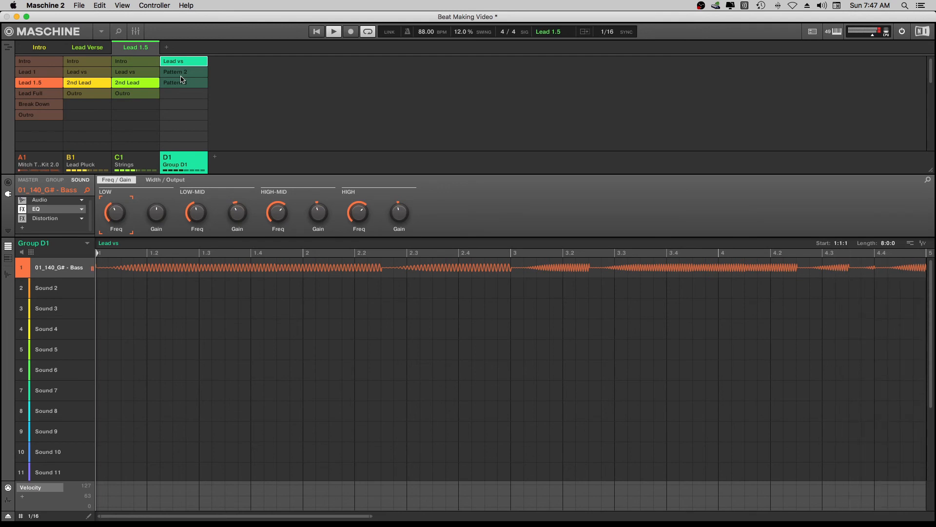
key("space")
Step: Create a fourth scene and rename it as Hook
left_click(167, 49)
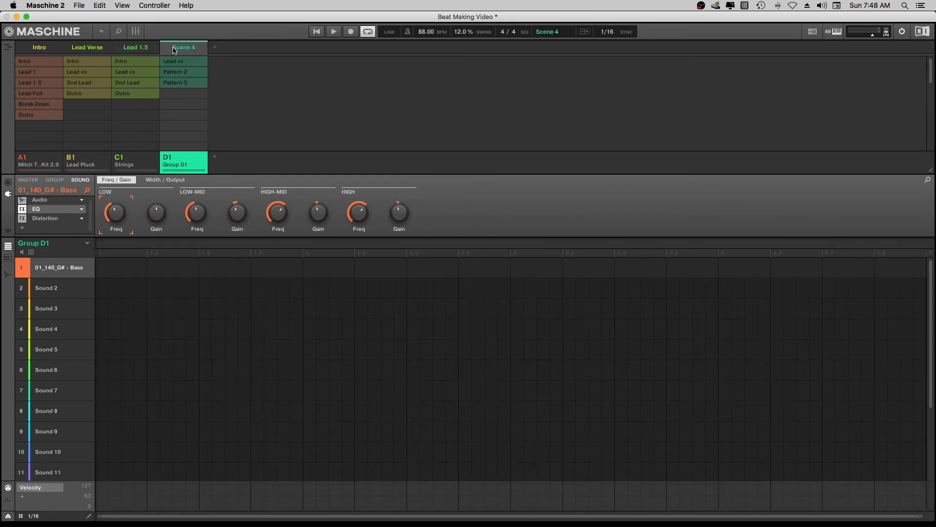
right_click(180, 50)
left_click(200, 88)
type("Hook")
key("Return")
Step: Fill the Hook scene with Lead Full from A1, Lead vs from B1, 2nd Lead from C1 and Lead vs from D1
left_click(36, 94)
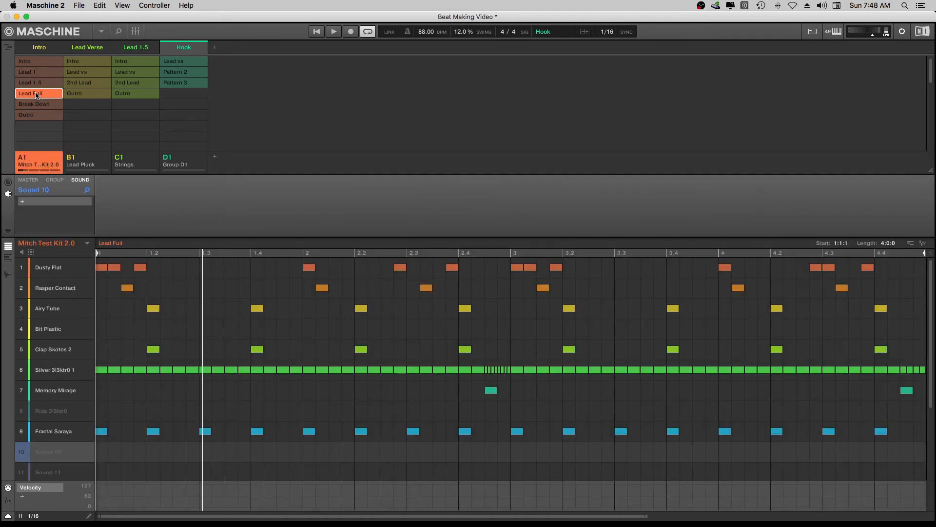
left_click(90, 74)
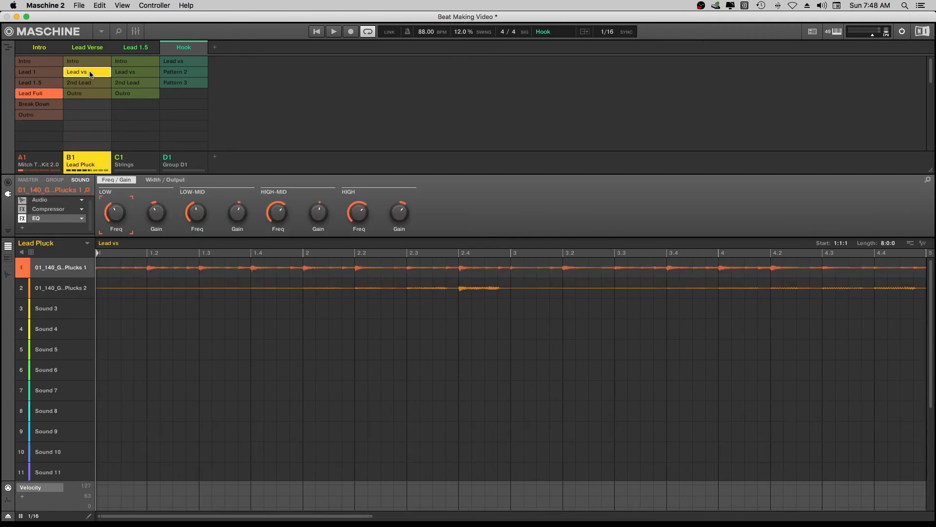
left_click(139, 85)
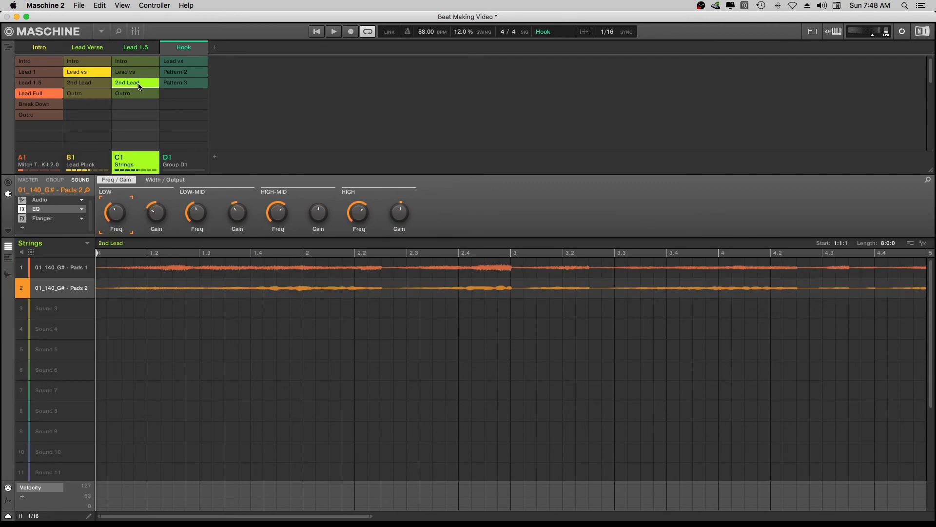
left_click(185, 63)
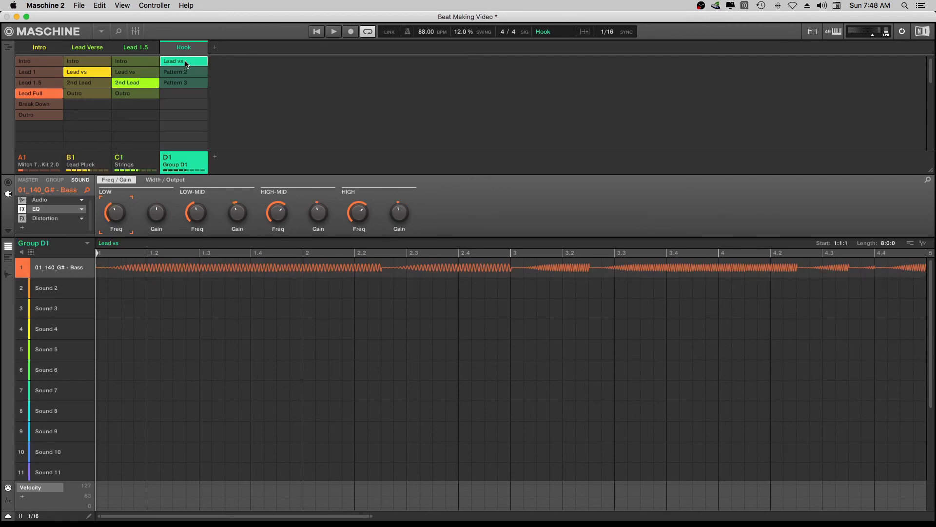
Step: Create a fifth scene and rename it as Lead 2
left_click(215, 48)
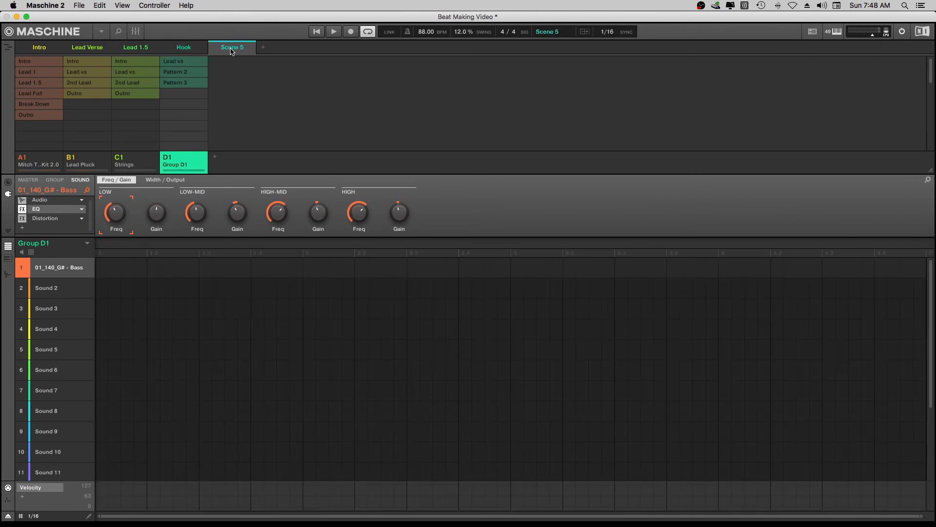
right_click(232, 51)
left_click(254, 92)
type("Lead 2")
key("Return")
Step: Fill the Lead 2 scene with Break Down from A1, 2nd Lead from B1, Intro from C1 and Lead vs from D1
left_click(43, 107)
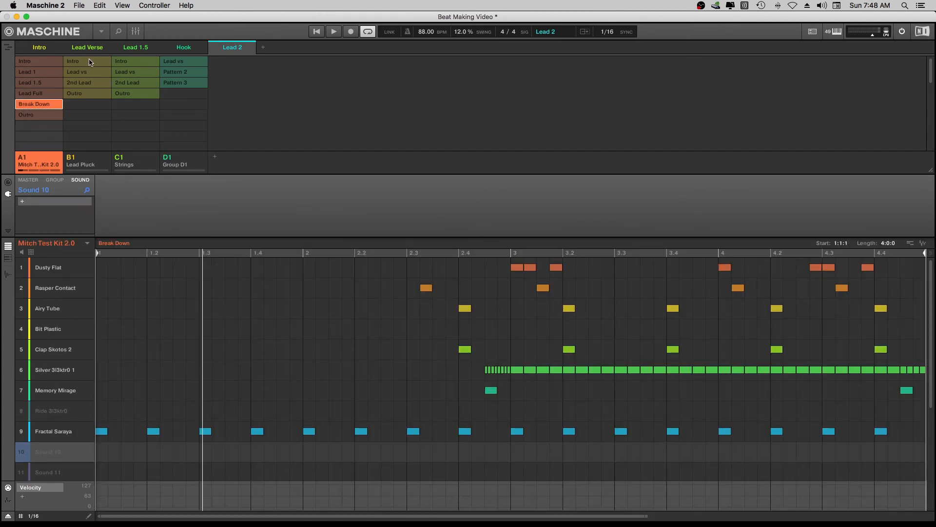
left_click(90, 83)
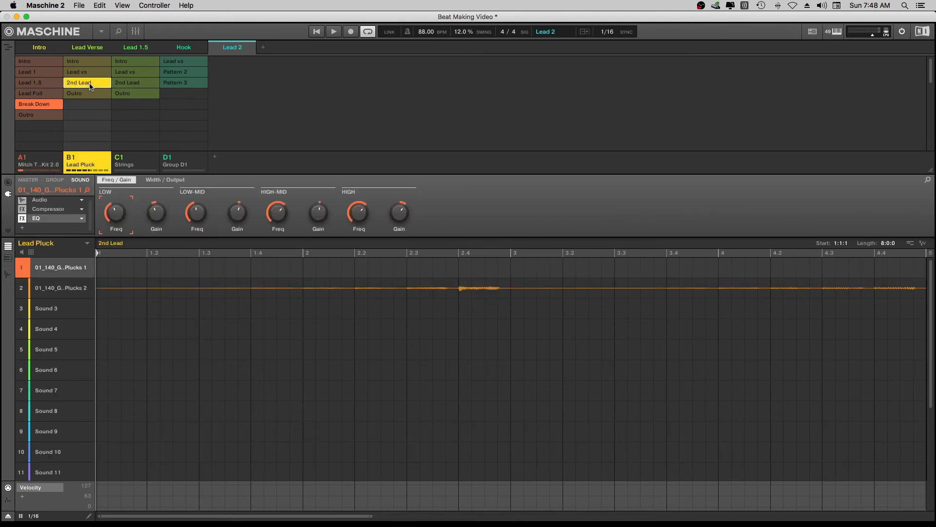
left_click(135, 84)
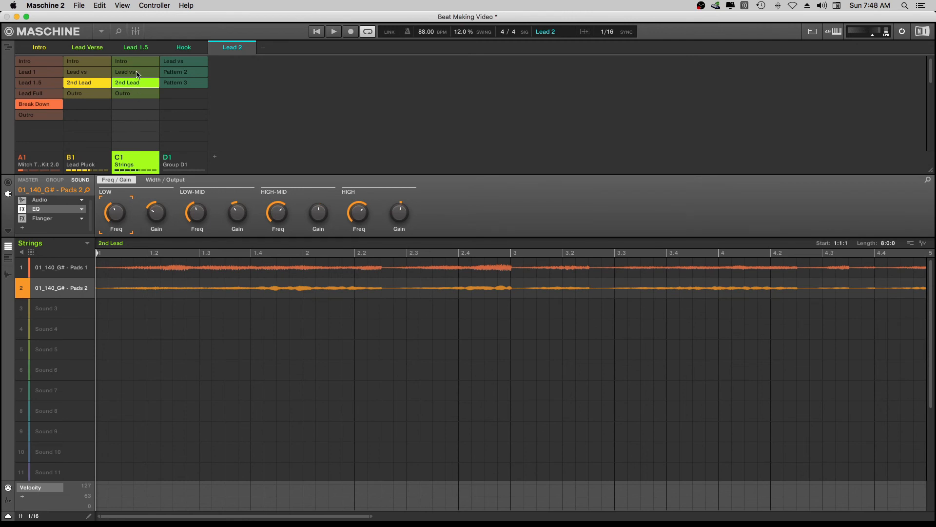
left_click(138, 74)
left_click(135, 95)
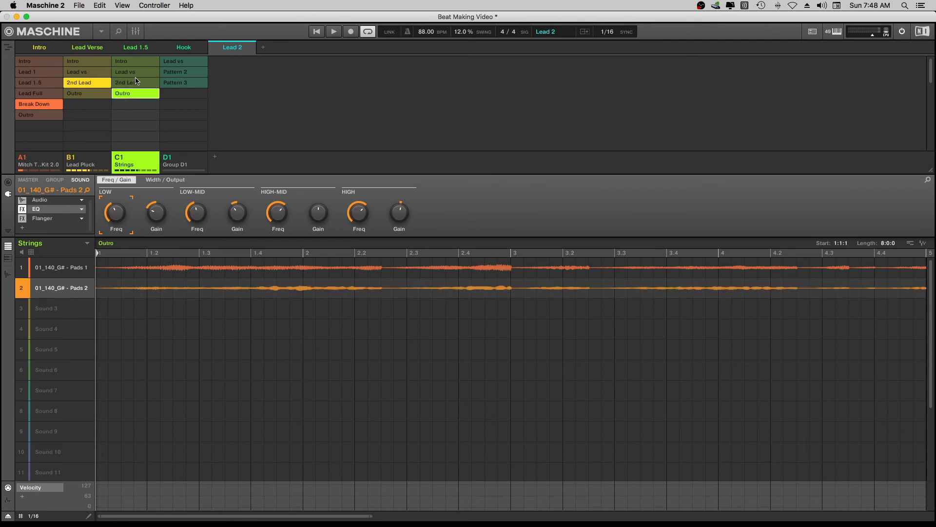
left_click(135, 64)
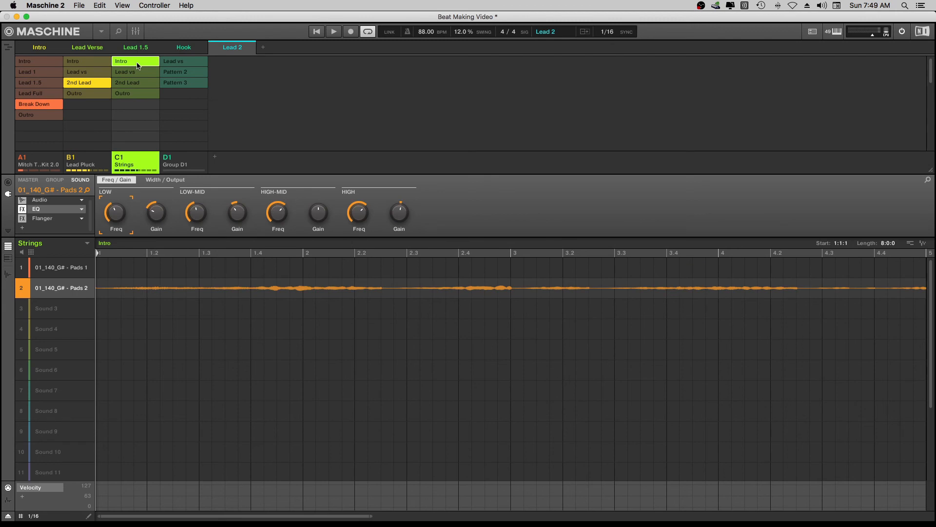
left_click(193, 62)
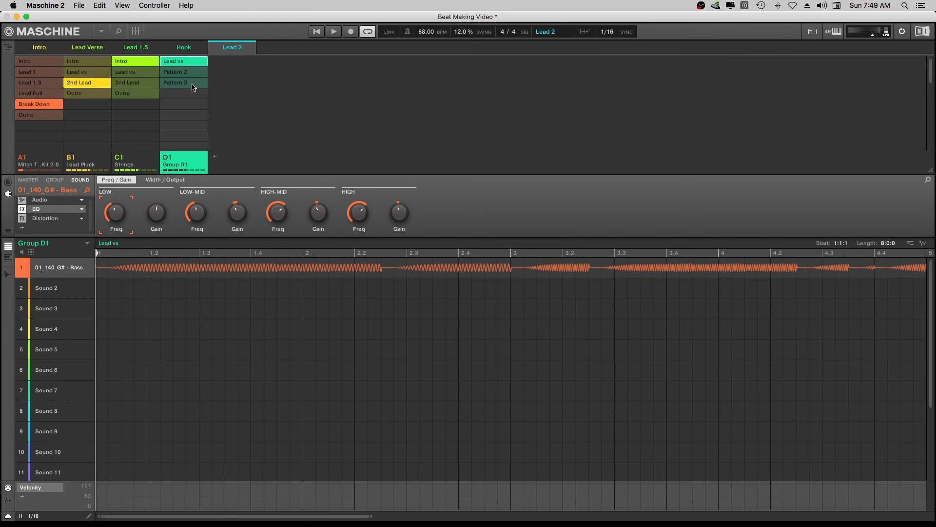
Step: Create a sixth scene and rename it as Outro
left_click(263, 47)
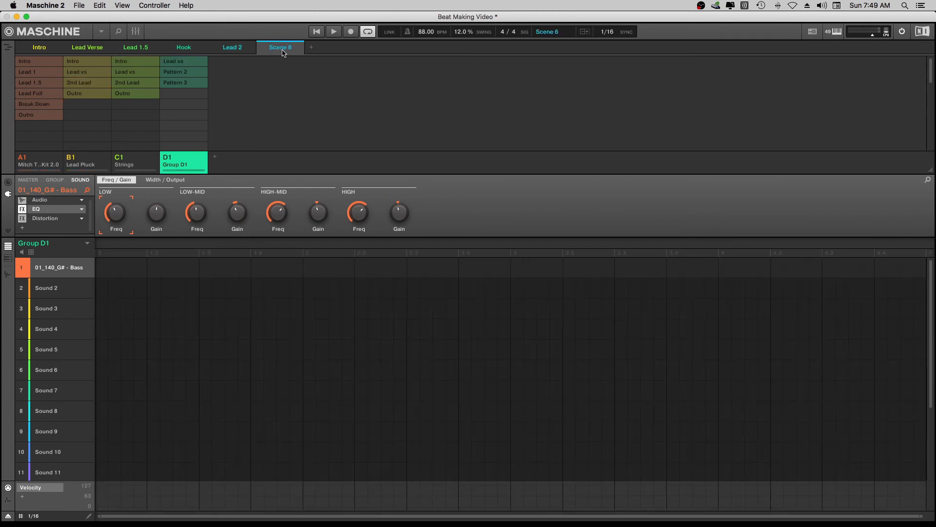
right_click(282, 52)
left_click(310, 92)
type("O")
key("Return")
Step: Fill the Outro scene with Outro from A1, Outro from B1, Outro from C1 and Lead vs from D1
left_click(31, 115)
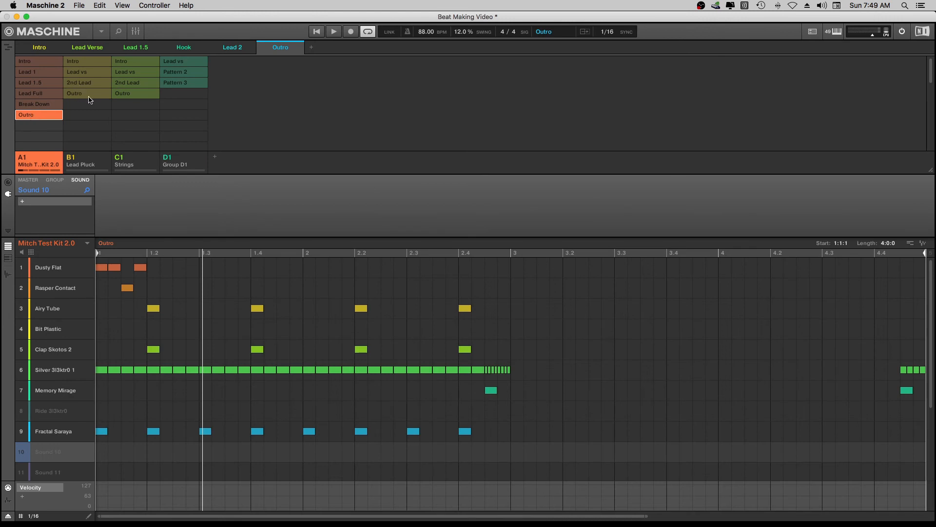
left_click(81, 94)
left_click(134, 95)
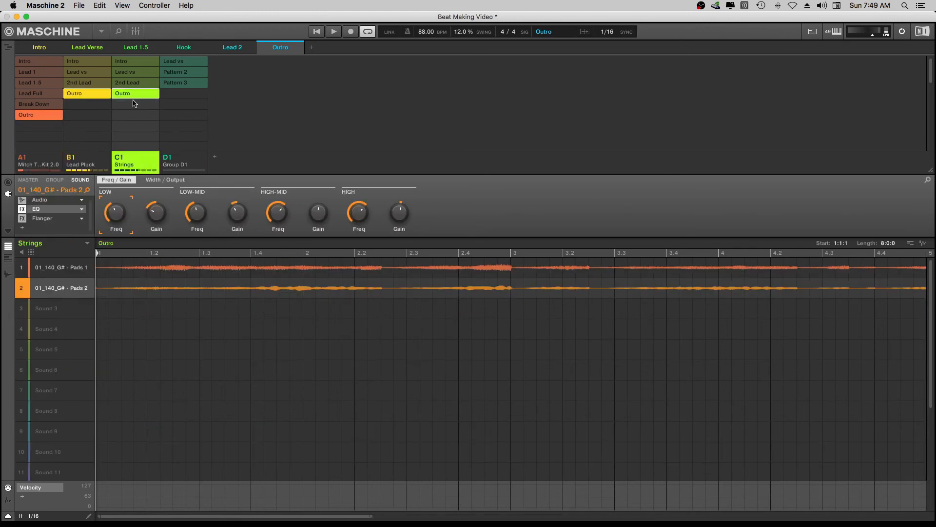
left_click(181, 62)
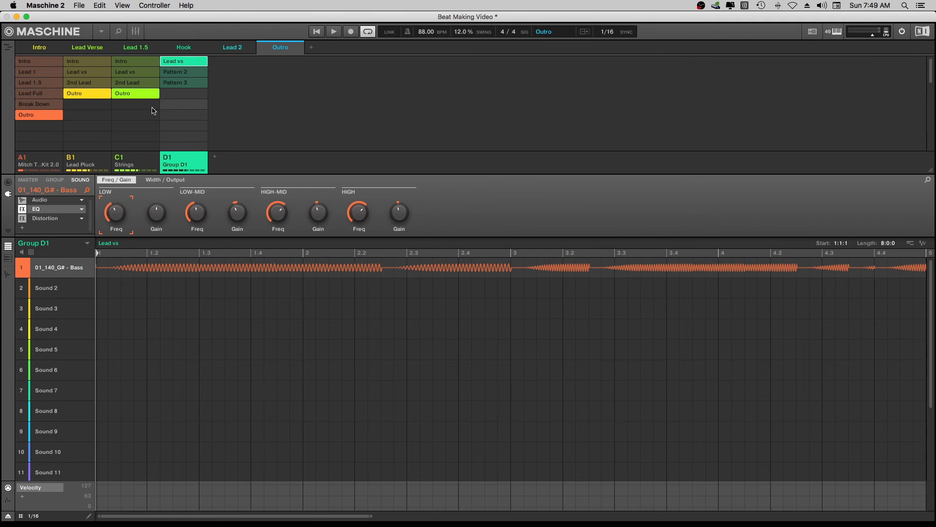
Step: Switch from the scene ideas to the song arrangement and insert the Intro scene at bar 1
left_click(7, 49)
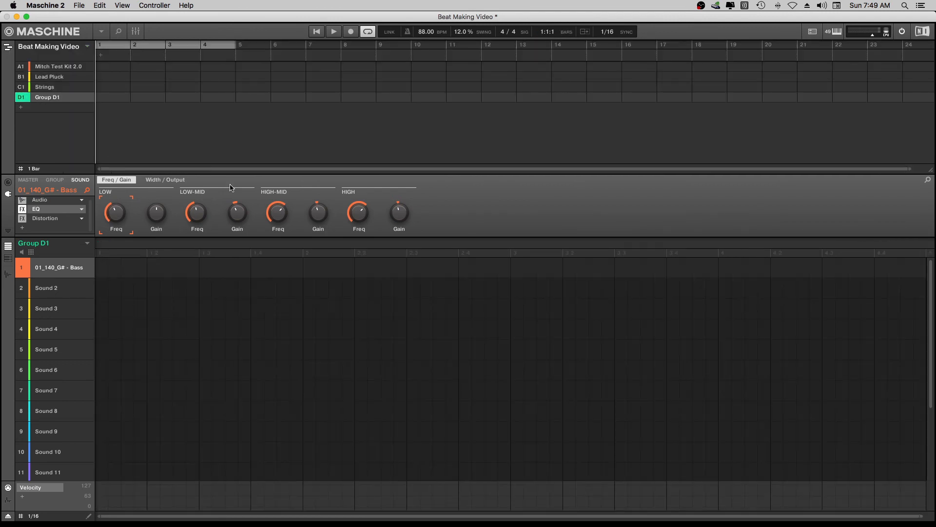
right_click(102, 57)
mouse_move(123, 73)
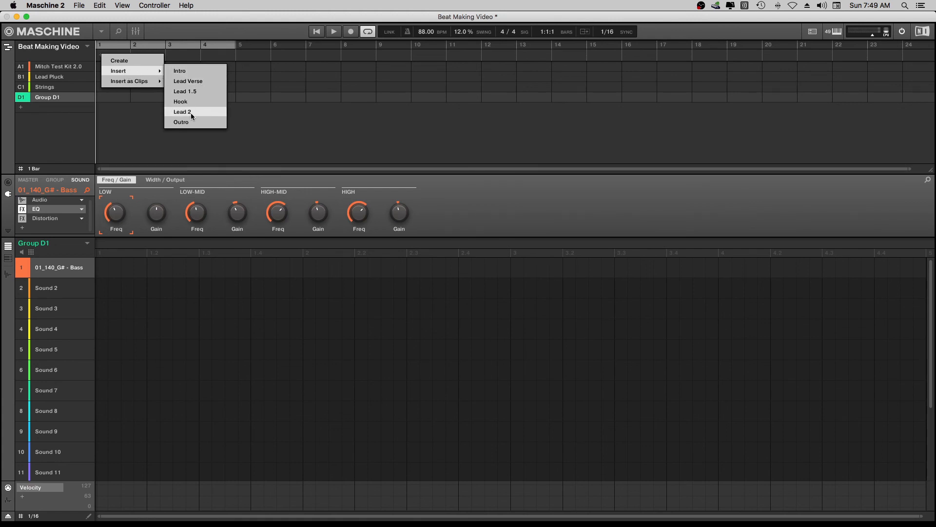
left_click(187, 71)
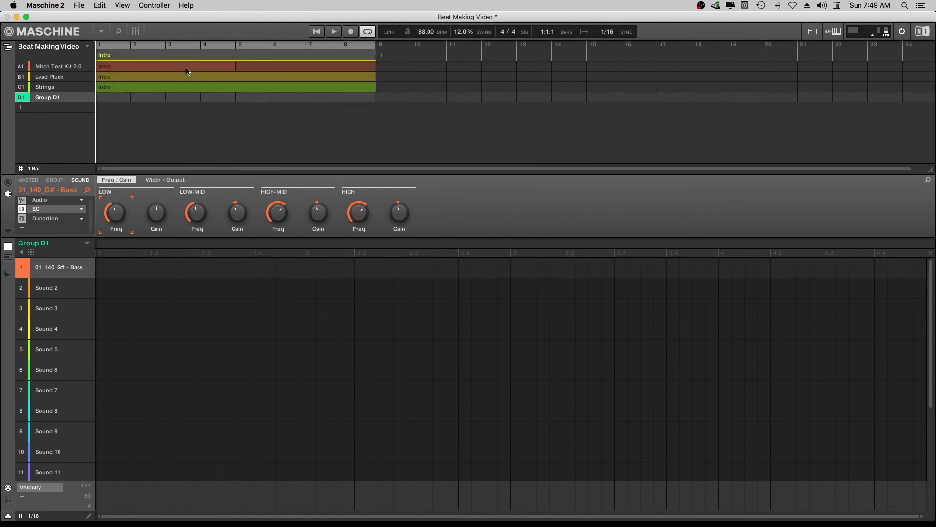
Step: Insert the Lead Verse scene at bar 9 and the Lead 1.5 scene at bar 17 of the arrangement
right_click(383, 56)
mouse_move(409, 72)
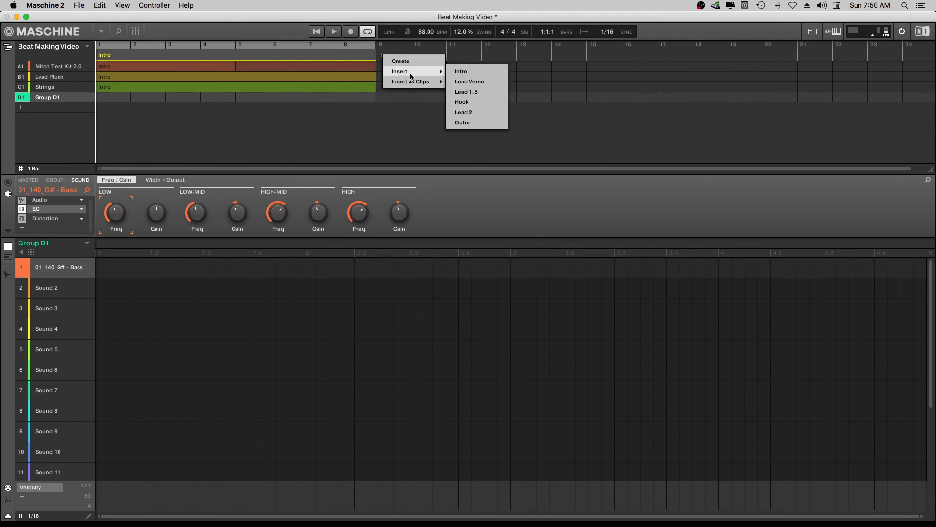
left_click(488, 81)
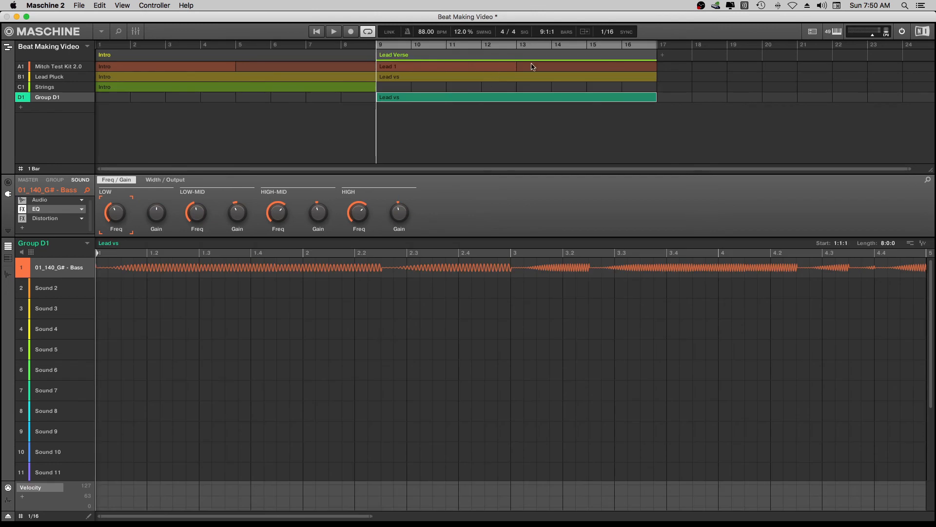
right_click(663, 58)
mouse_move(693, 71)
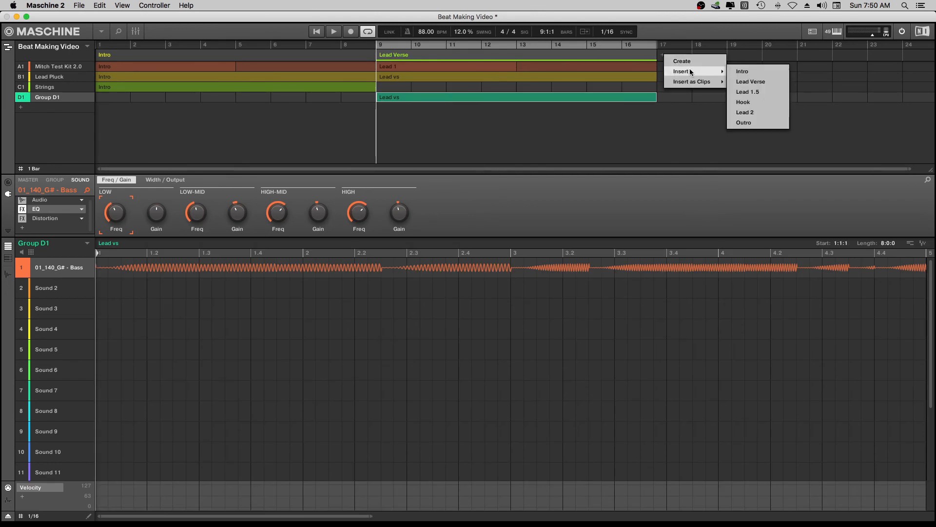
left_click(760, 92)
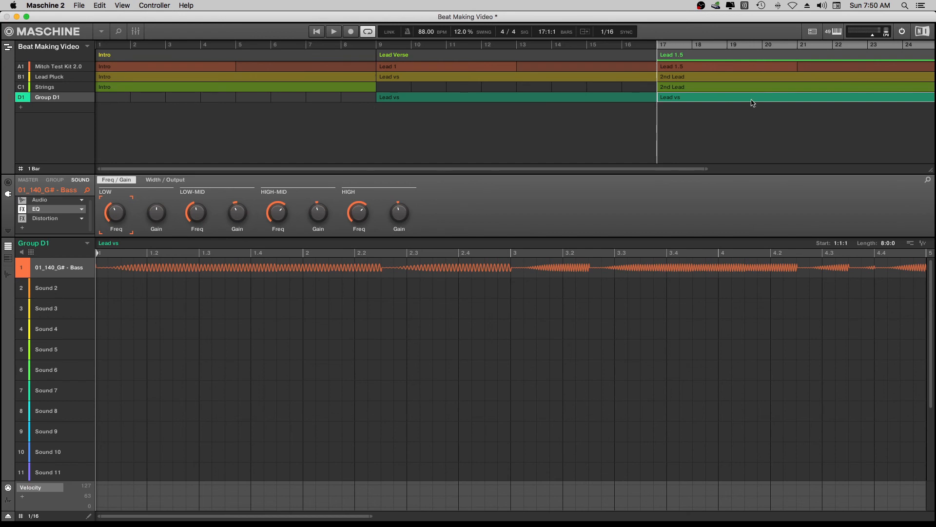
Step: Insert the Hook scene at bar 25, directly after the Lead 1.5 section
double_click(652, 169)
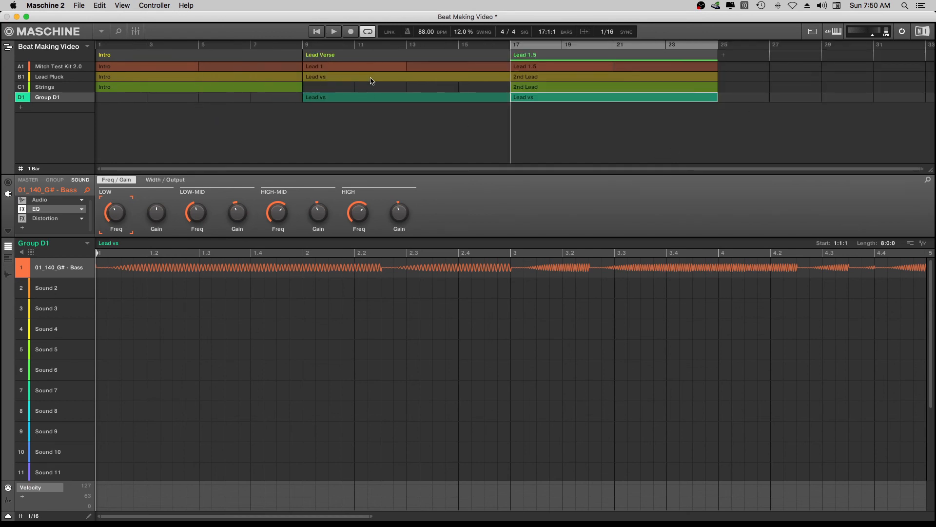
left_click(725, 58)
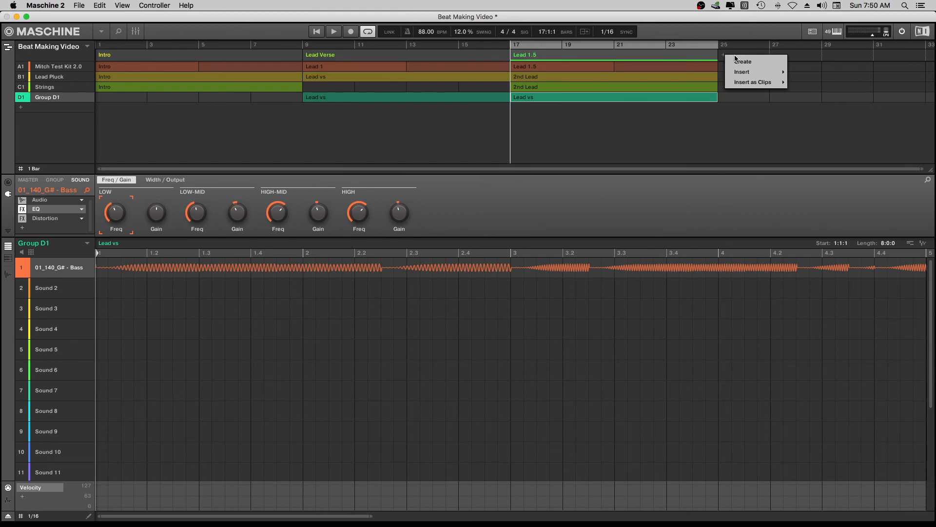
mouse_move(747, 74)
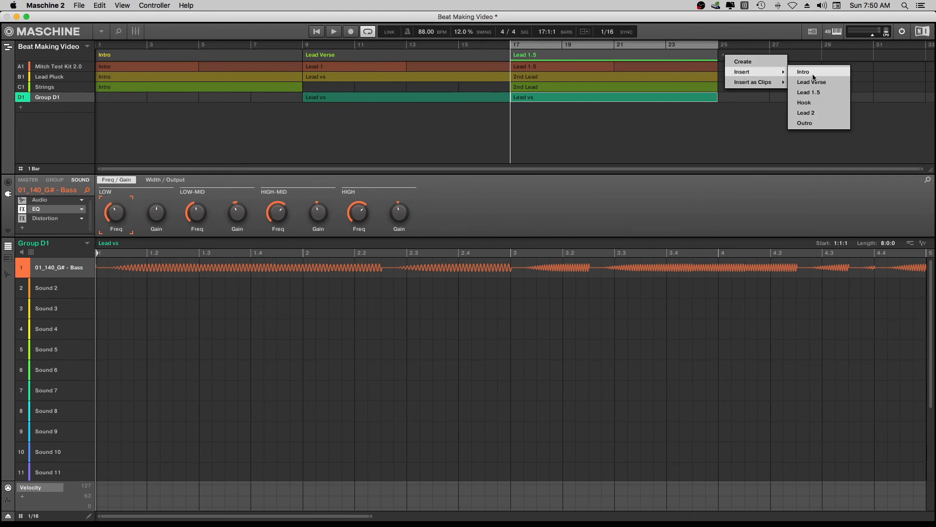
left_click(804, 103)
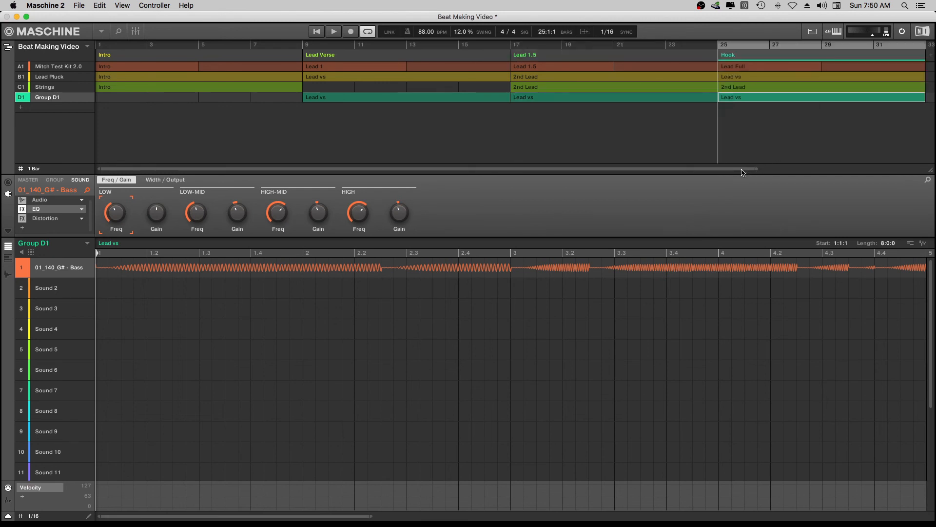
Step: Insert the Lead 2 scene at bar 33, directly after the Hook section
left_click_drag(741, 169, 741, 171)
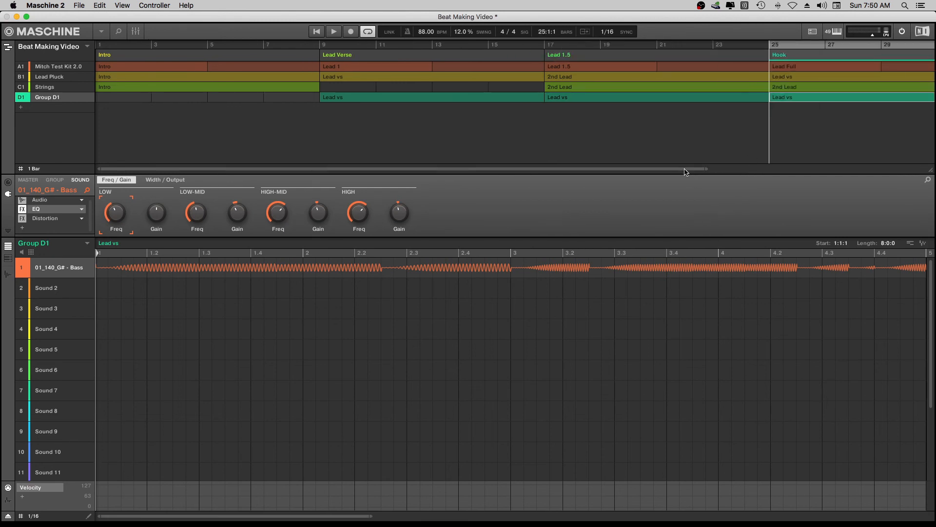
left_click_drag(685, 172, 685, 169)
right_click(765, 58)
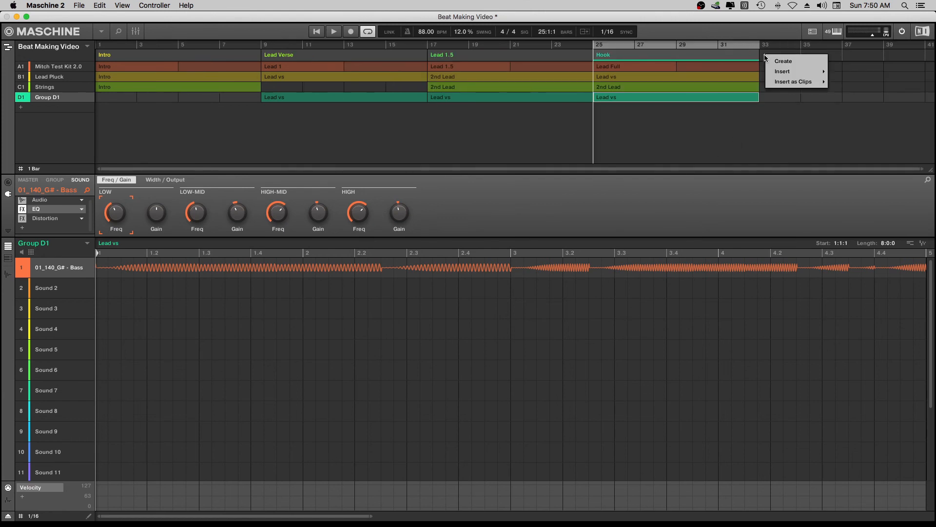
mouse_move(782, 71)
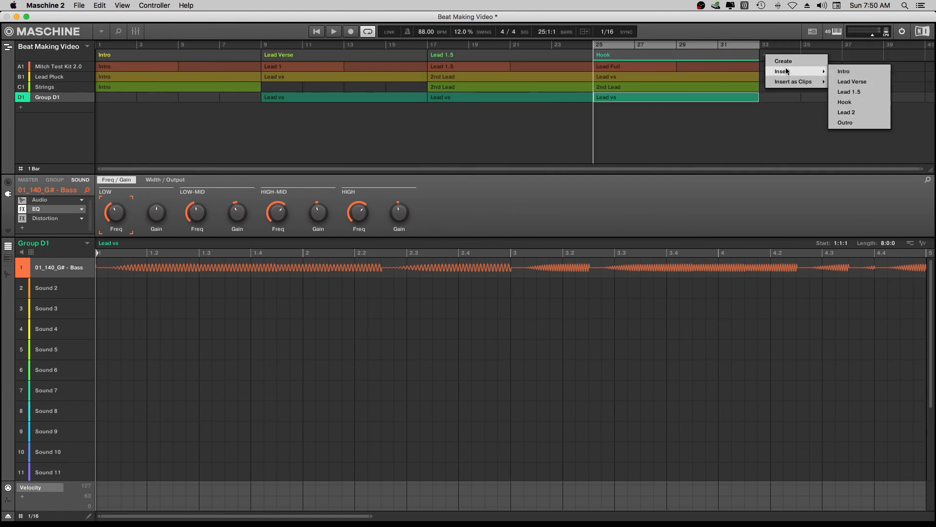
left_click(855, 108)
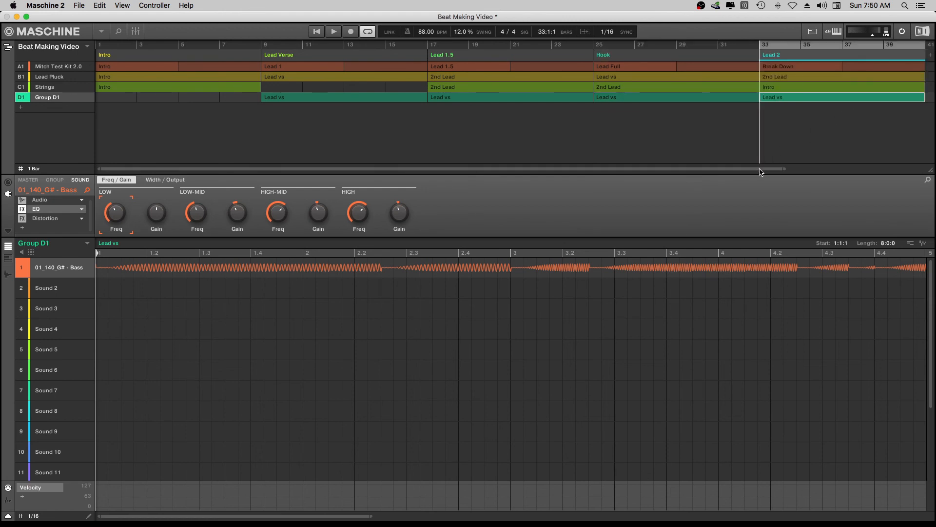
Step: Insert the Outro scene at bar 41 to close the arrangement after the Lead 2 section
left_click_drag(760, 169, 917, 169)
left_click(793, 55)
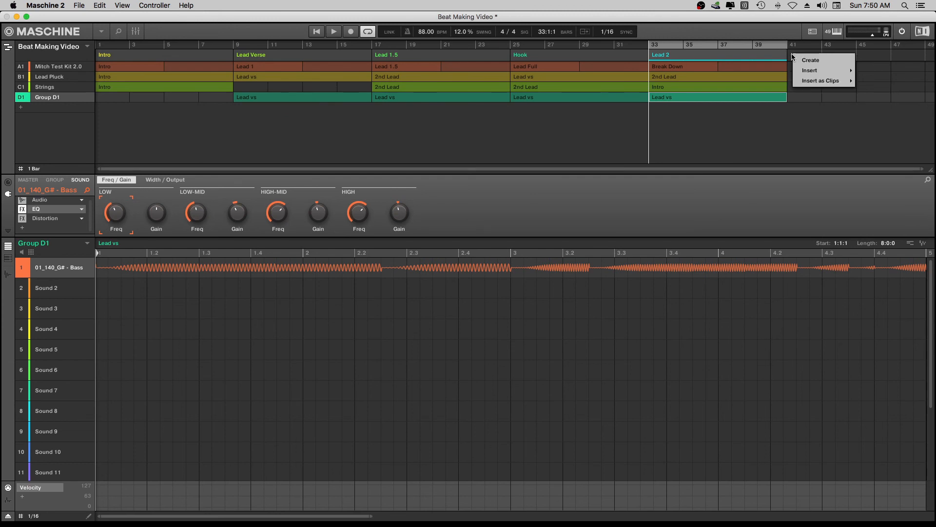
mouse_move(822, 69)
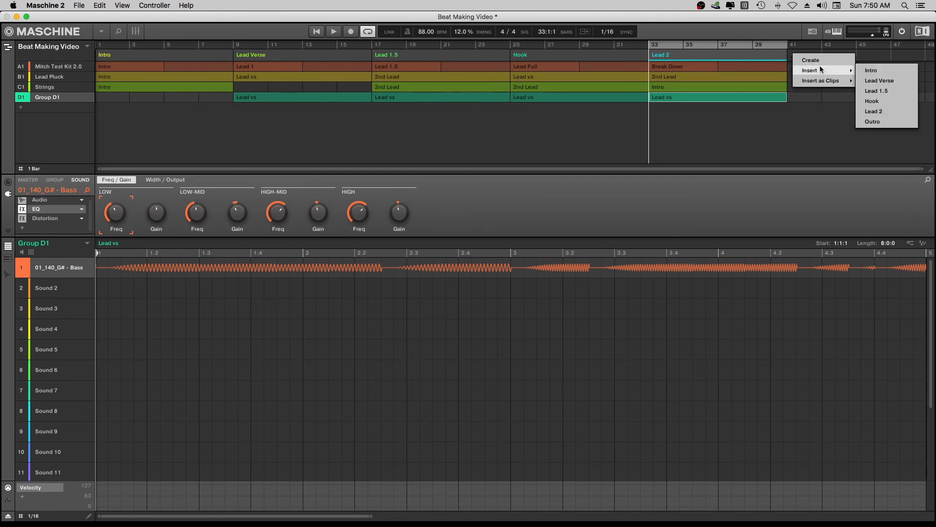
left_click(876, 122)
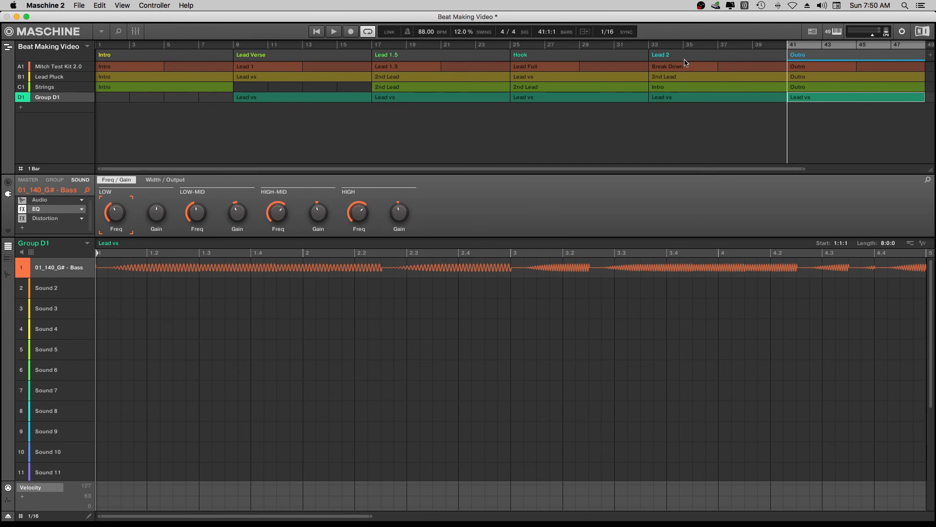
right_click(822, 54)
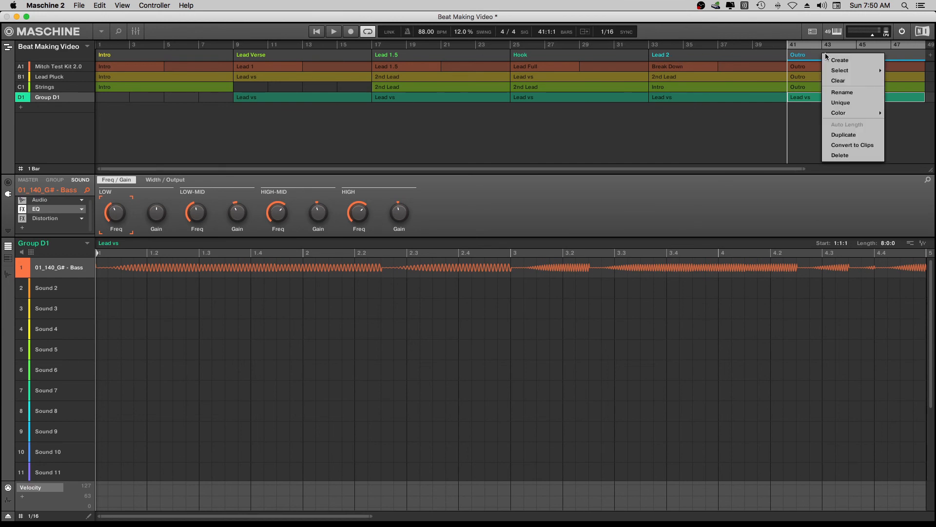
mouse_move(854, 71)
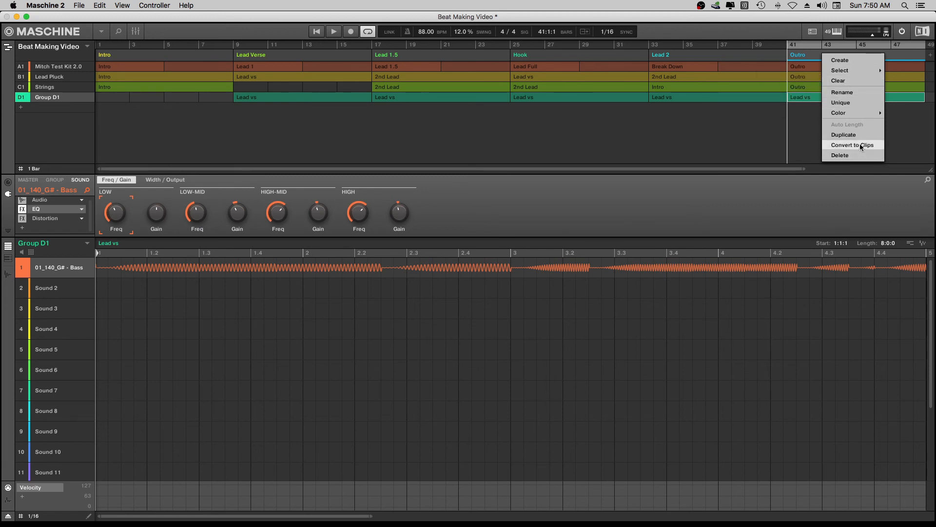
left_click(779, 205)
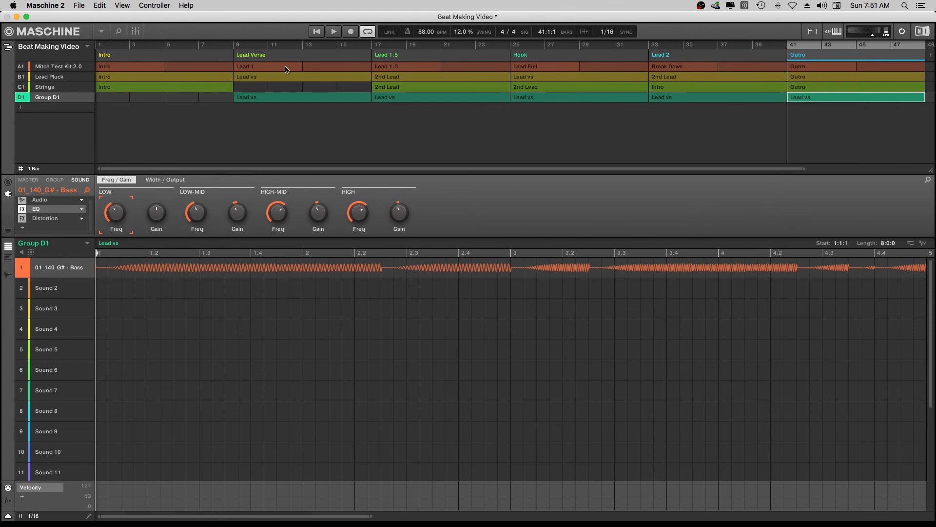
Step: Return the playhead to bar 1 and play the arranged song from the Intro
left_click(99, 46)
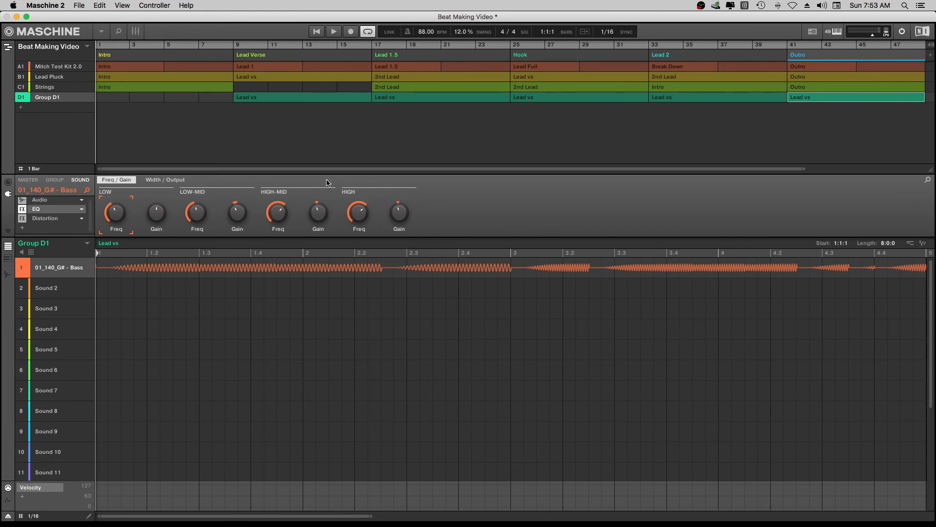
key("space")
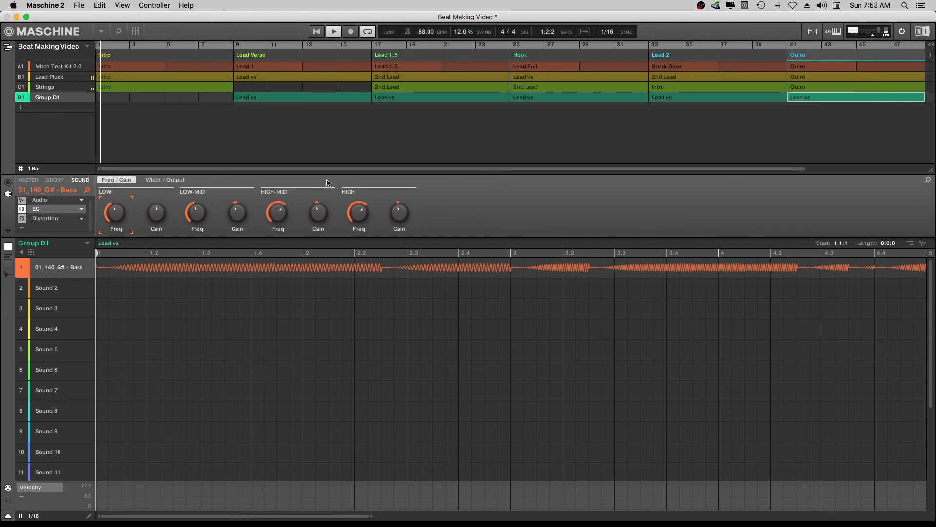